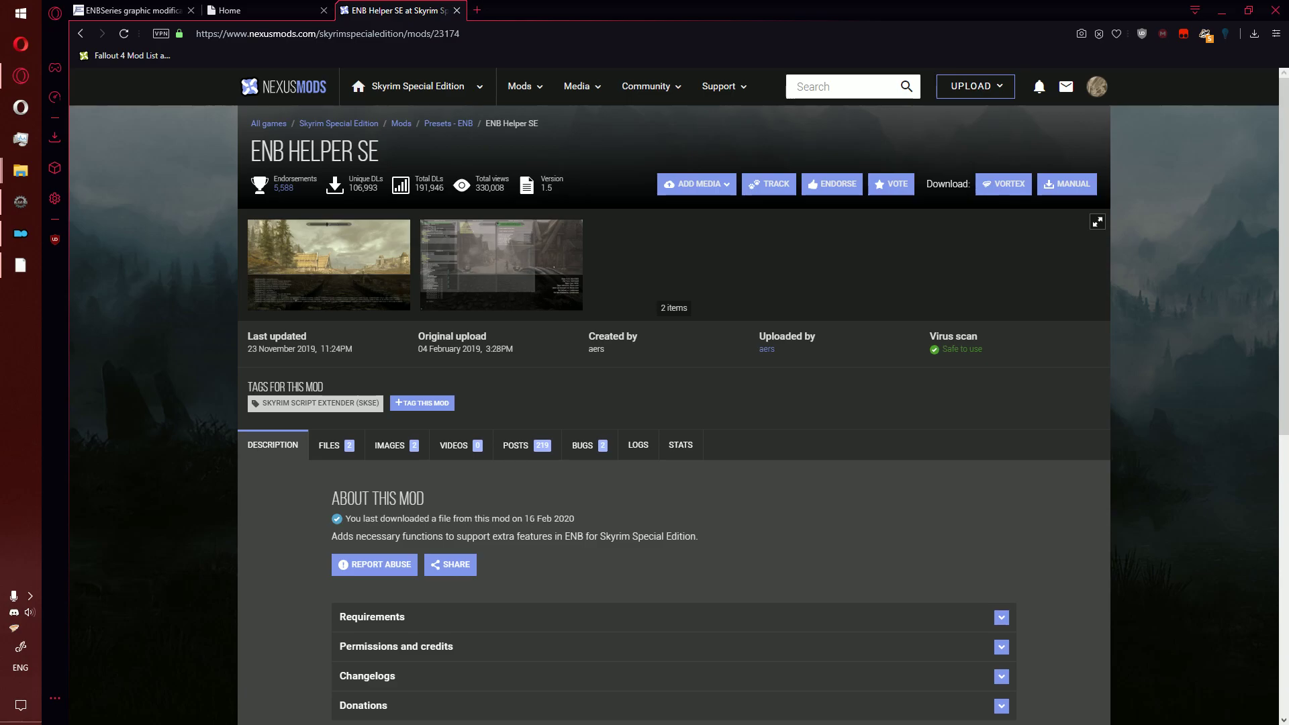
Look over the open ReShade, ENBSeries and ENB Helper SE pages.
{"action": "left_click", "coordinate": [268, 9]}
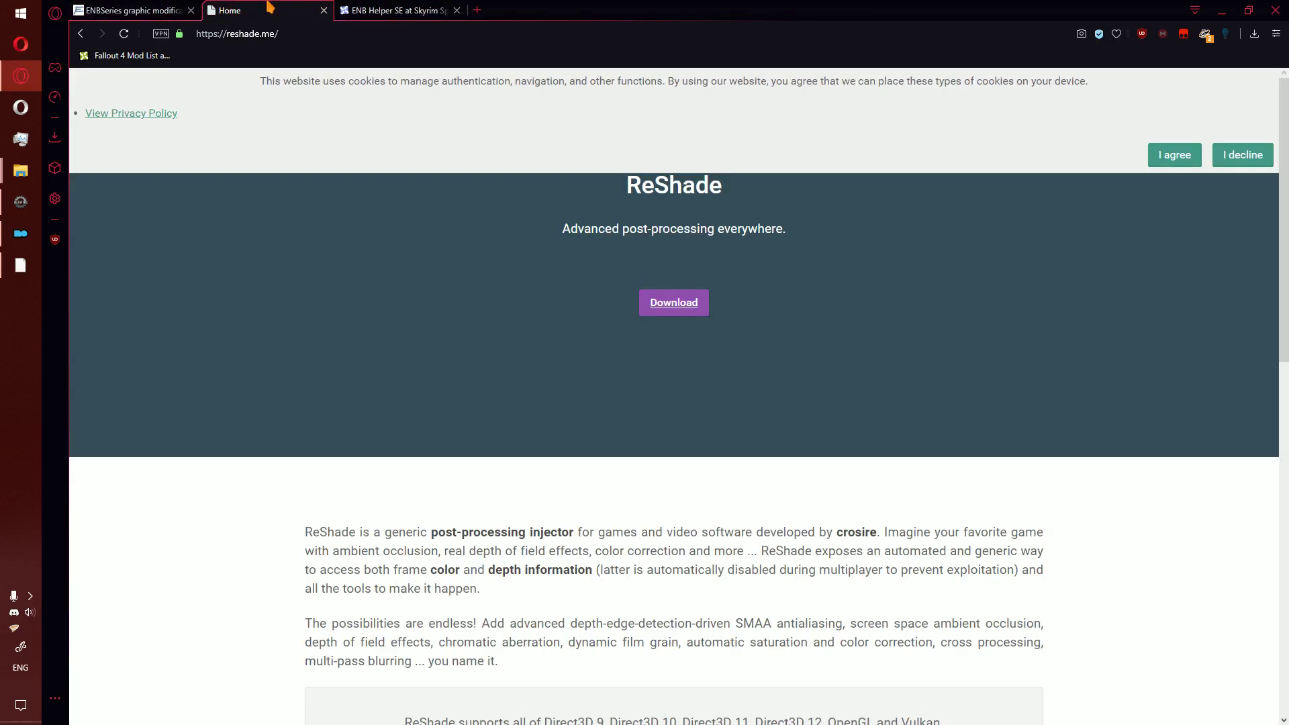
{"action": "left_click", "coordinate": [166, 7]}
{"action": "left_click", "coordinate": [393, 11]}
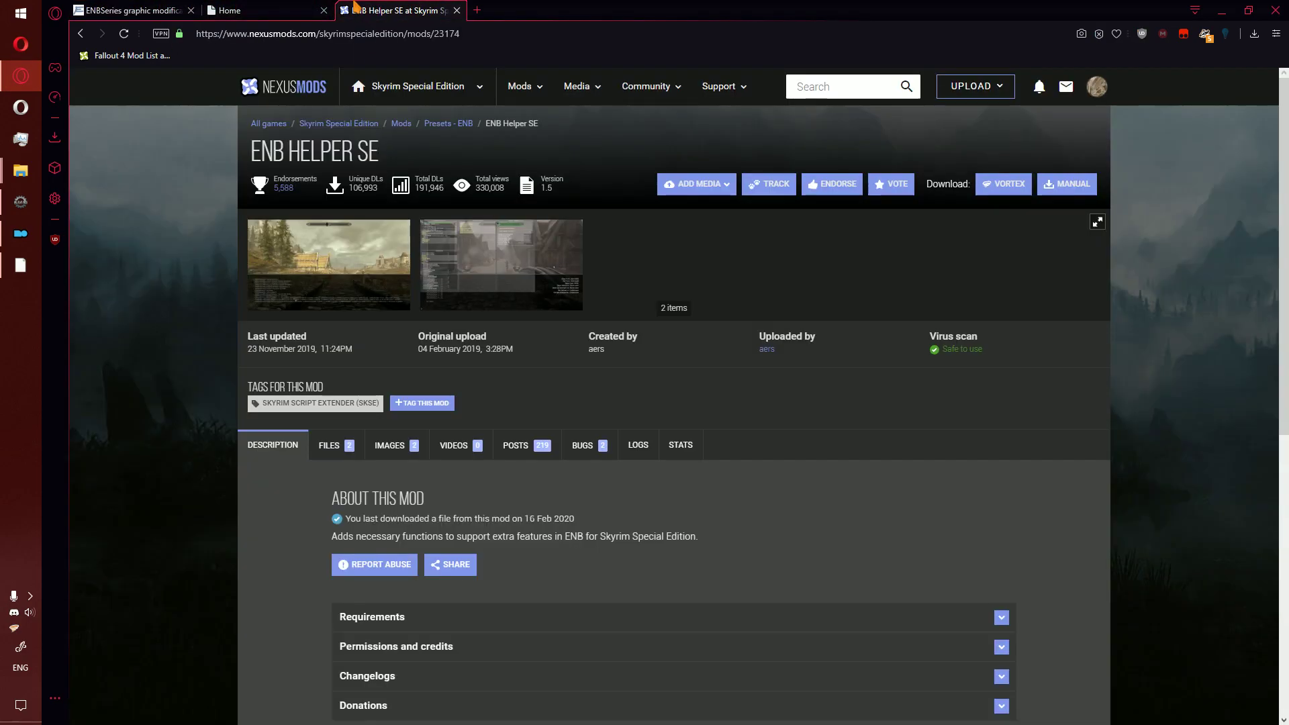
{"action": "left_click", "coordinate": [139, 7]}
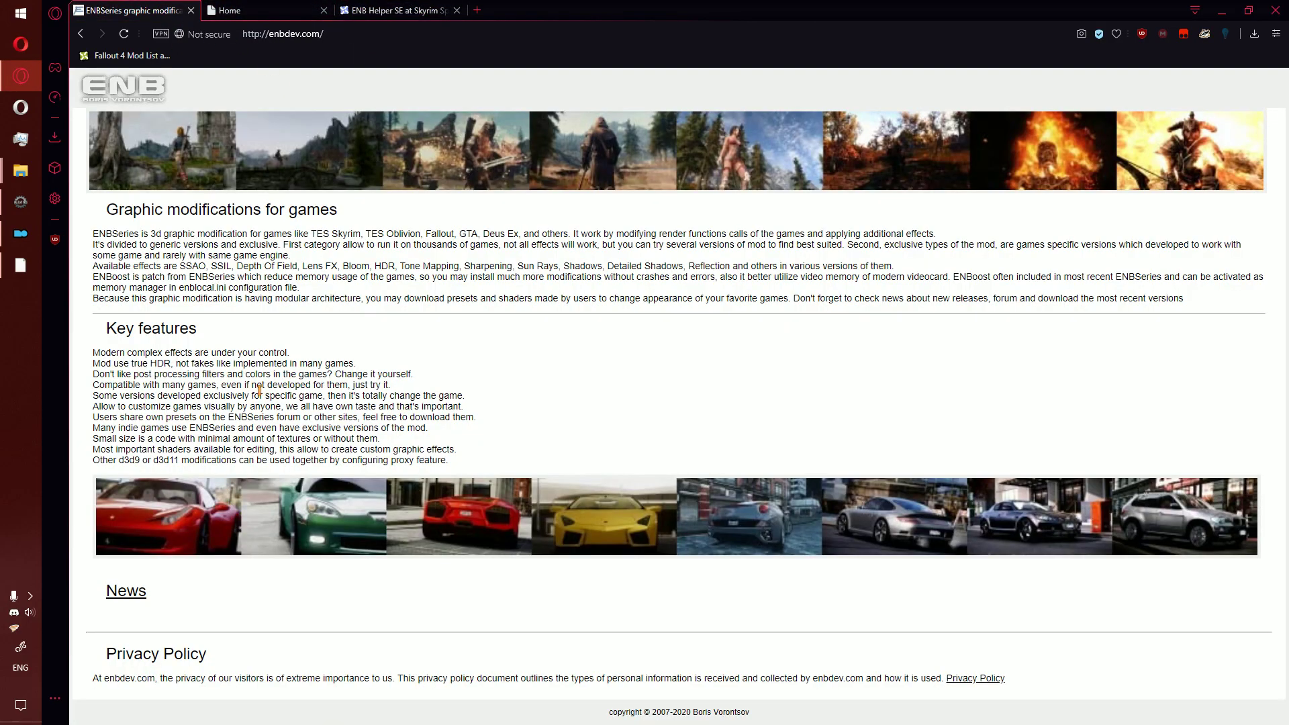
{"action": "left_click", "coordinate": [266, 8]}
{"action": "left_click", "coordinate": [380, 9]}
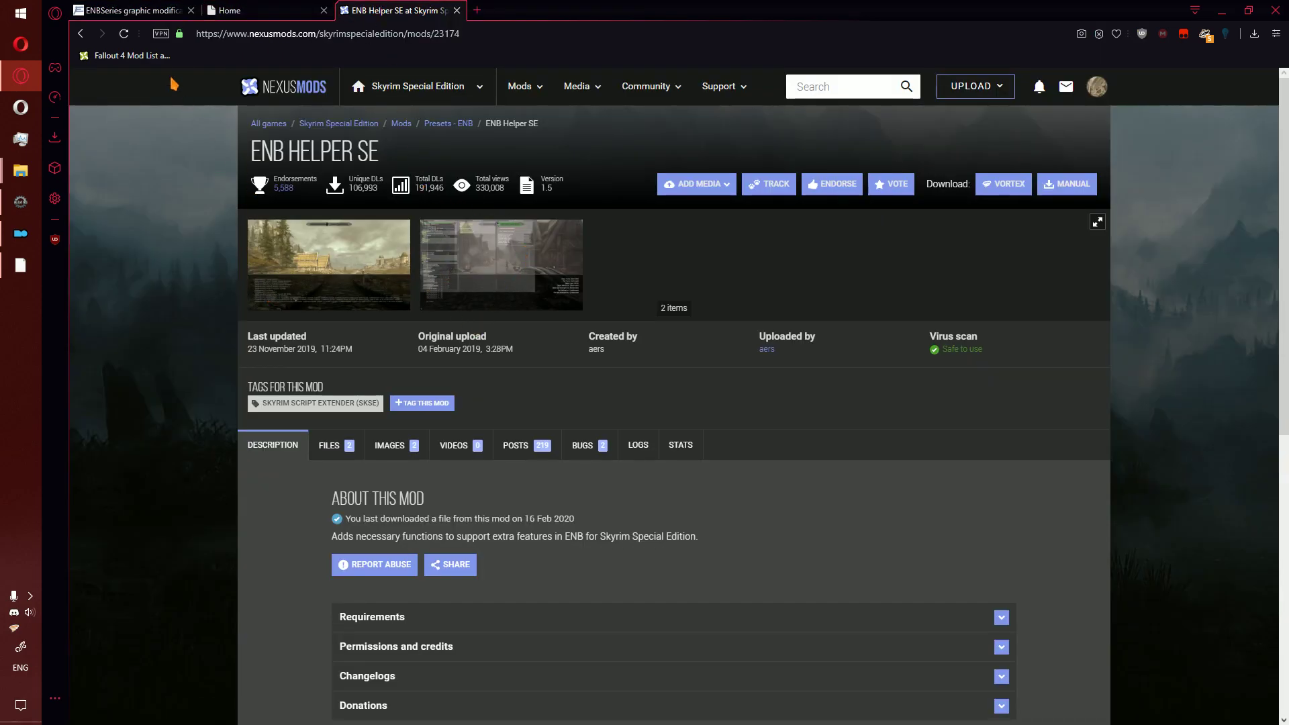
Open the TES Skyrim SE page from the graphic modifications downloads on the ENBSeries site.
{"action": "left_click", "coordinate": [135, 7]}
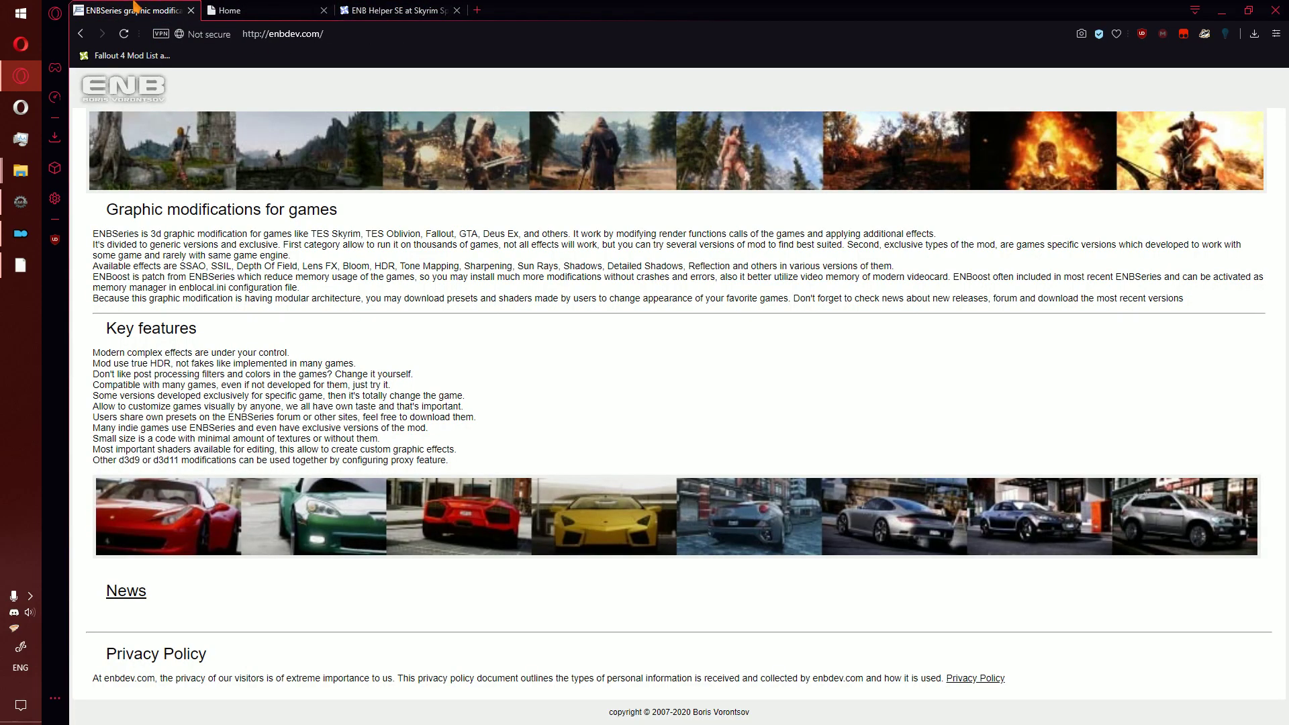
{"action": "left_click", "coordinate": [129, 590]}
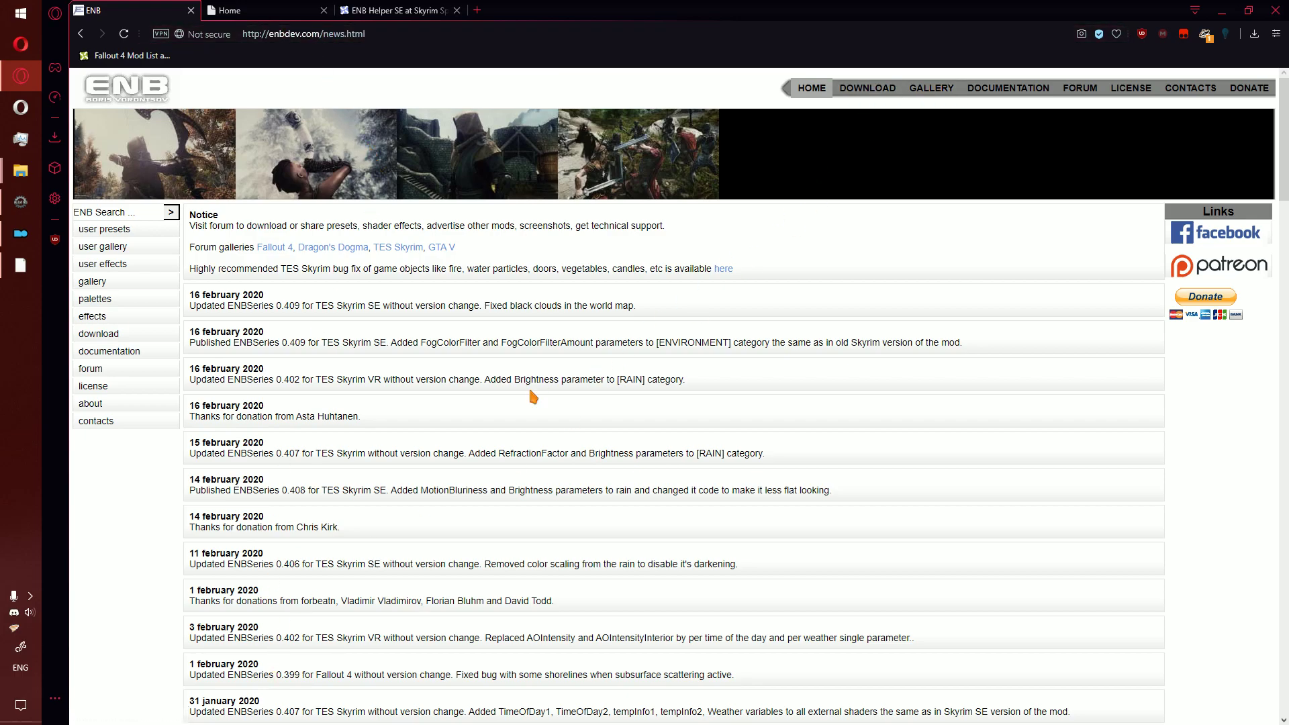
{"action": "left_click", "coordinate": [855, 96]}
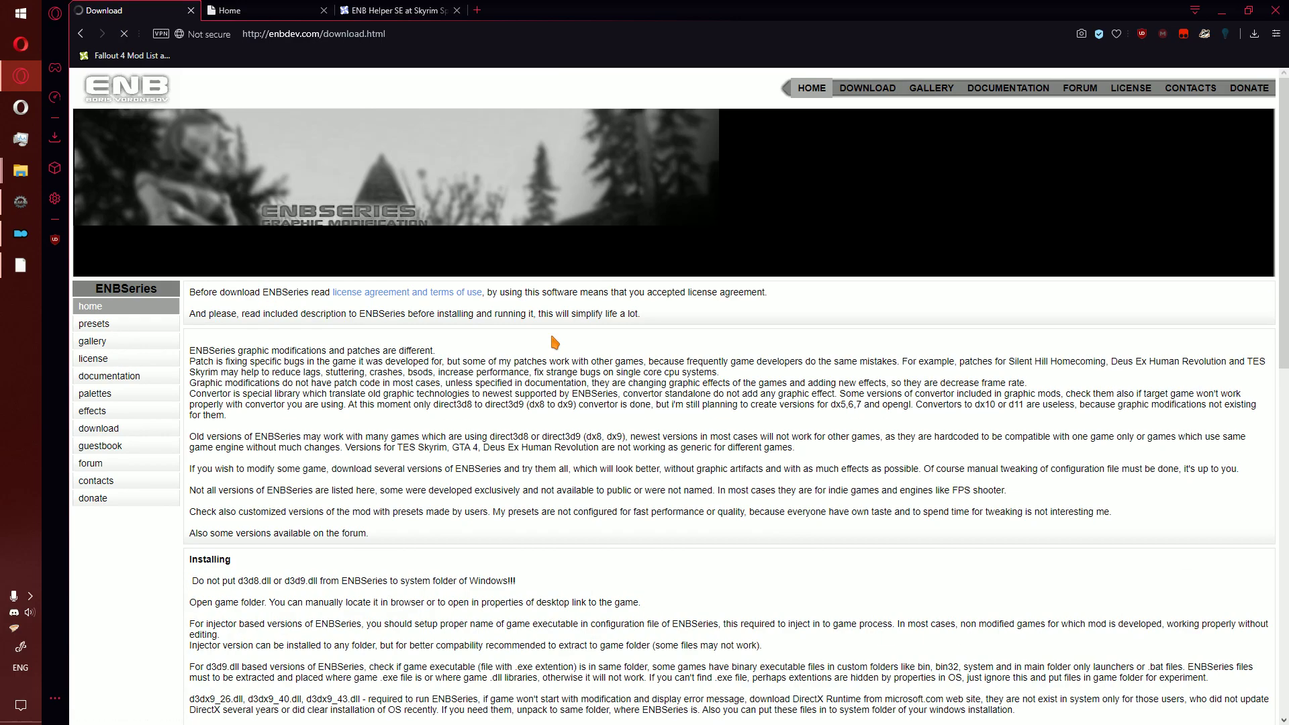
{"action": "scroll", "coordinate": [304, 507], "scroll_direction": "down", "scroll_amount": 10}
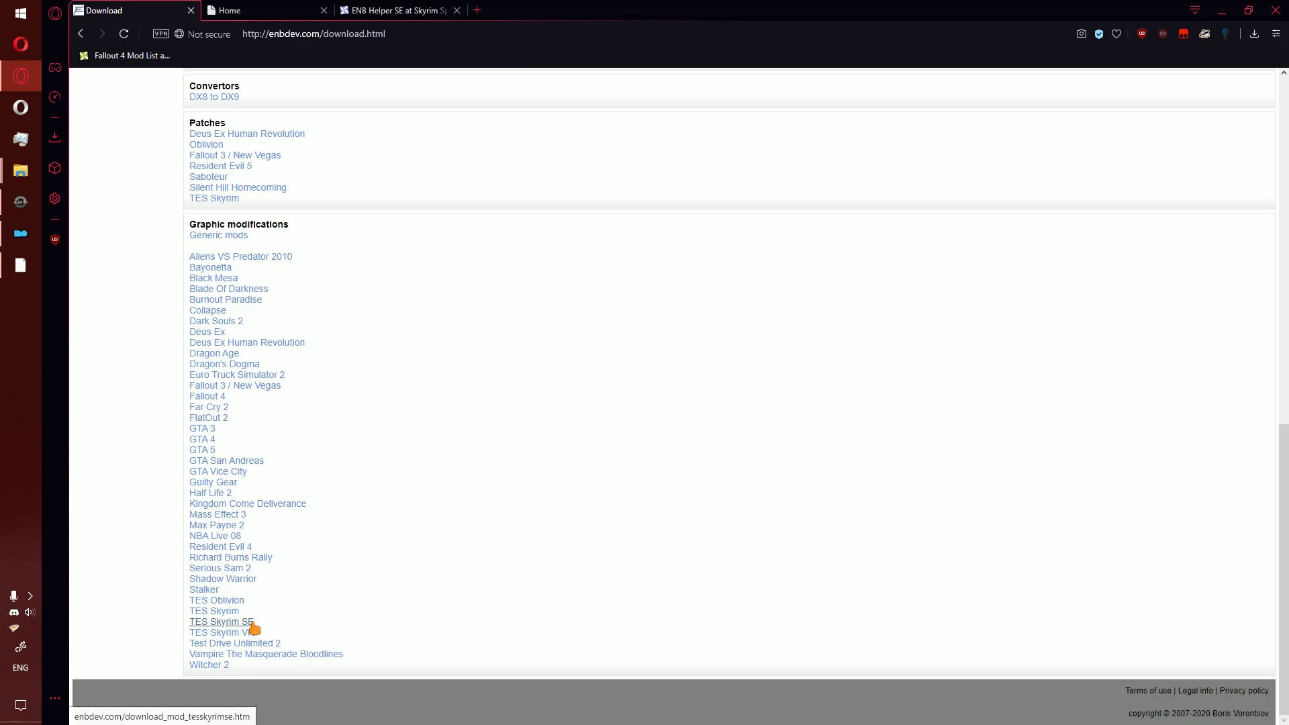
{"action": "left_click", "coordinate": [252, 624]}
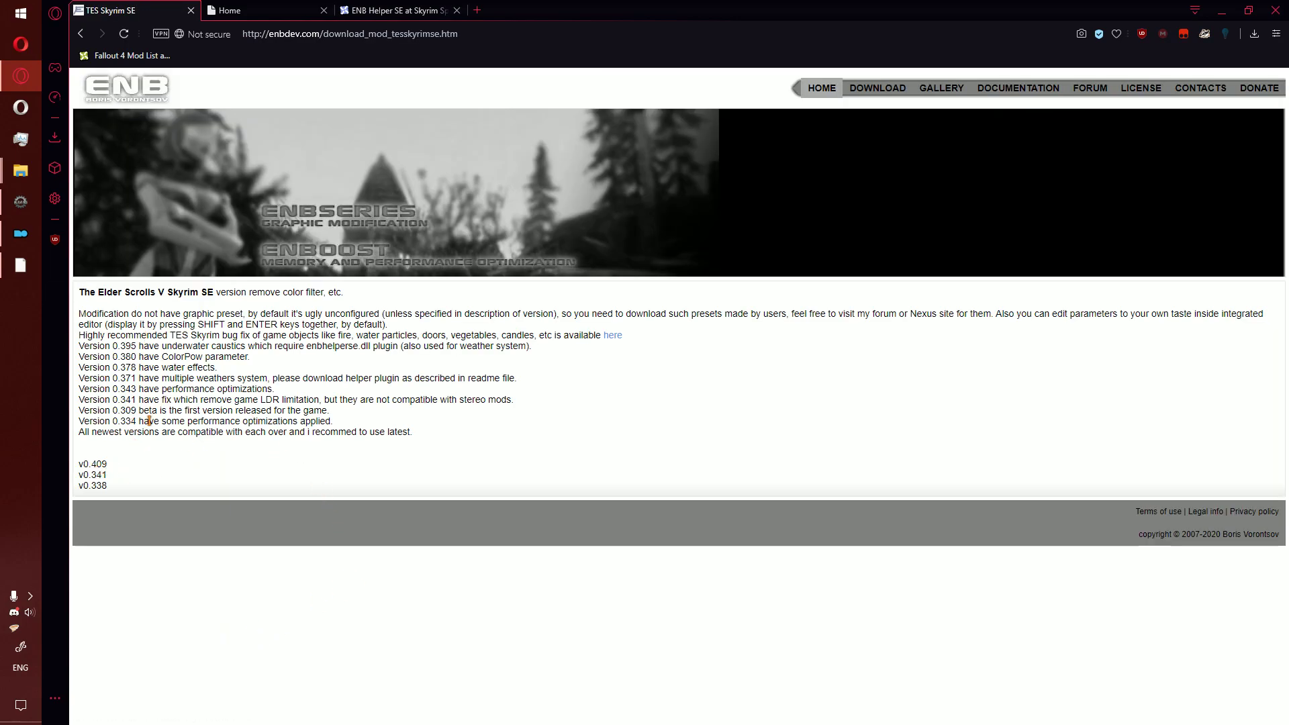
Download ENBSeries v0.409 for TES Skyrim SE and save the archive.
{"action": "left_click", "coordinate": [95, 464]}
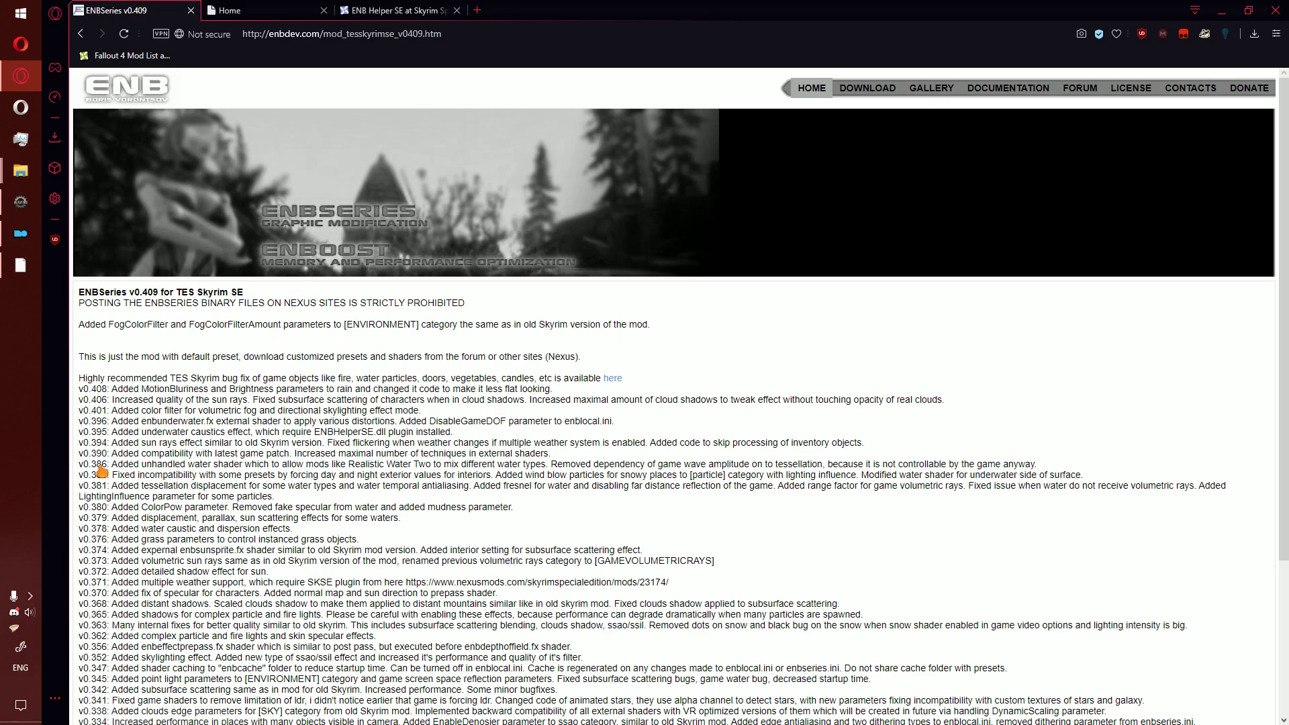
{"action": "scroll", "coordinate": [313, 389], "scroll_direction": "down", "scroll_amount": 3}
{"action": "left_click", "coordinate": [90, 664]}
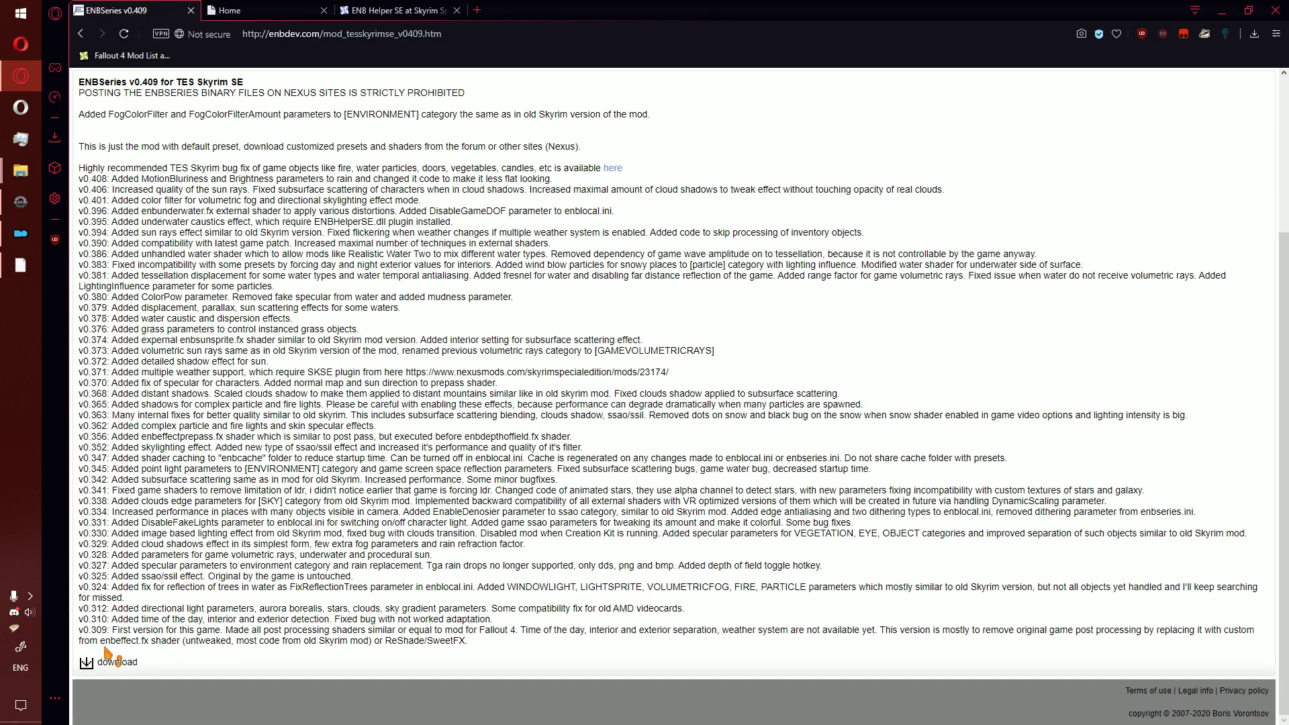
{"action": "left_click", "coordinate": [424, 359]}
Download ReShade 4.5.4 from the ReShade site and save ReShade_Setup_4.5.4.exe to the skyrimse downloads folder.
{"action": "key", "text": "ctrl+Tab"}
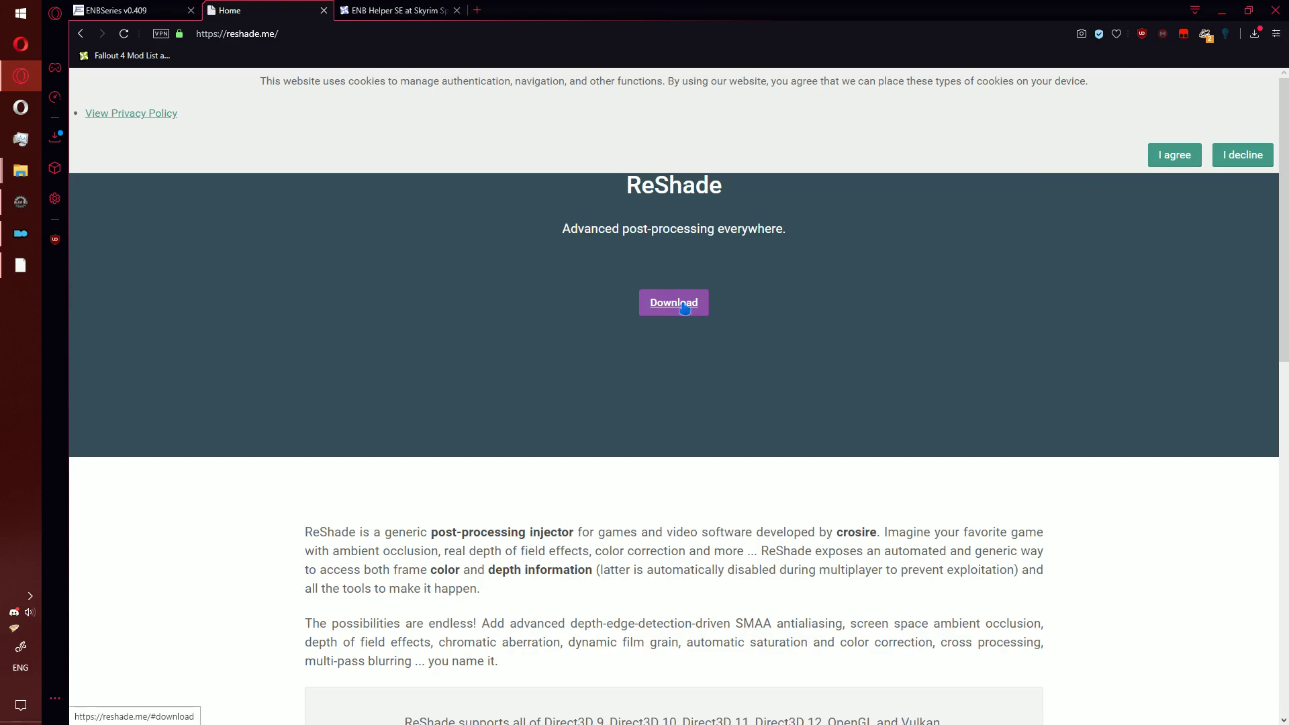
{"action": "left_click", "coordinate": [674, 302]}
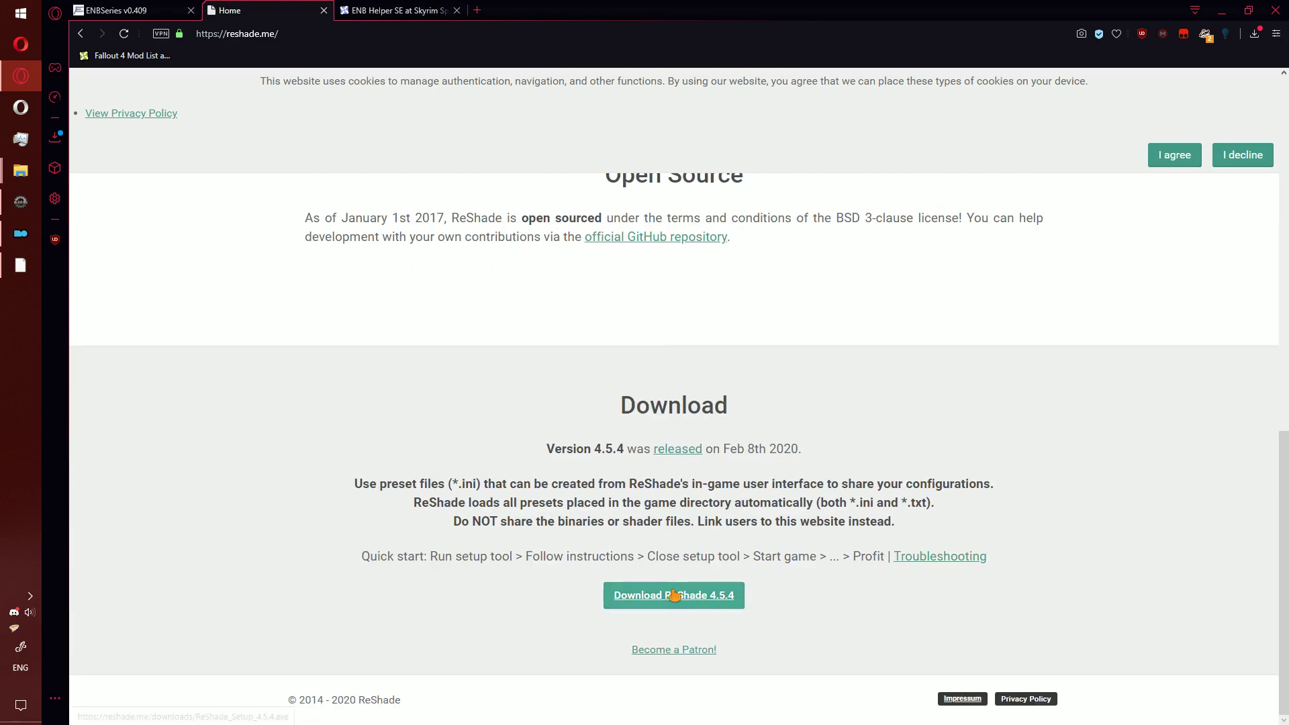
{"action": "left_click", "coordinate": [675, 591]}
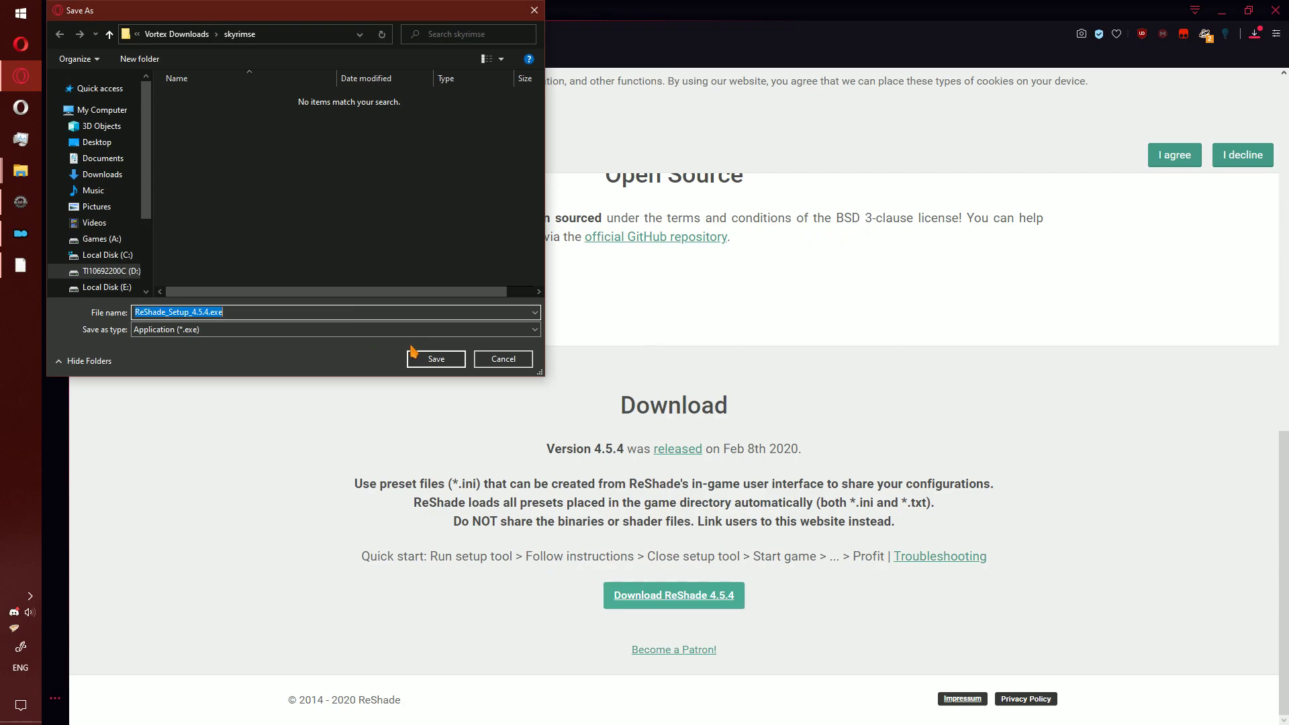
{"action": "left_click", "coordinate": [435, 359]}
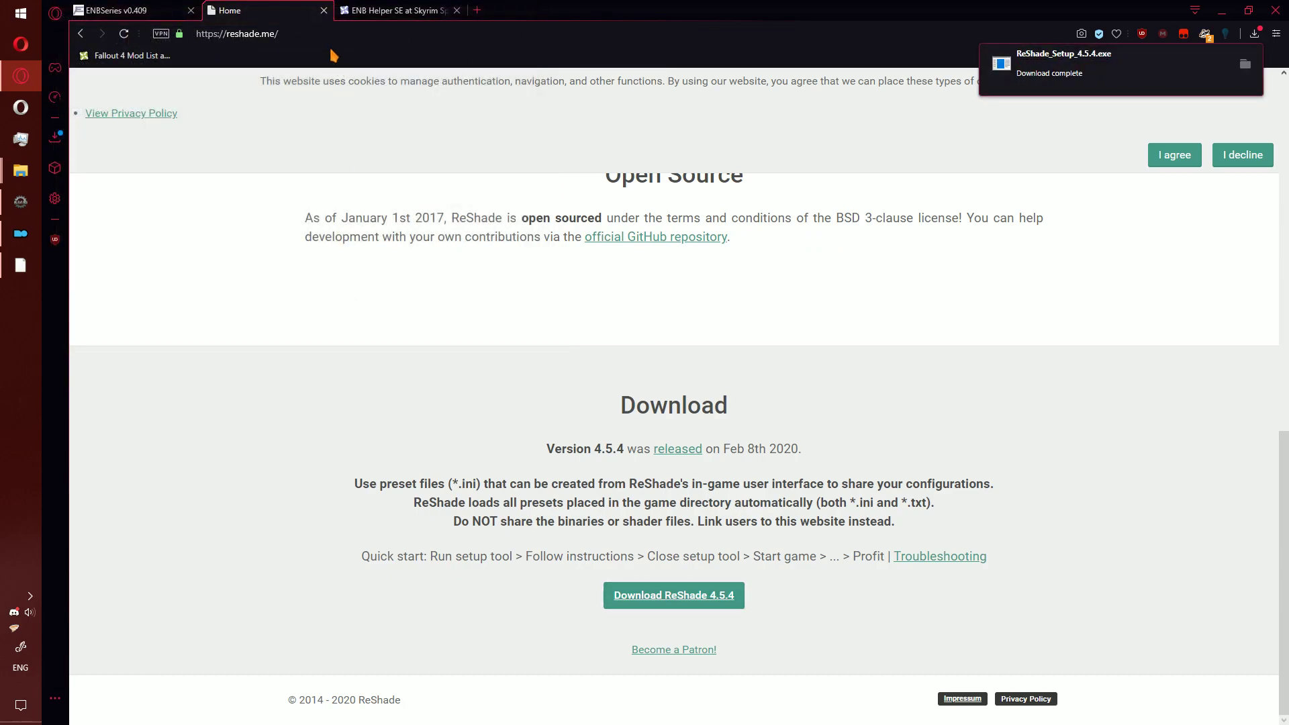
Download the main file ENB Helper SE 1.5 for SSE 1.5.97 through the mod manager and dismiss the requirements popup.
{"action": "left_click", "coordinate": [422, 9]}
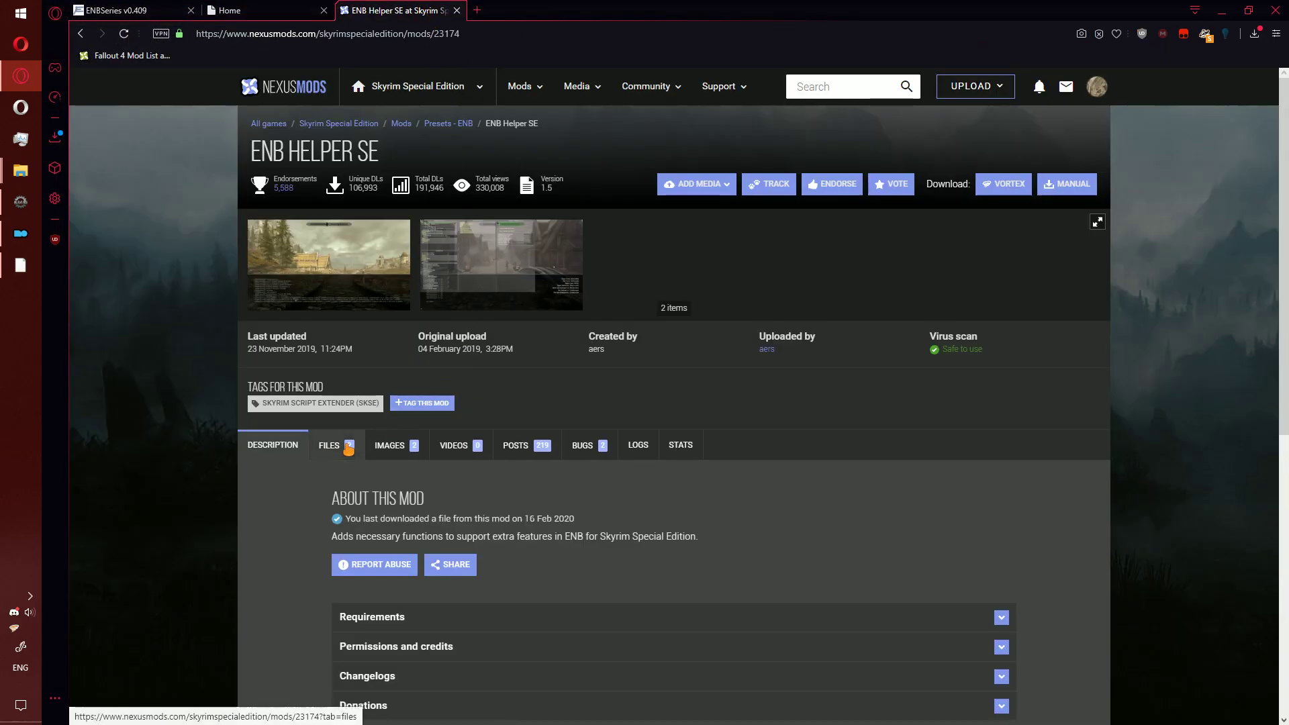
{"action": "left_click", "coordinate": [330, 445]}
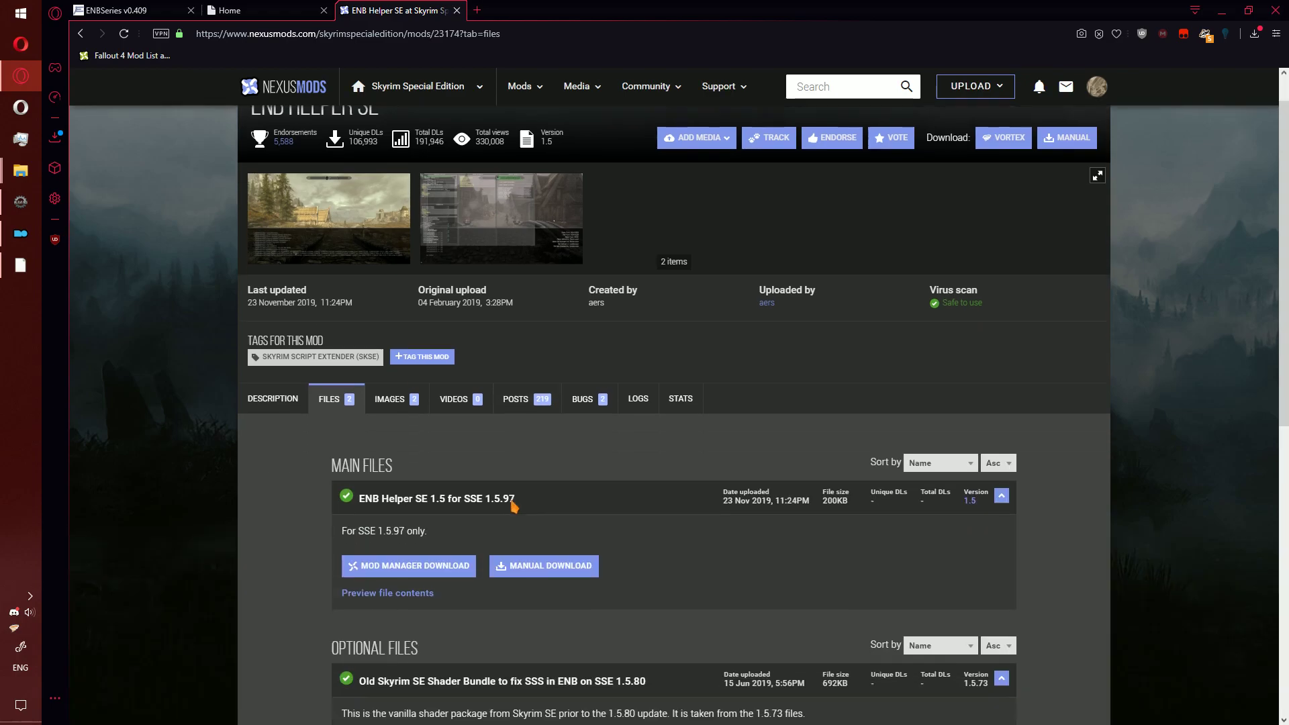
{"action": "scroll", "coordinate": [376, 497], "scroll_direction": "down", "scroll_amount": 2}
{"action": "scroll", "coordinate": [444, 486], "scroll_direction": "down", "scroll_amount": 1}
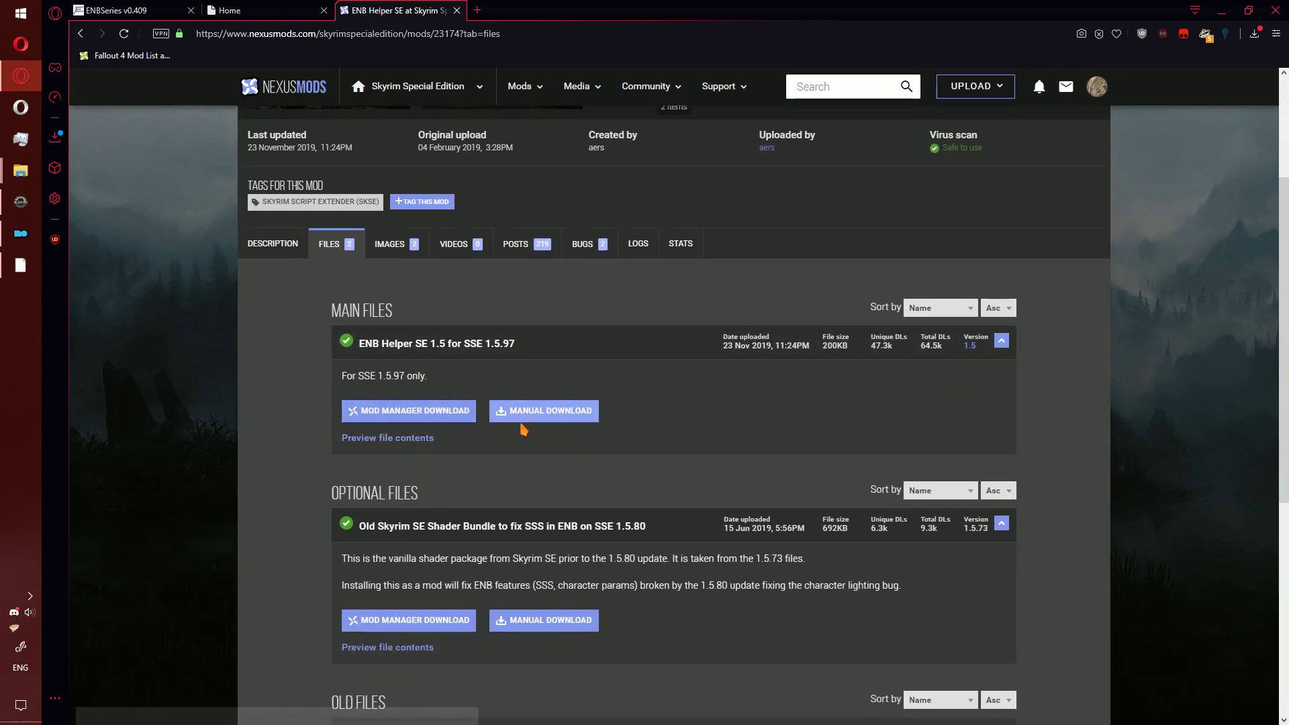
{"action": "left_click", "coordinate": [457, 413]}
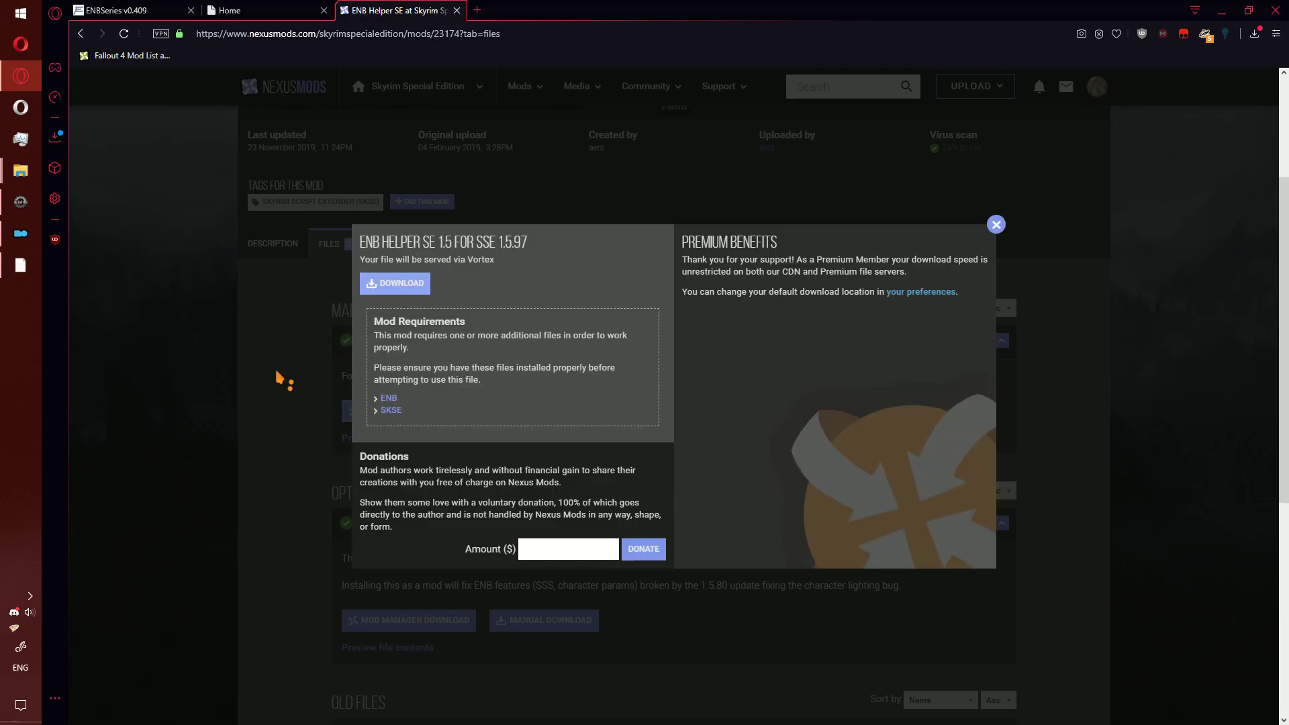
{"action": "left_click", "coordinate": [248, 368]}
Switch to the game and skyrimse downloads folders in File Explorer and run ReShade_Setup_4.5.4.exe.
{"action": "mouse_move", "coordinate": [21, 175]}
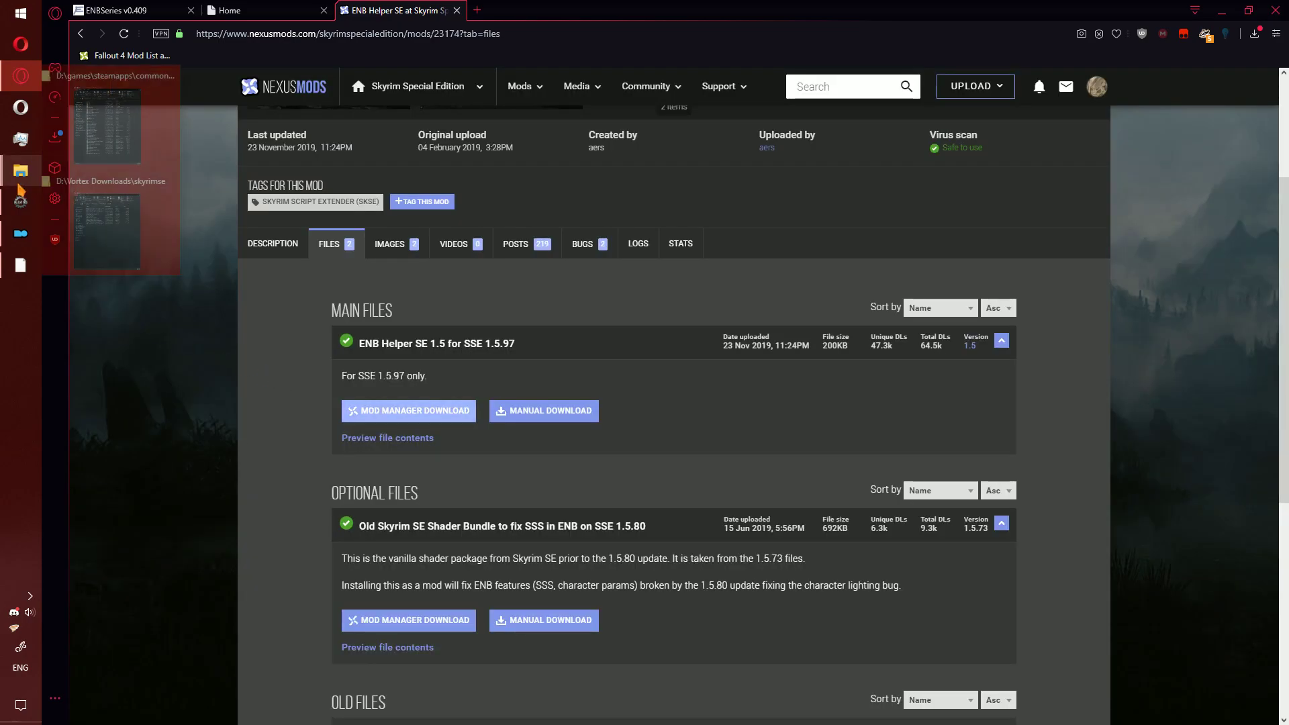
{"action": "left_click", "coordinate": [105, 143]}
{"action": "left_click", "coordinate": [114, 231]}
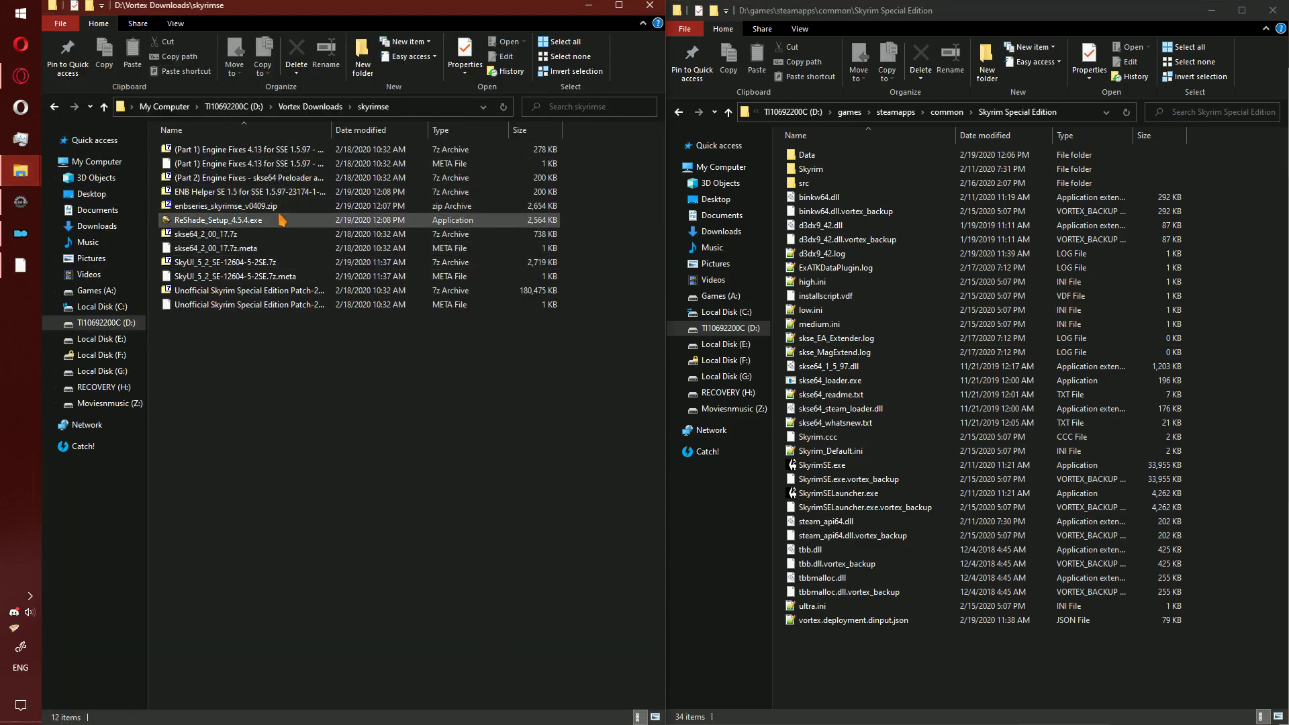
{"action": "left_click", "coordinate": [259, 220]}
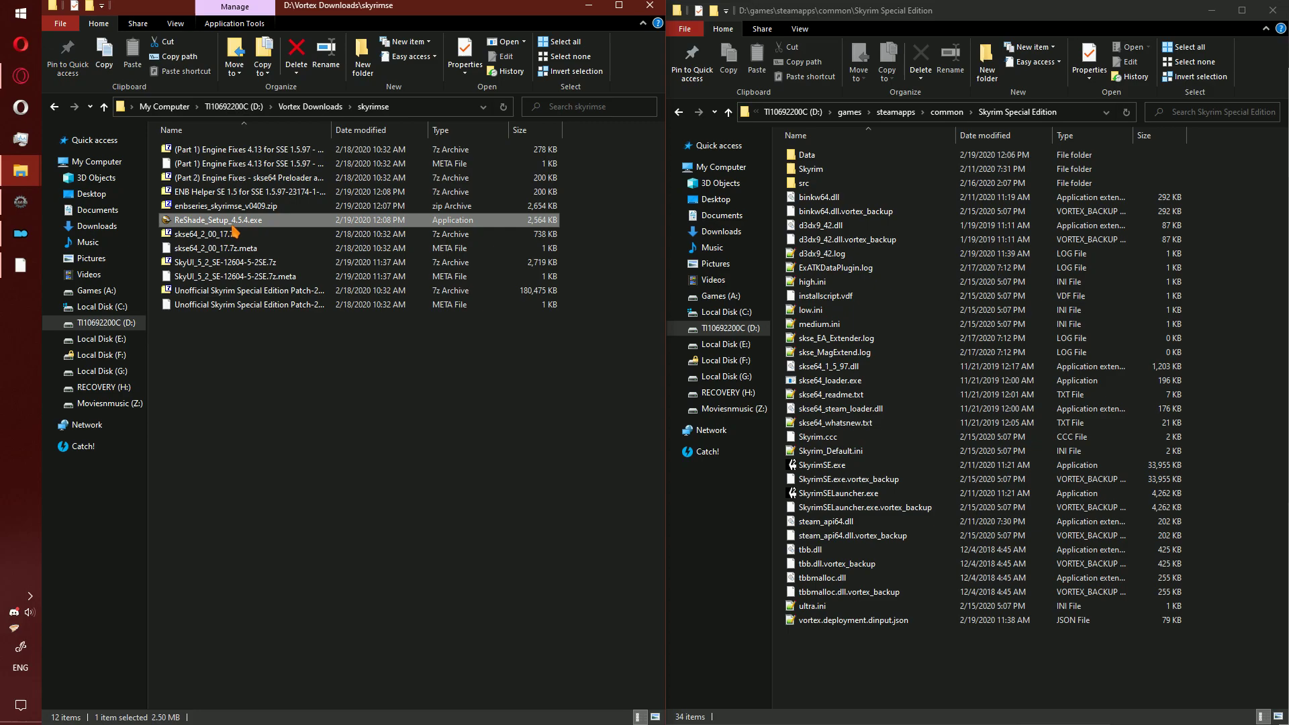
{"action": "double_click", "coordinate": [233, 225]}
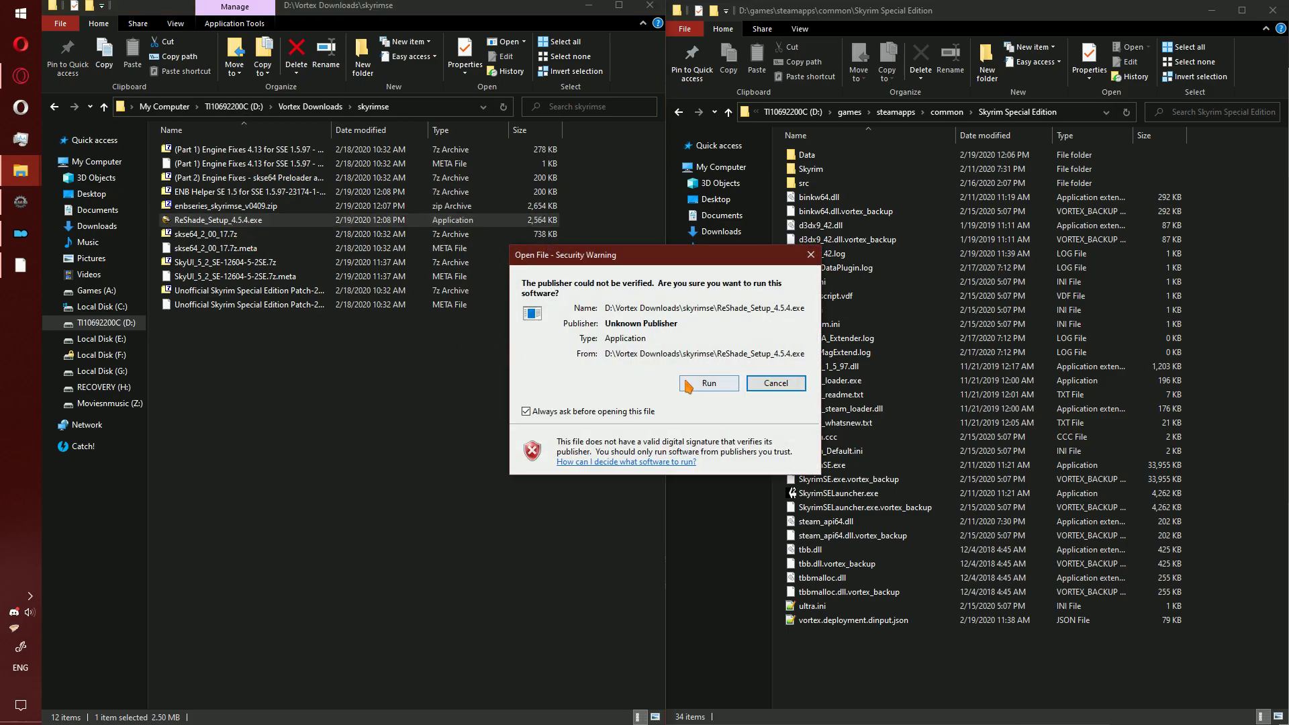
{"action": "left_click", "coordinate": [688, 383]}
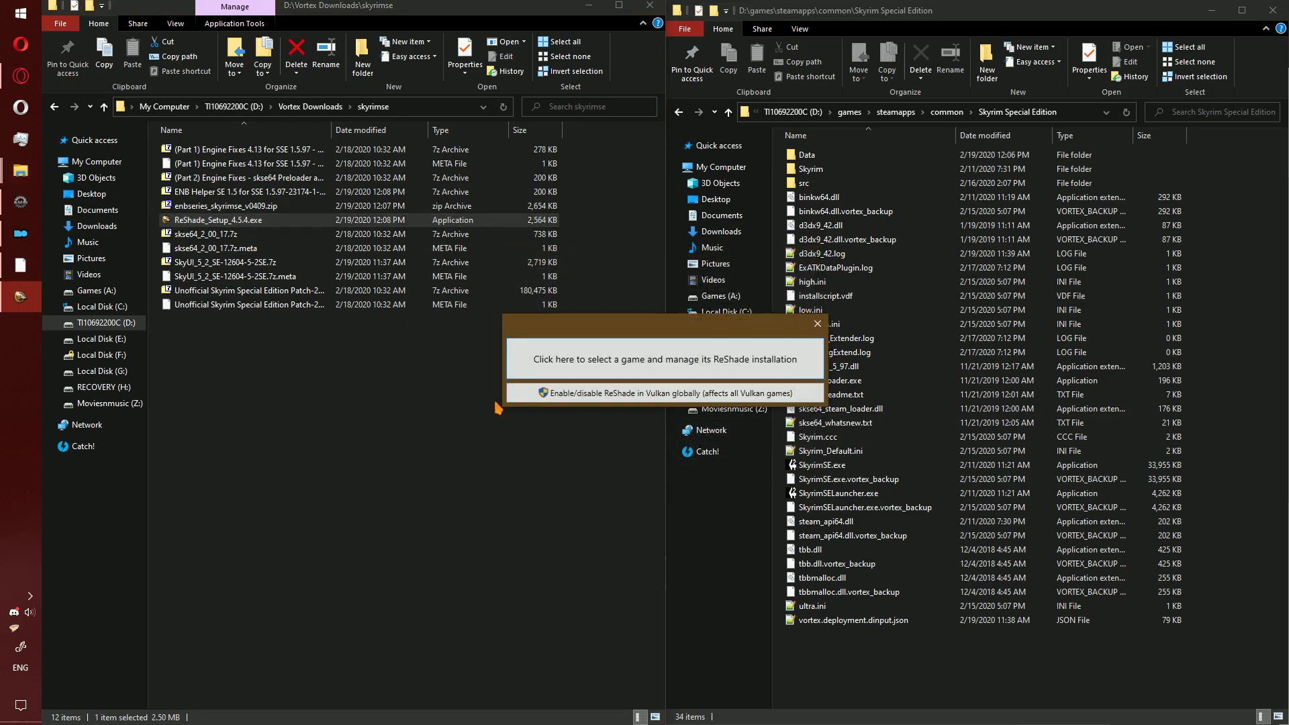
Choose Skyrim (SkyrimSE.exe) as the game for the ReShade installation and Direct3D 10/11/12 as its rendering API.
{"action": "left_click", "coordinate": [625, 373]}
{"action": "left_click", "coordinate": [608, 388]}
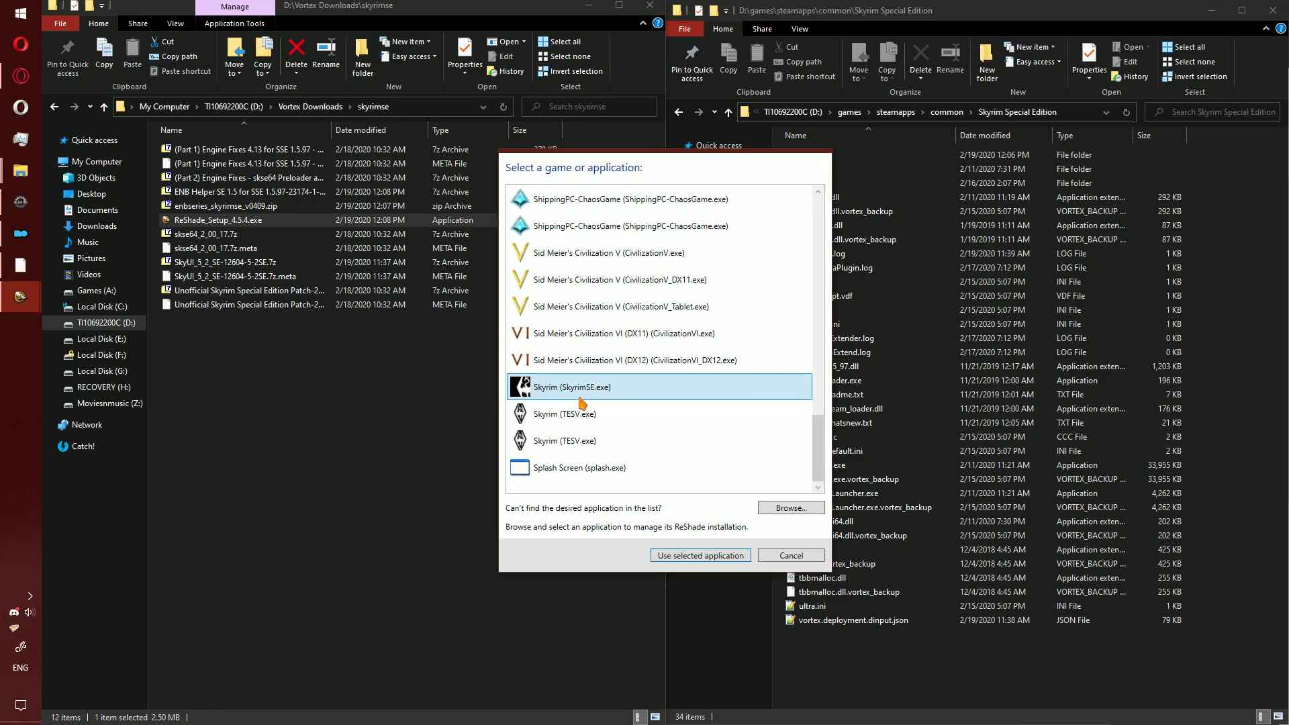
{"action": "left_click", "coordinate": [728, 556]}
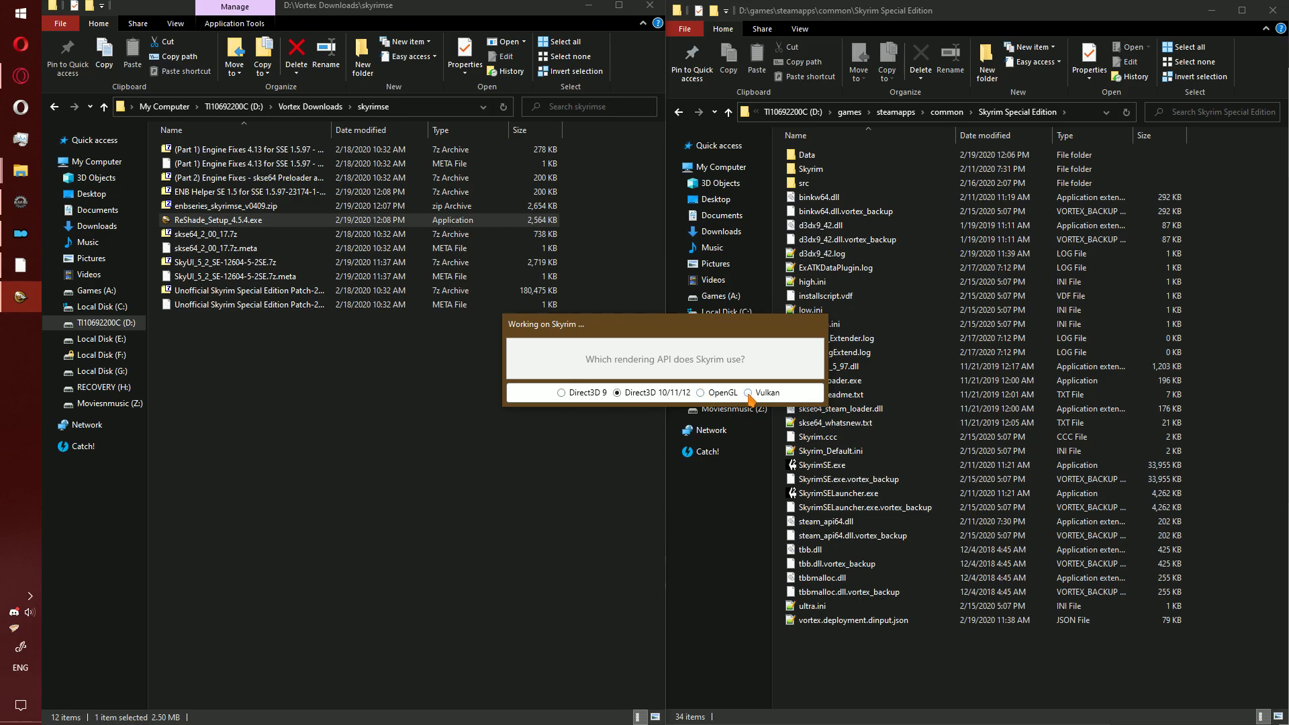
{"action": "left_click", "coordinate": [663, 397]}
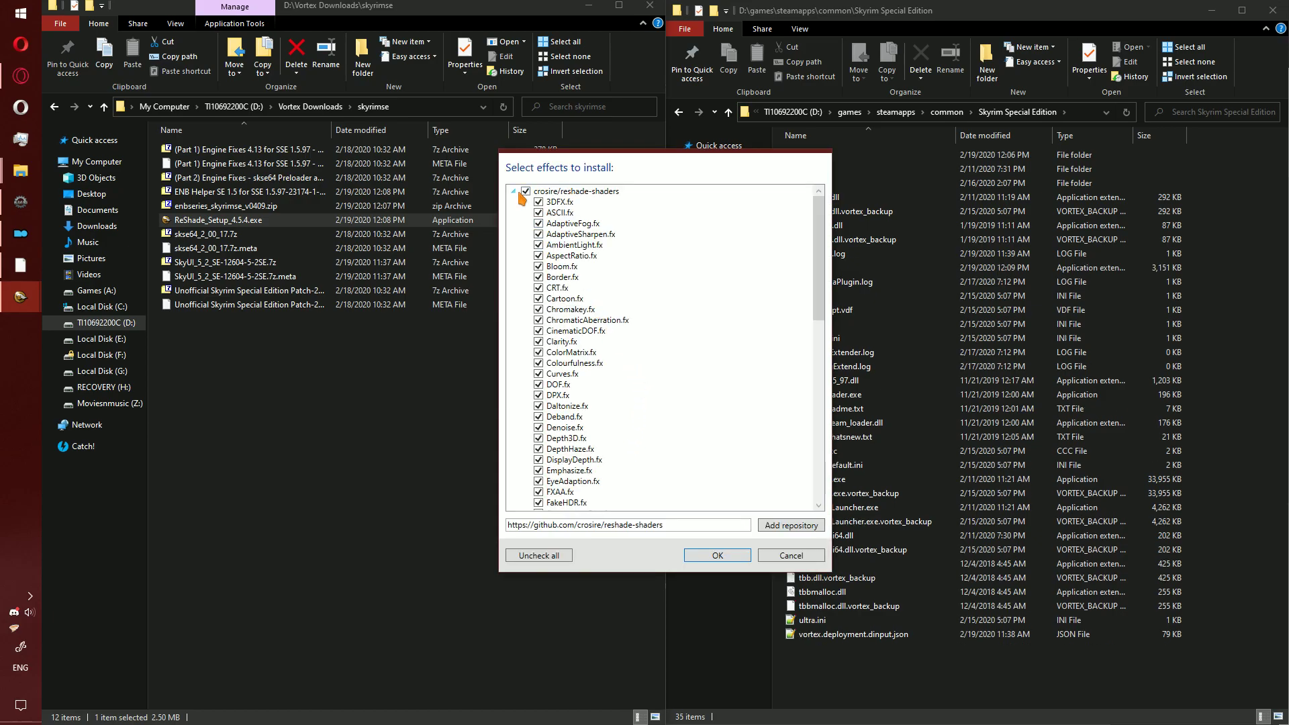
Install all crosire/reshade-shaders effects and delete ReShade_Setup_4.5.4.exe from the skyrimse downloads folder.
{"action": "left_click", "coordinate": [515, 192]}
{"action": "left_click", "coordinate": [516, 192]}
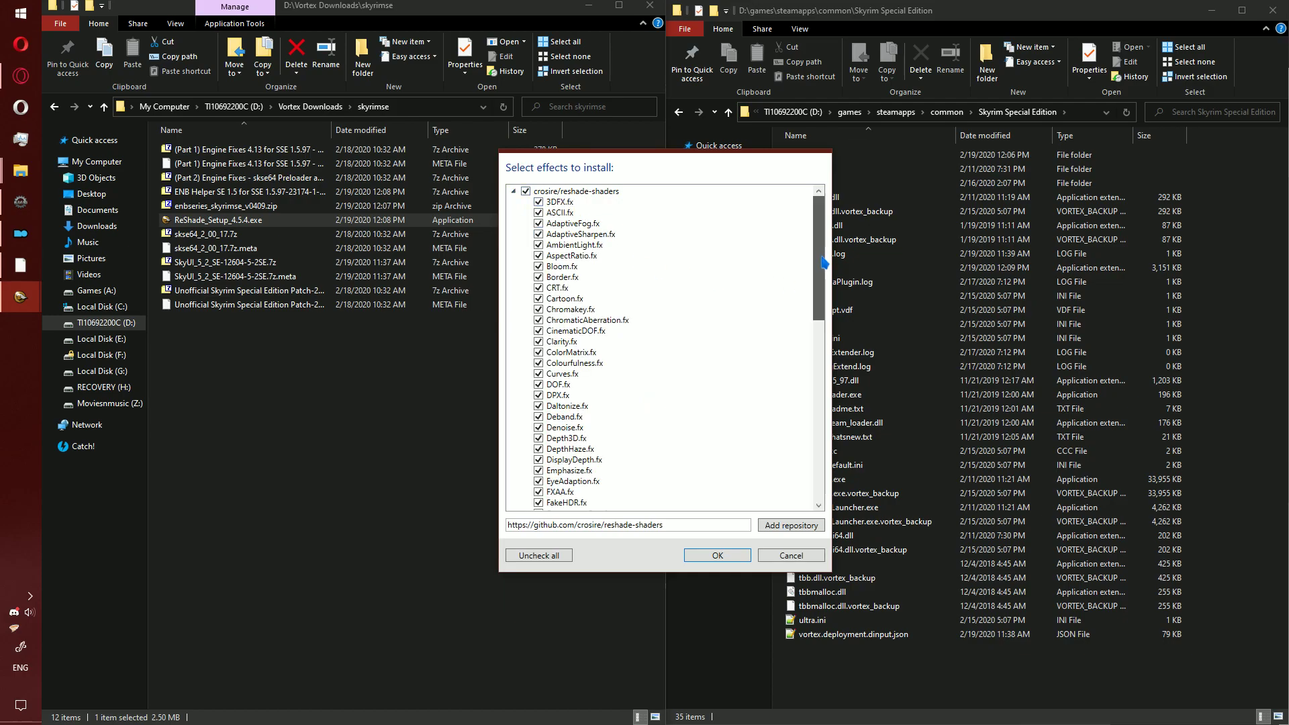
{"action": "left_click_drag", "start_coordinate": [824, 263], "coordinate": [799, 196]}
{"action": "left_click", "coordinate": [714, 557]}
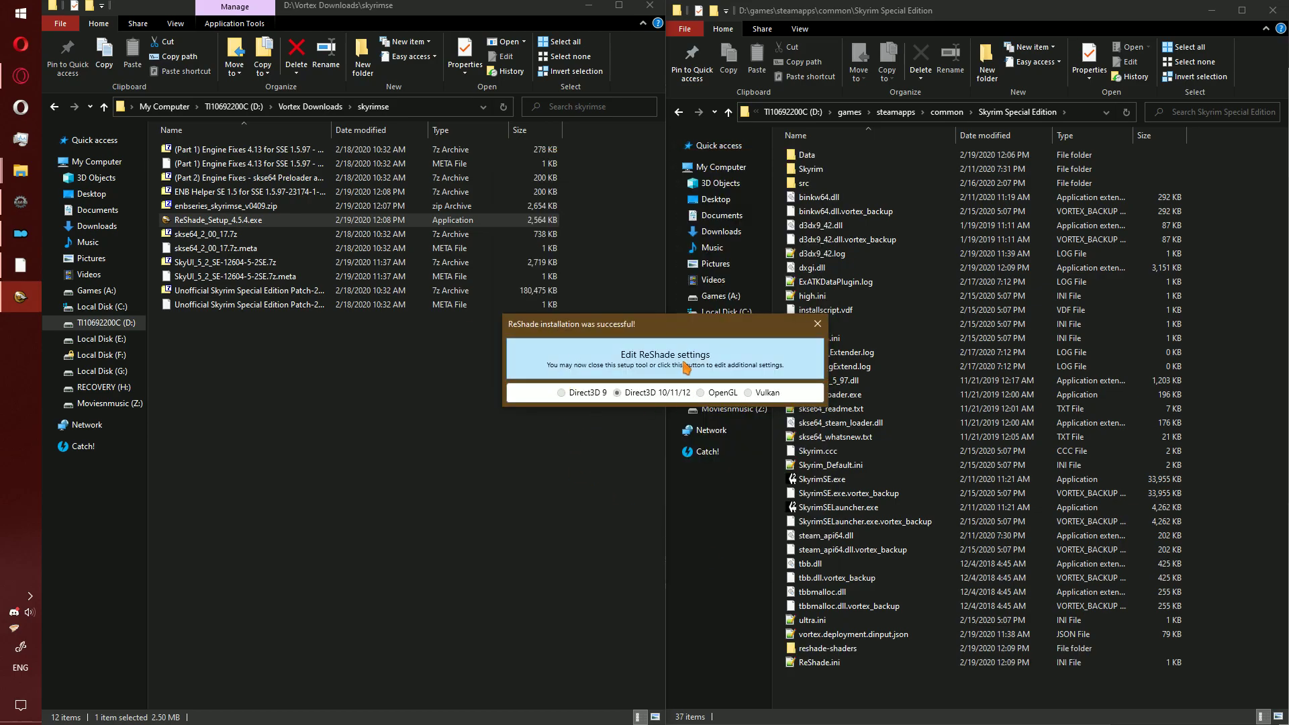
{"action": "left_click", "coordinate": [817, 324]}
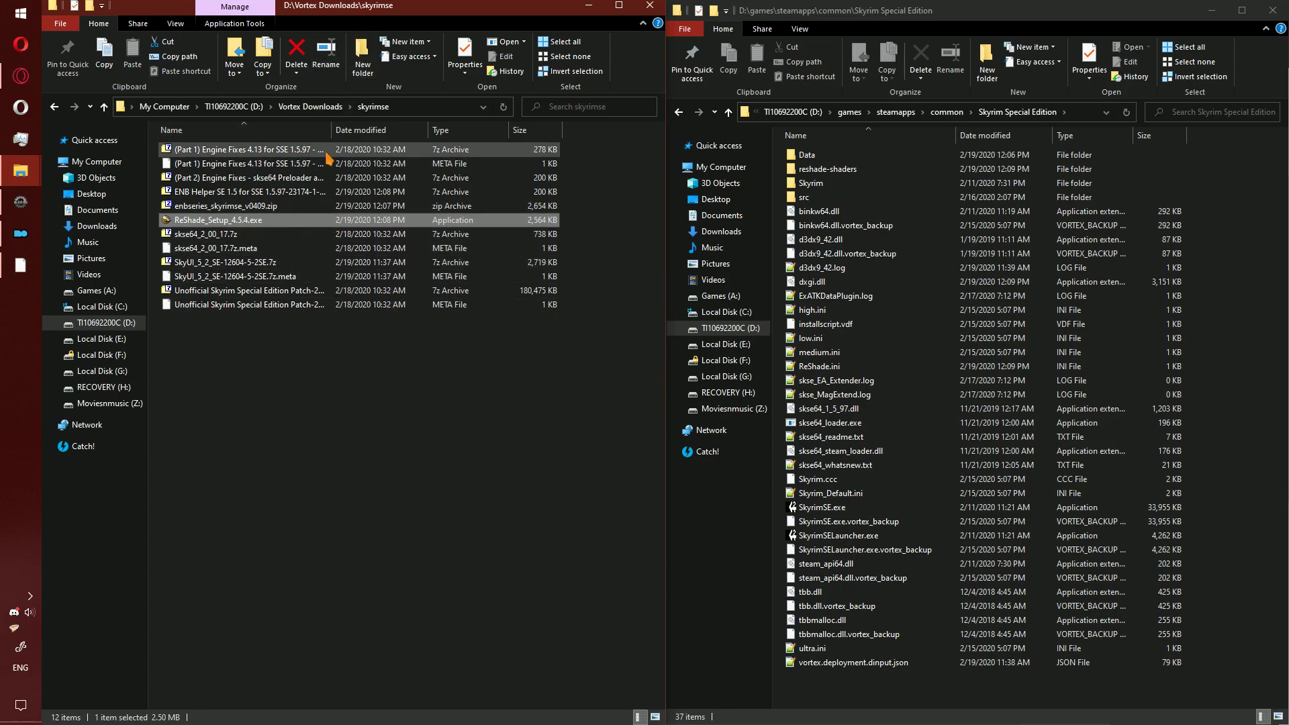
{"action": "key", "text": "Delete"}
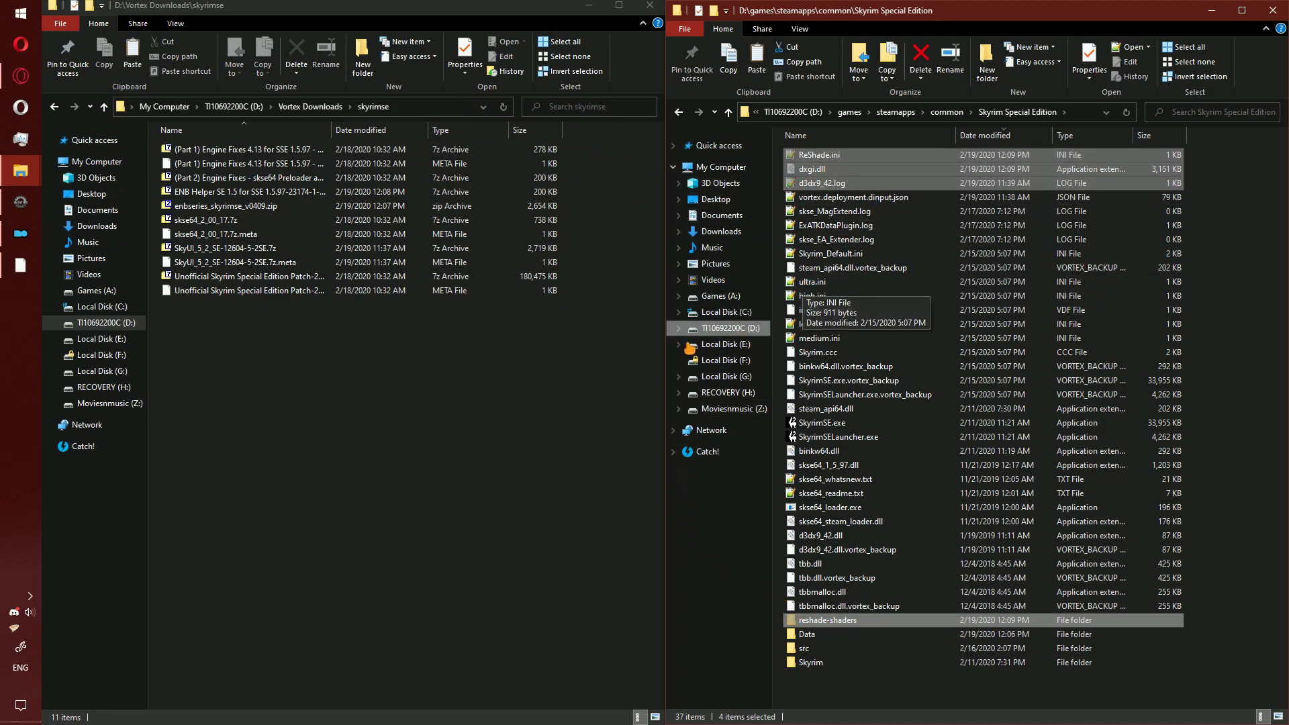
Move ReShade.ini, dxgi.dll, d3dx9_42.log and reshade-shaders from the game folder into a new "reshade" folder inside skyrimse.
{"action": "left_click", "coordinate": [382, 84]}
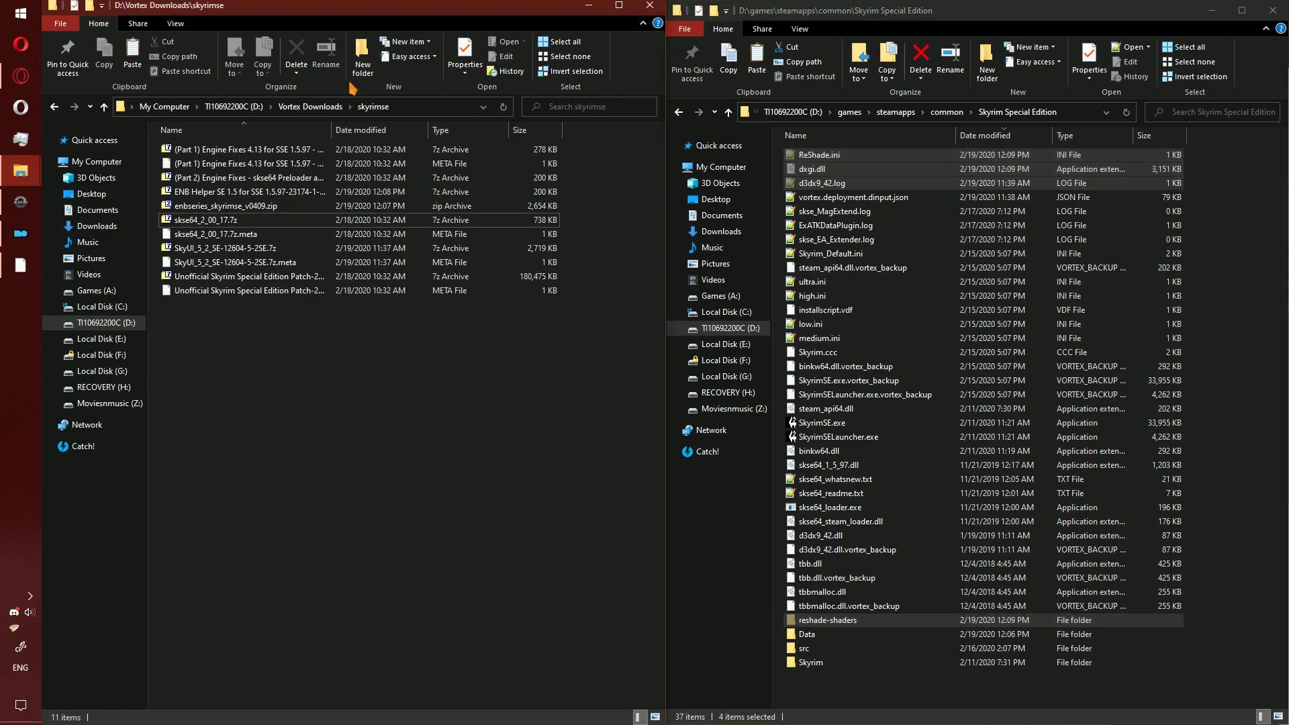
{"action": "left_click", "coordinate": [362, 57]}
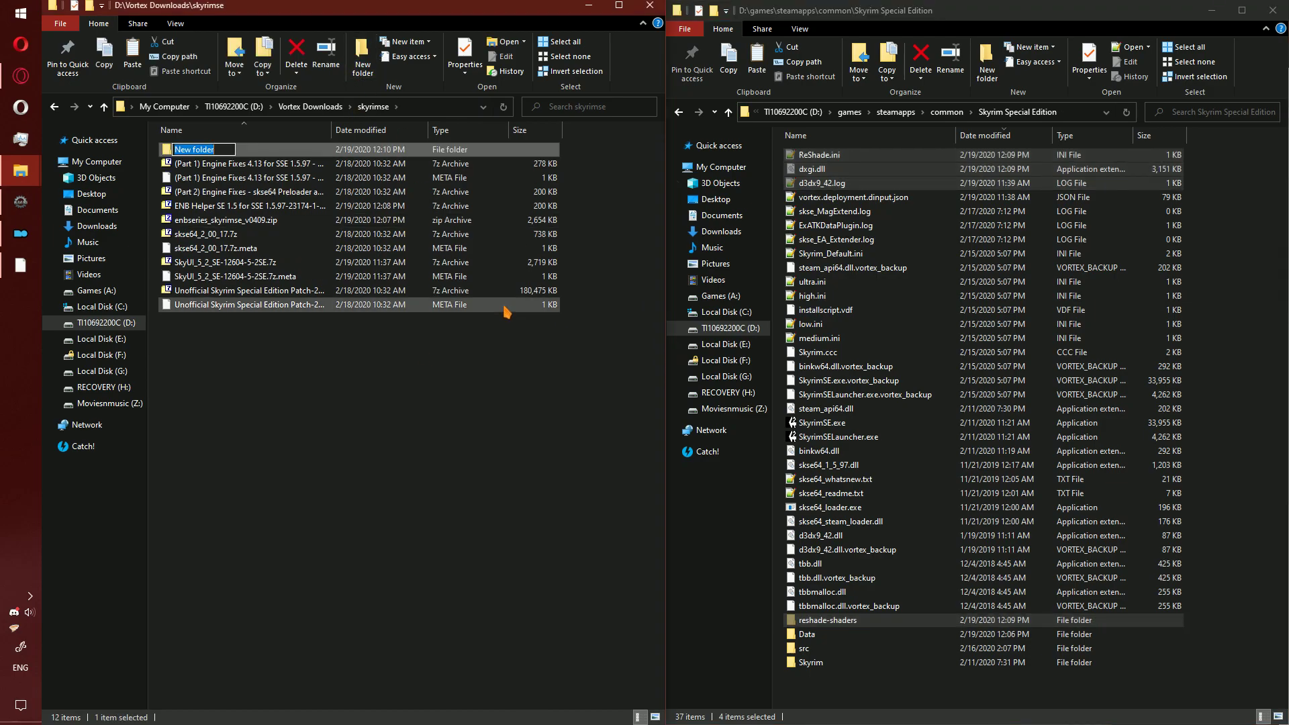
{"action": "type", "text": "reshade"}
{"action": "key", "text": "Return"}
{"action": "key", "text": "Return"}
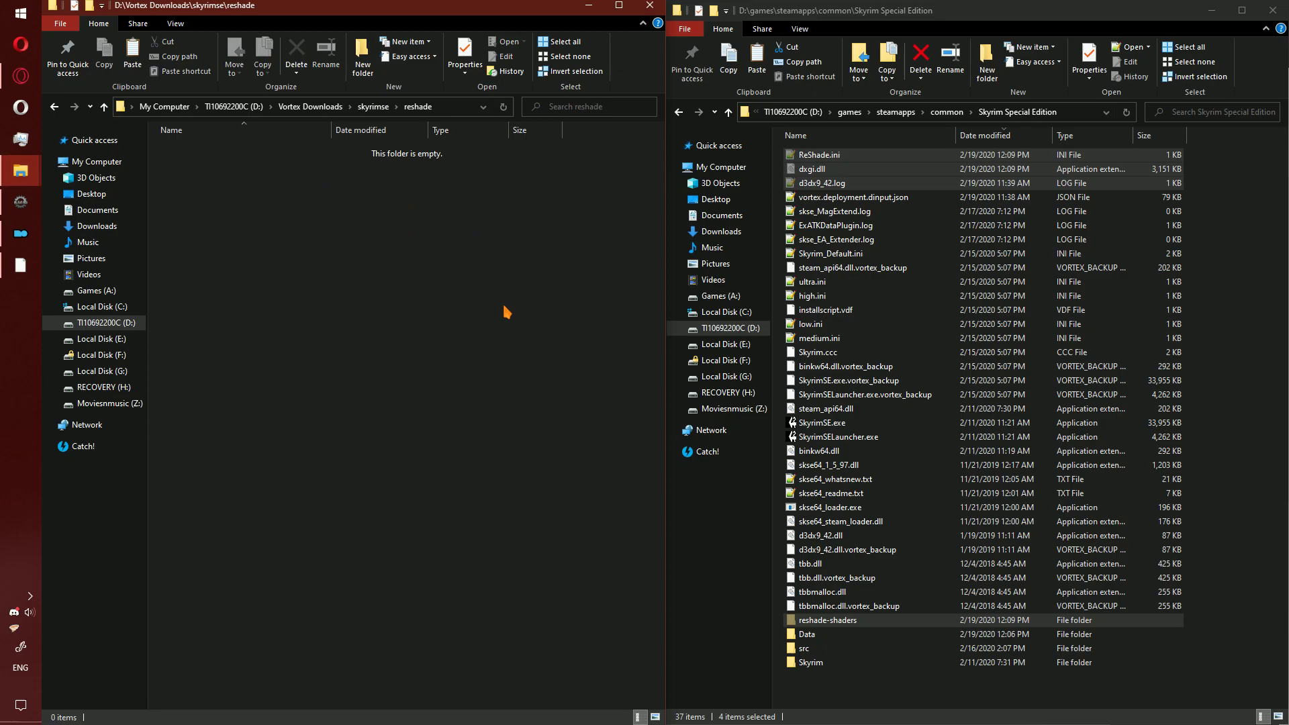
{"action": "key", "text": "ctrl+v"}
{"action": "left_click", "coordinate": [806, 578]}
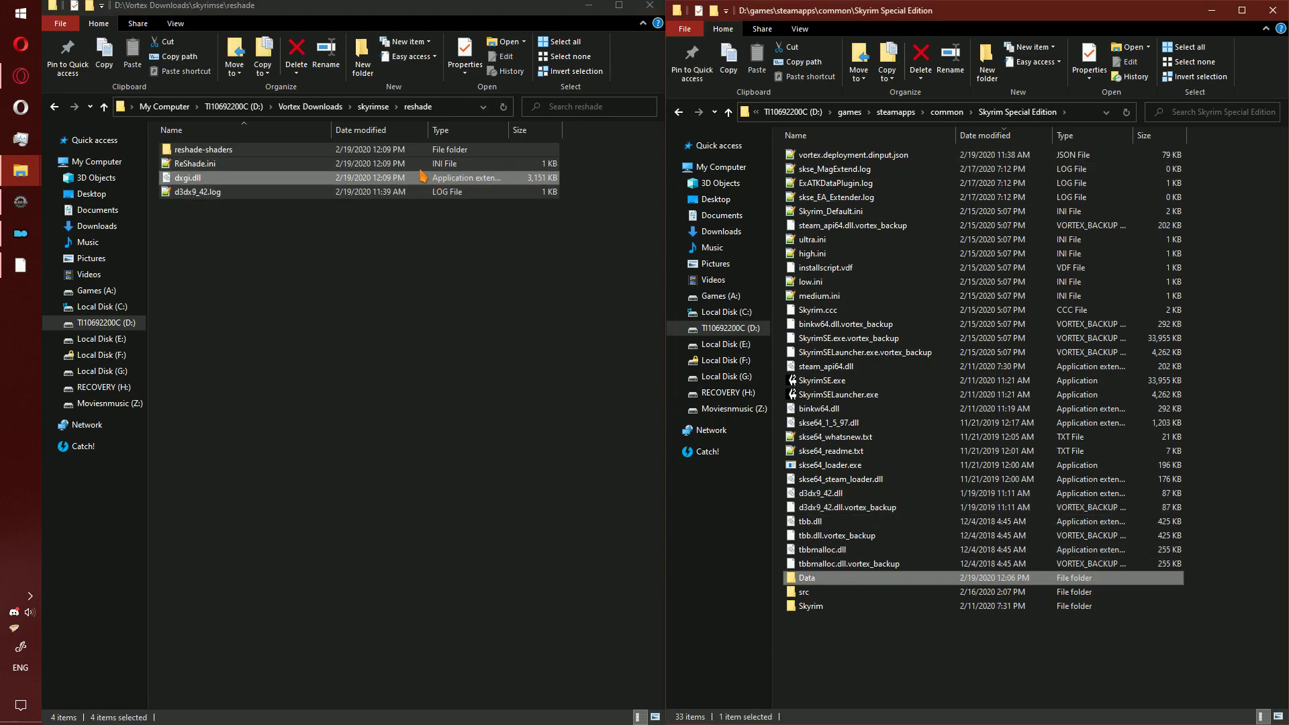
Compress the reshade folder in skyrimse into the archive reshade.7z with 7-Zip.
{"action": "key", "text": "alt+Up"}
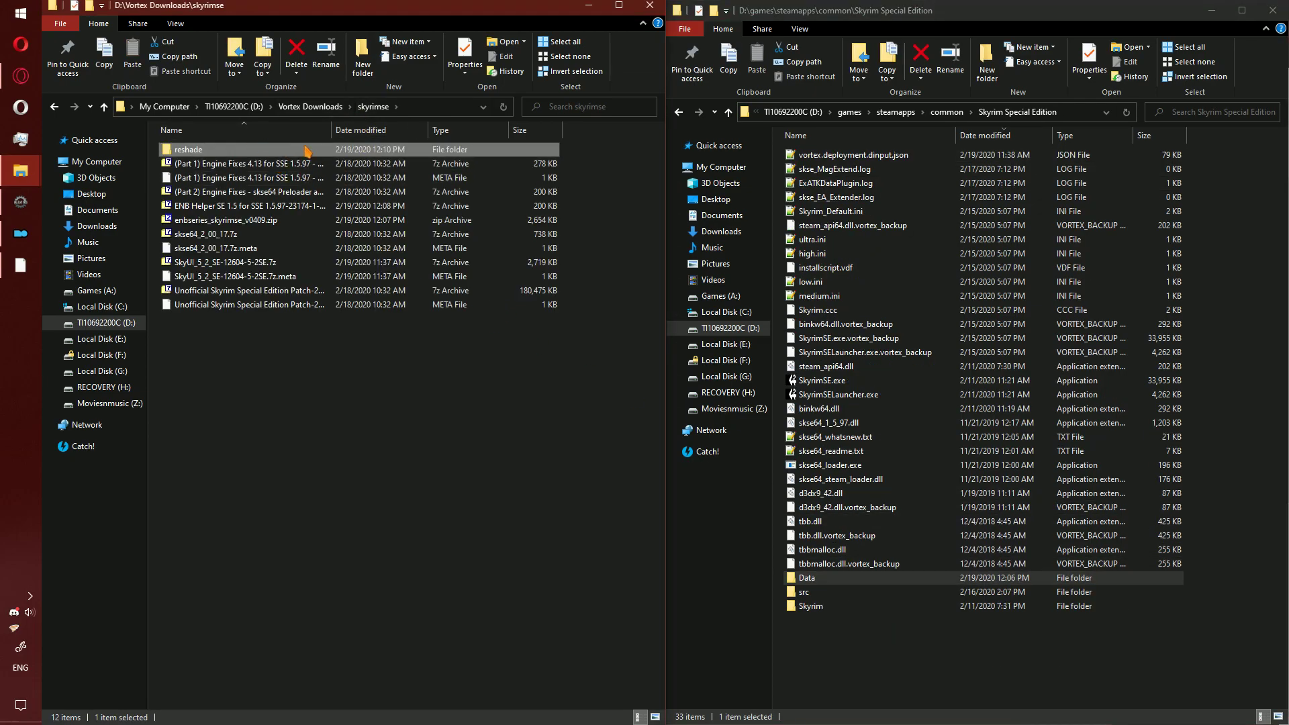
{"action": "right_click", "coordinate": [306, 150]}
{"action": "mouse_move", "coordinate": [473, 278]}
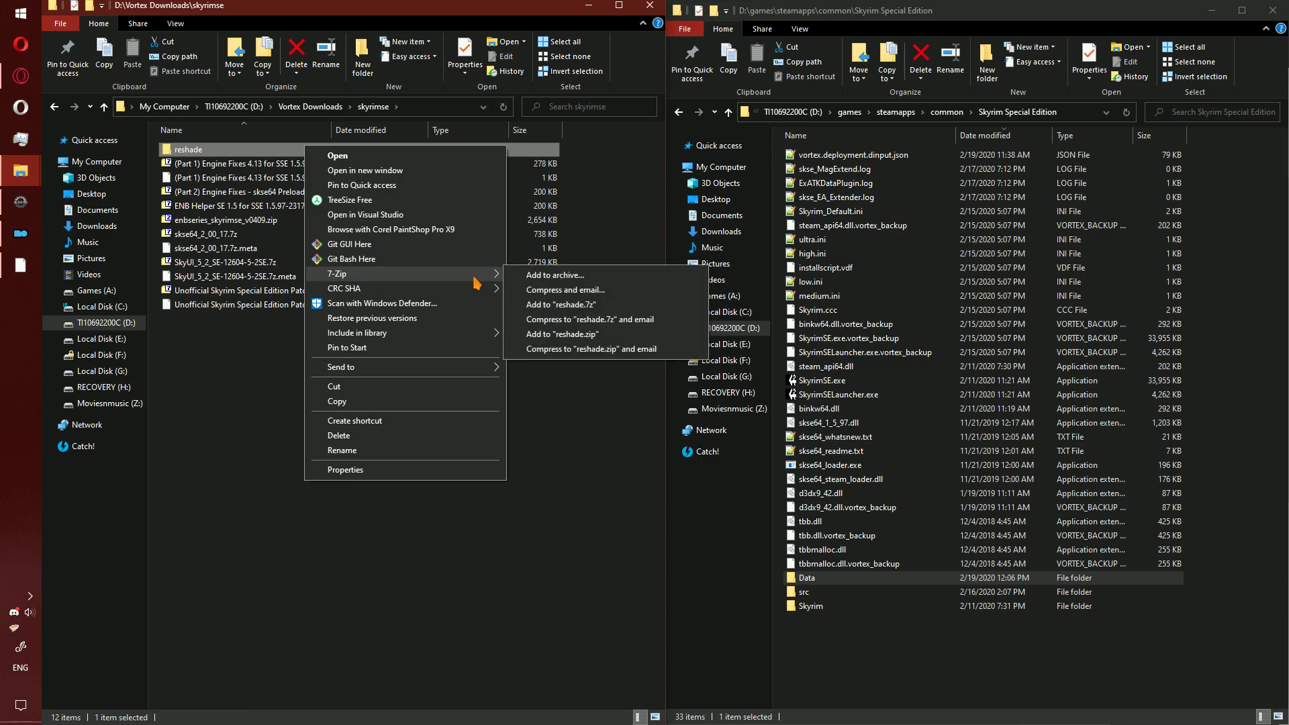
{"action": "left_click", "coordinate": [678, 304]}
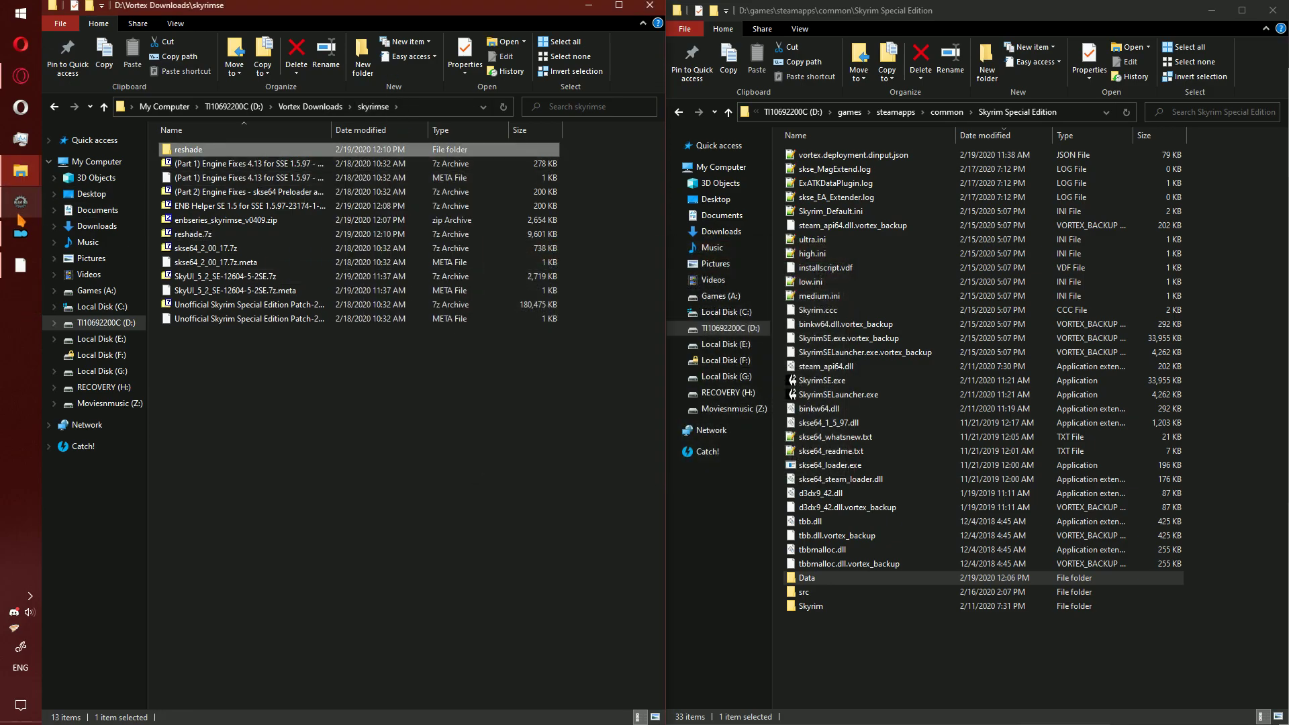
{"action": "left_click", "coordinate": [280, 335]}
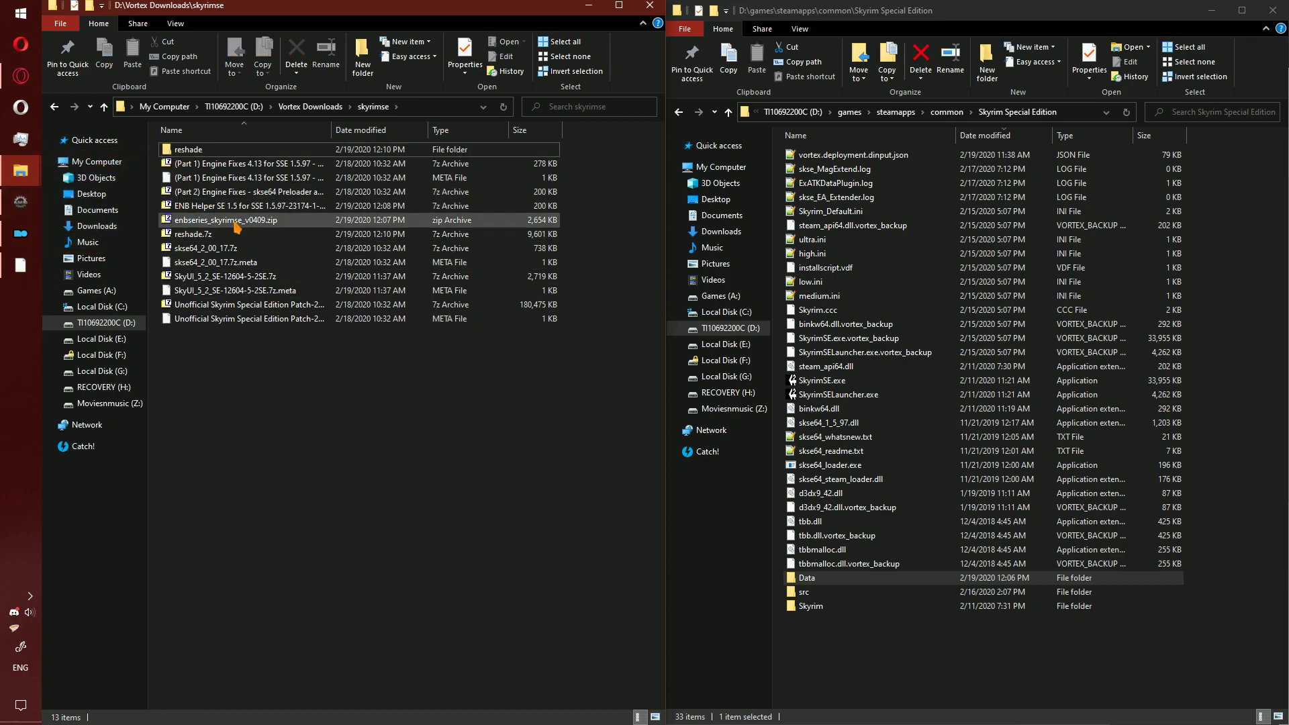
Extract enbseries_skyrimse_v0409.zip and the ENB Helper SE 1.5 archive with 7-Zip, each into a folder named after its archive.
{"action": "left_click", "coordinate": [239, 225]}
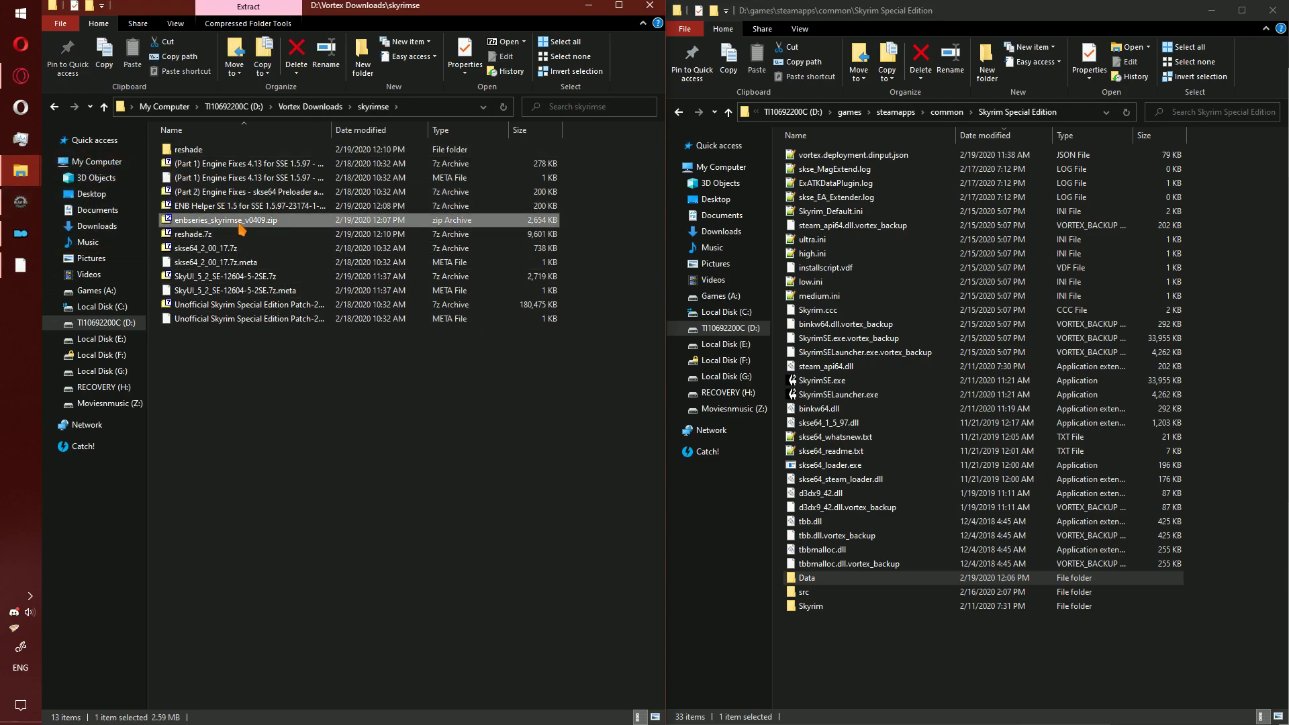
{"action": "right_click", "coordinate": [222, 226]}
{"action": "mouse_move", "coordinate": [345, 252]}
{"action": "left_click", "coordinate": [492, 306]}
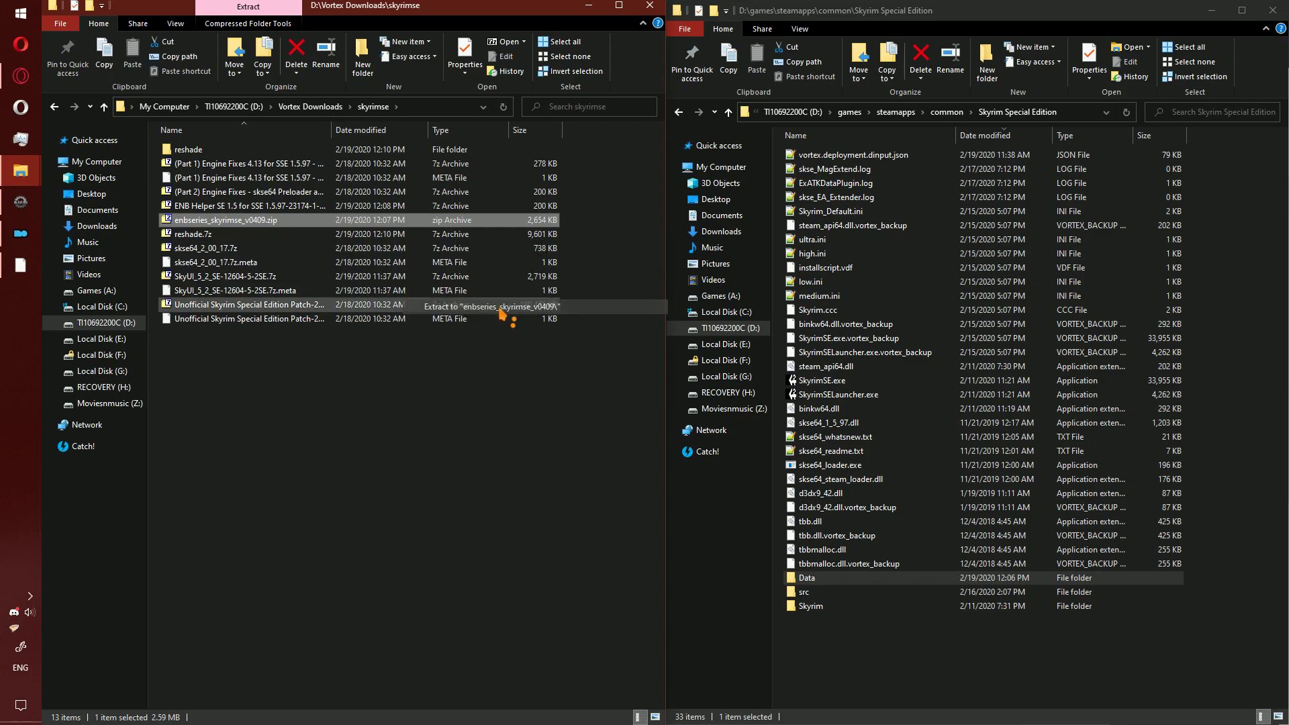
{"action": "left_click", "coordinate": [282, 221]}
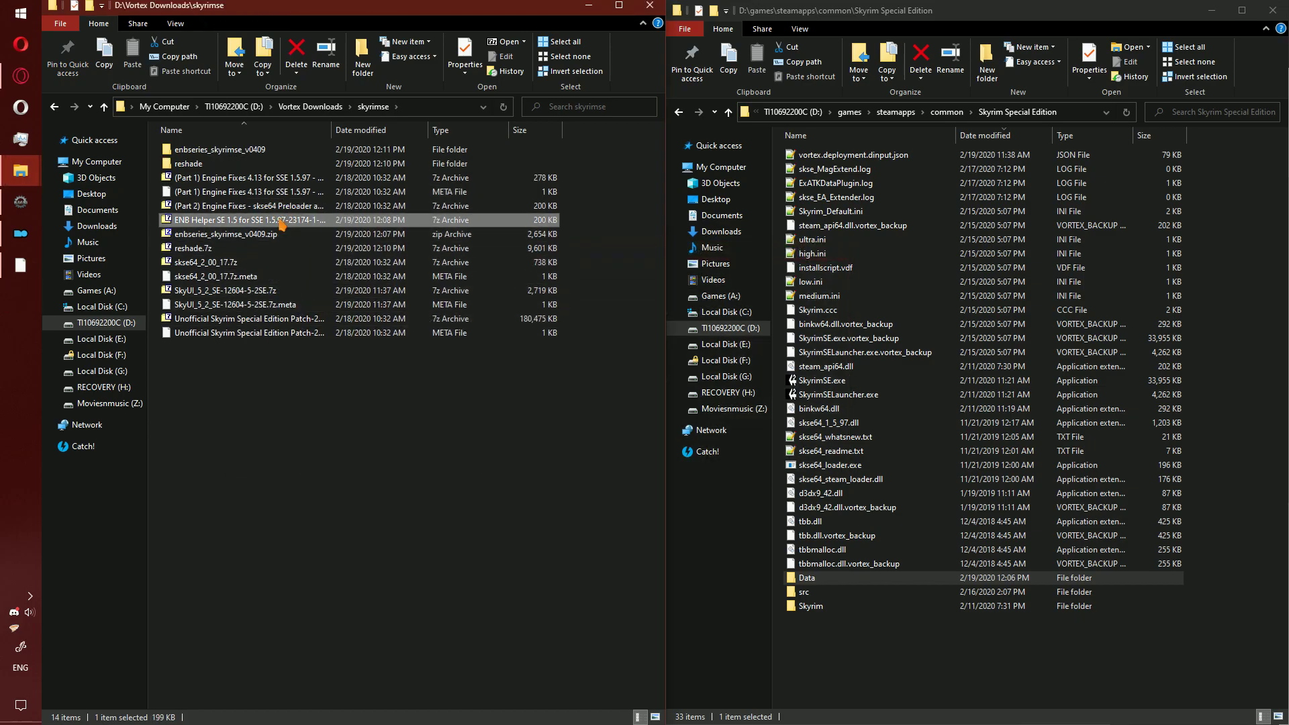
{"action": "right_click", "coordinate": [280, 222]}
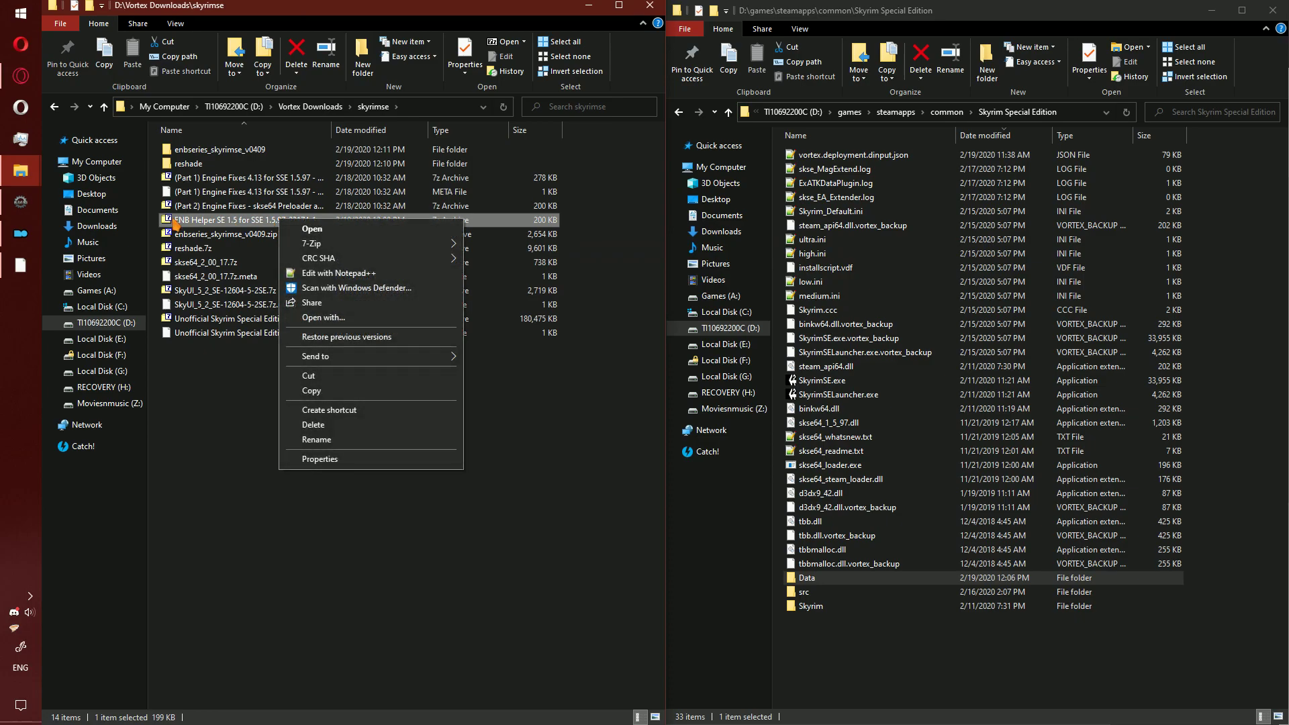
{"action": "mouse_move", "coordinate": [379, 246]}
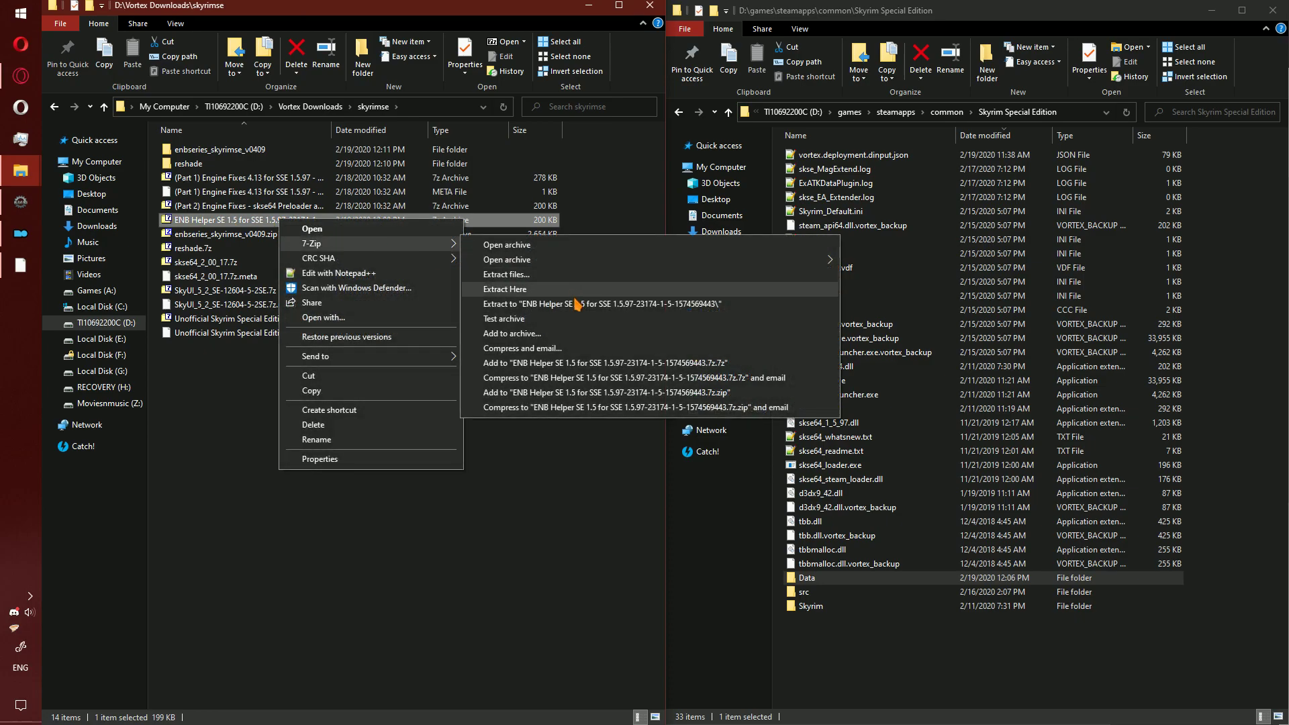
{"action": "left_click", "coordinate": [577, 305]}
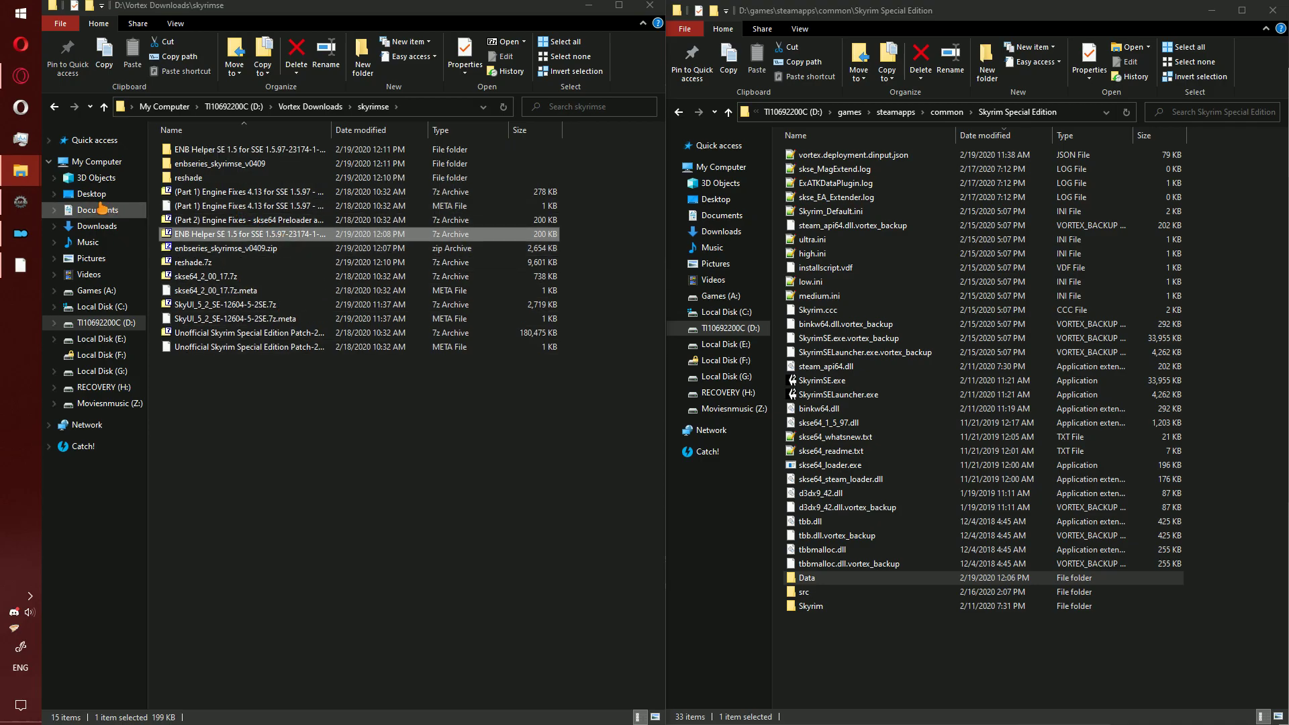
Switch to Kortex Mod Manager and add a new mod from the folder D:\Vortex Downloads\skyrimse\reshade.
{"action": "left_click", "coordinate": [20, 202]}
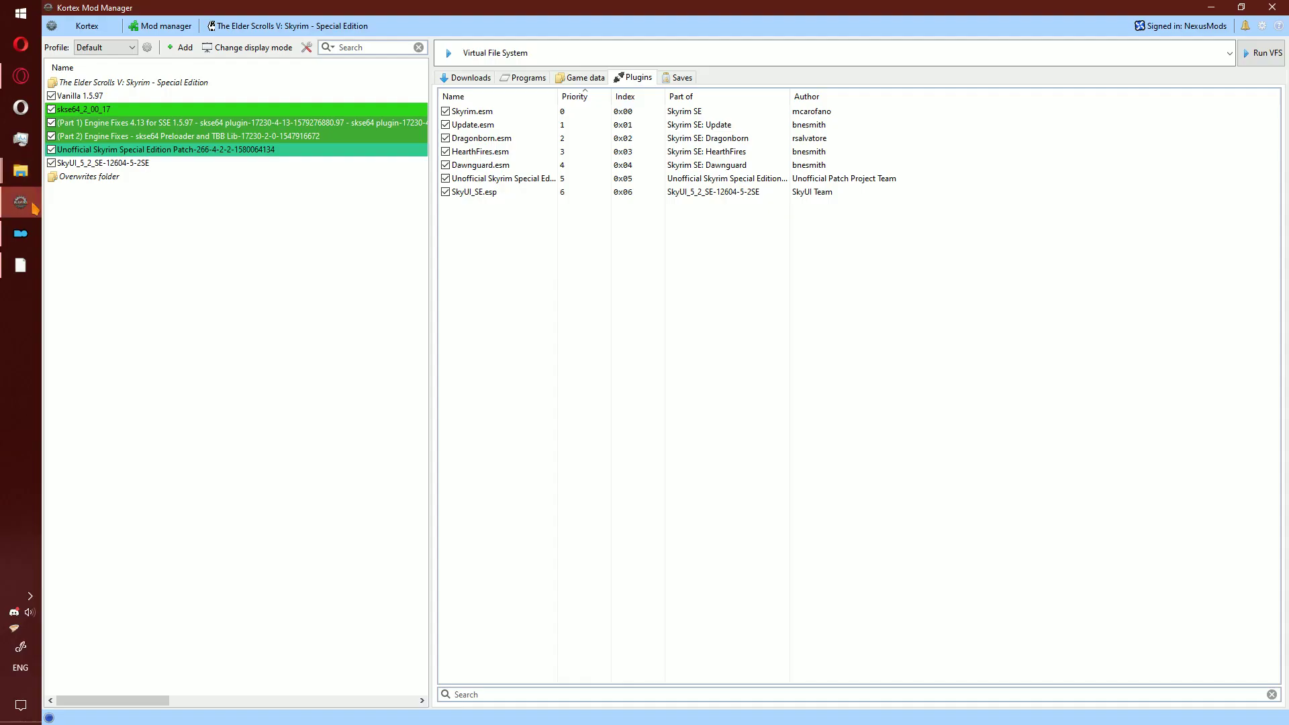
{"action": "left_click", "coordinate": [190, 48]}
{"action": "left_click", "coordinate": [224, 81]}
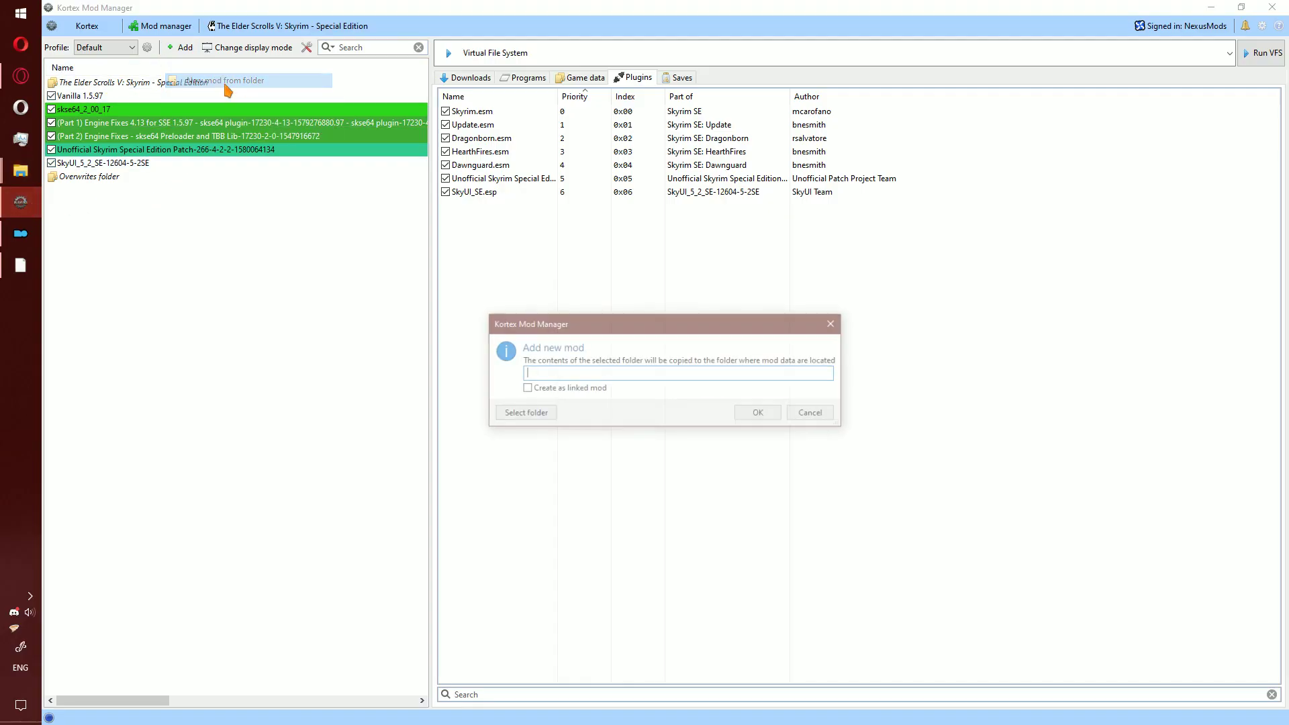
{"action": "left_click", "coordinate": [530, 413]}
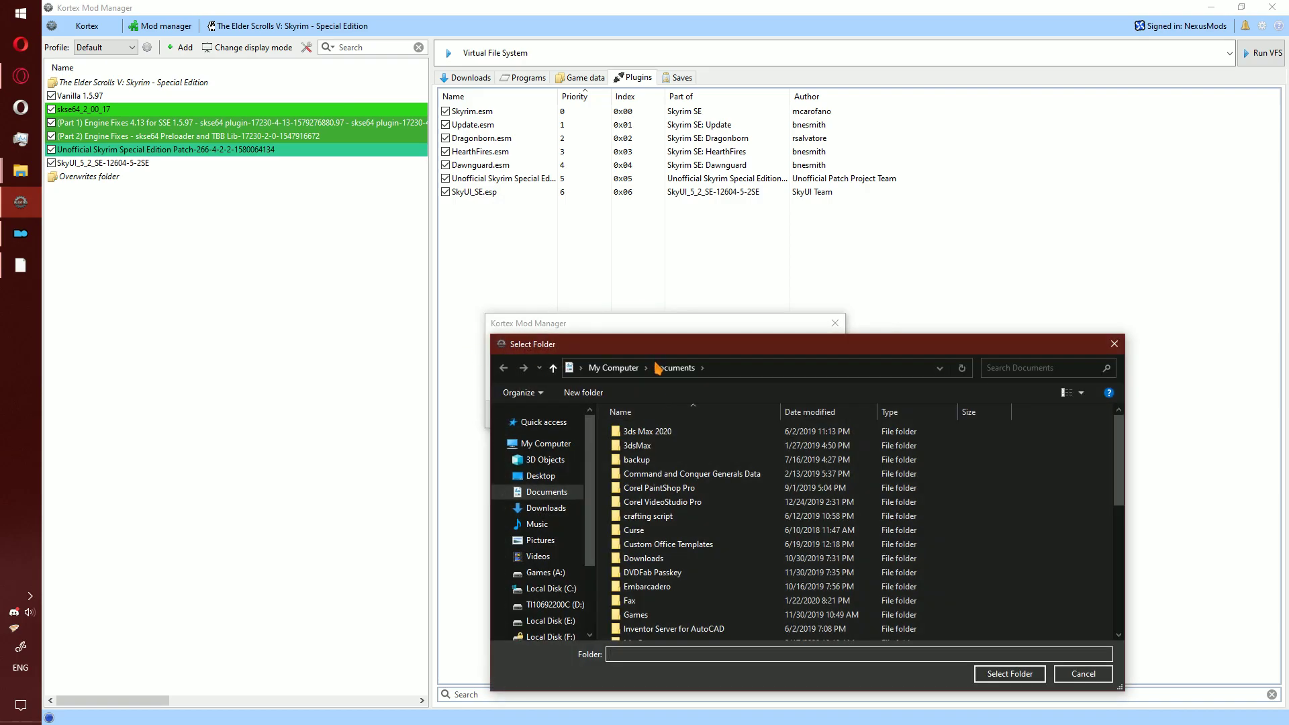
{"action": "left_click_drag", "start_coordinate": [655, 339], "coordinate": [655, 200]}
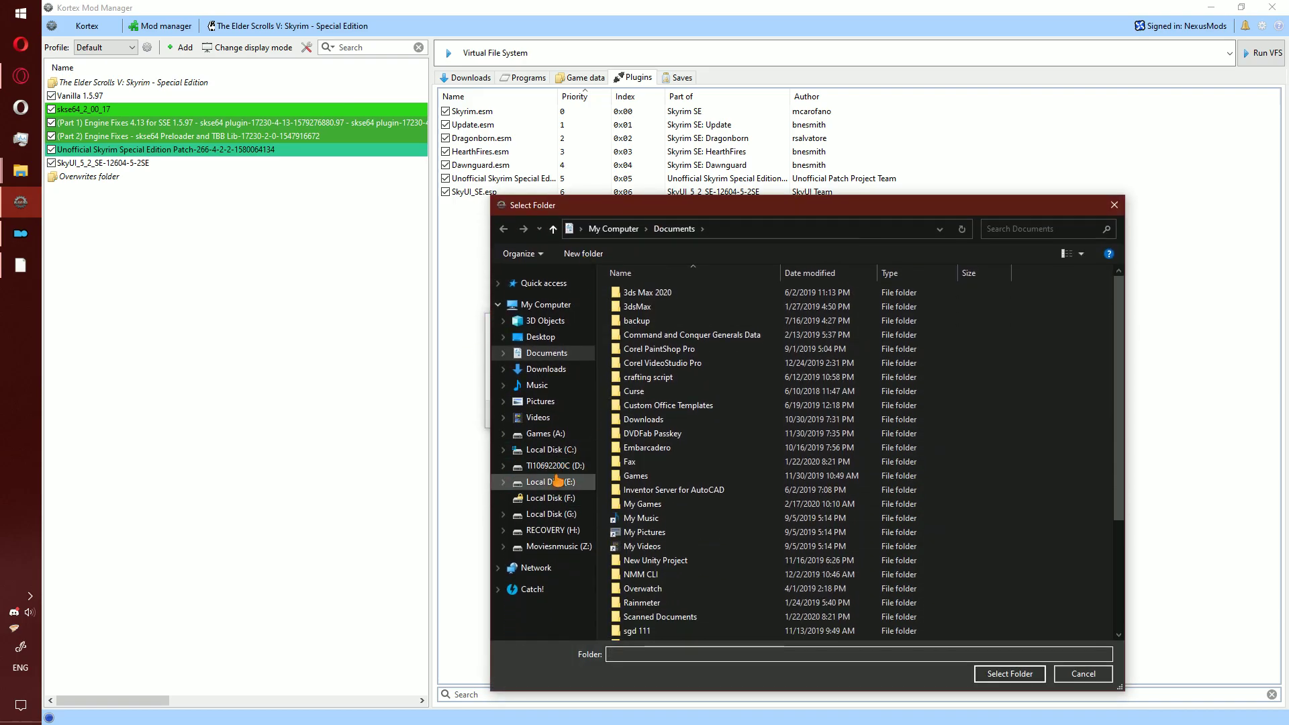
{"action": "left_click", "coordinate": [552, 481]}
{"action": "left_click", "coordinate": [558, 468]}
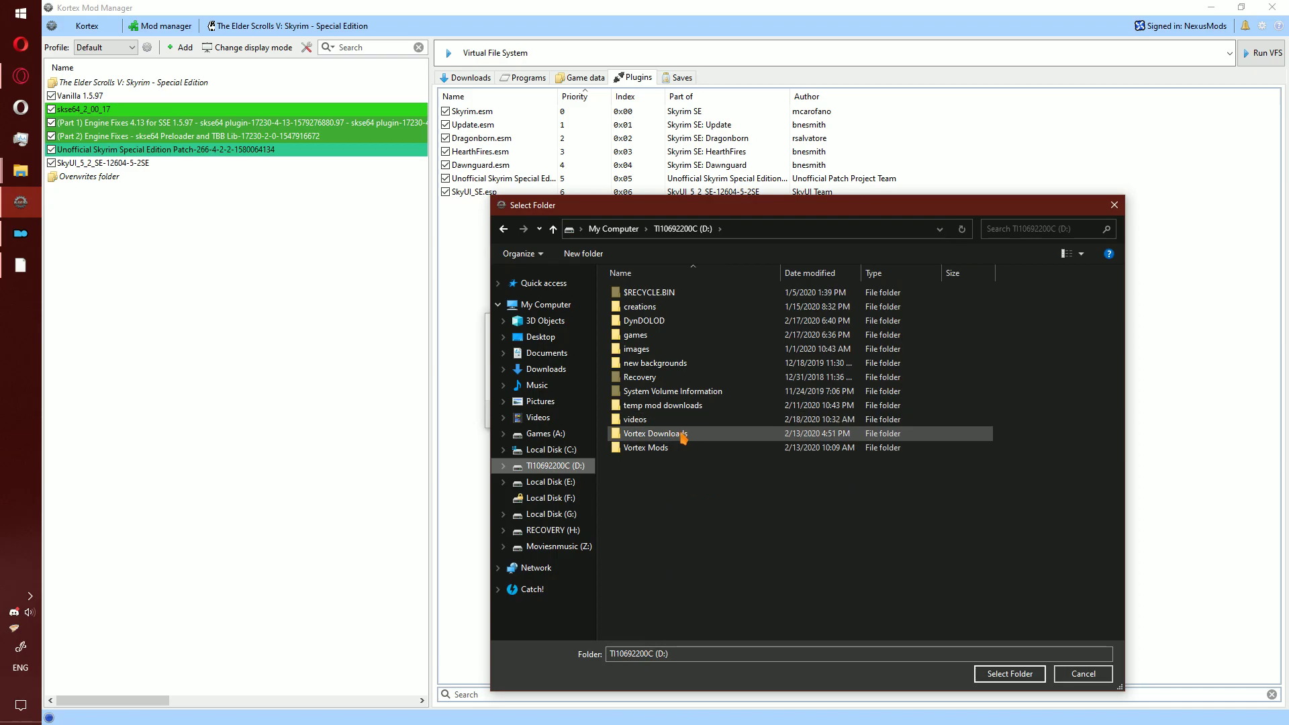
{"action": "double_click", "coordinate": [684, 430]}
{"action": "double_click", "coordinate": [641, 307]}
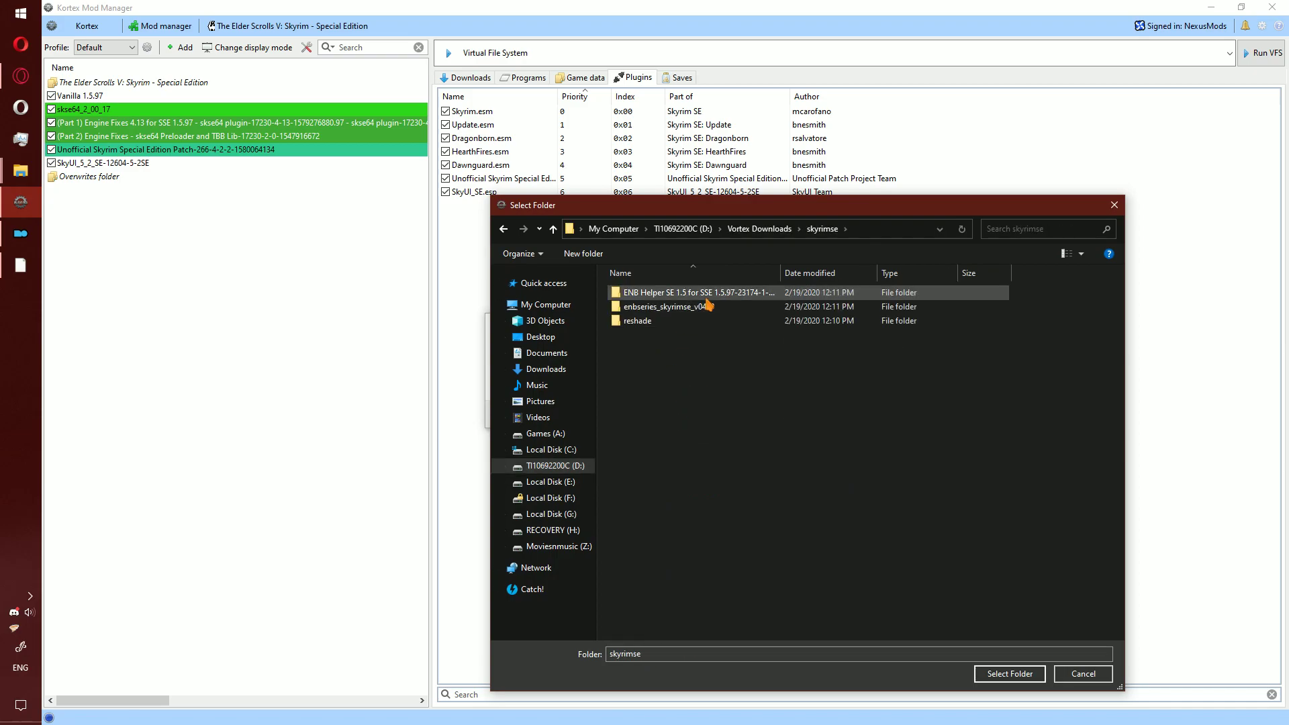
{"action": "left_click", "coordinate": [700, 323]}
{"action": "left_click", "coordinate": [1008, 676]}
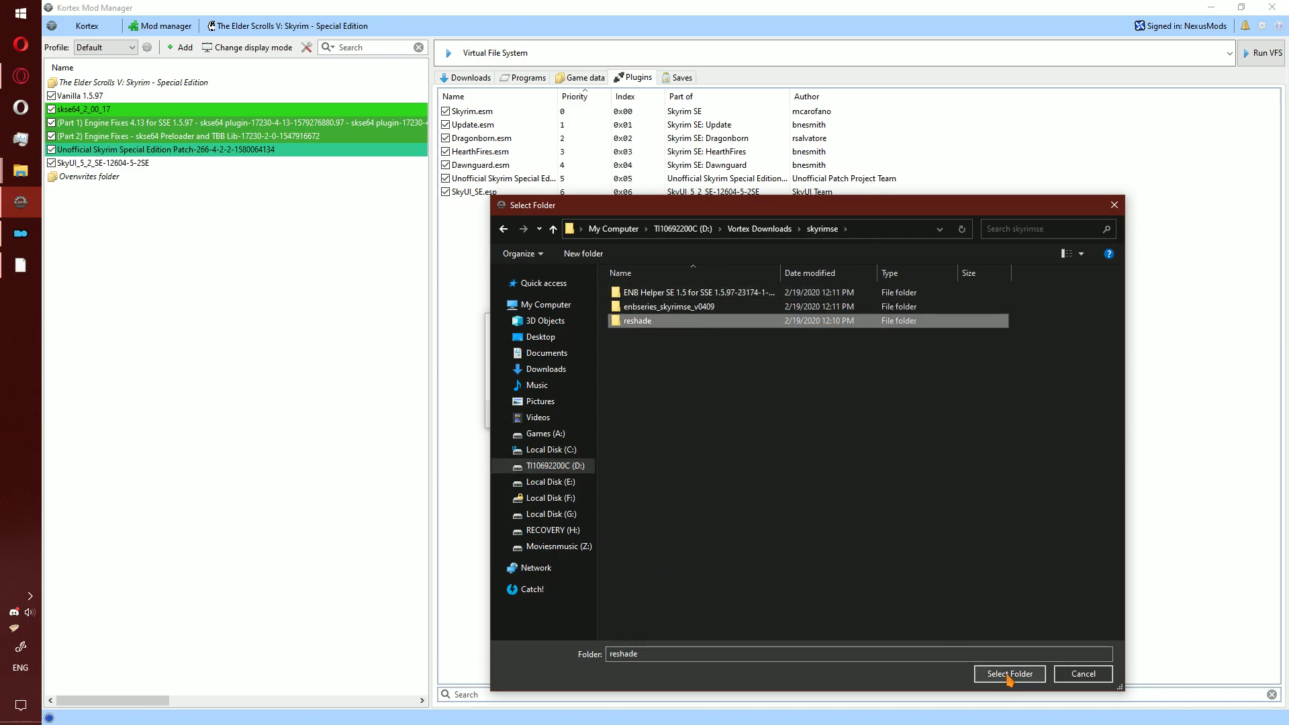
{"action": "left_click", "coordinate": [757, 425]}
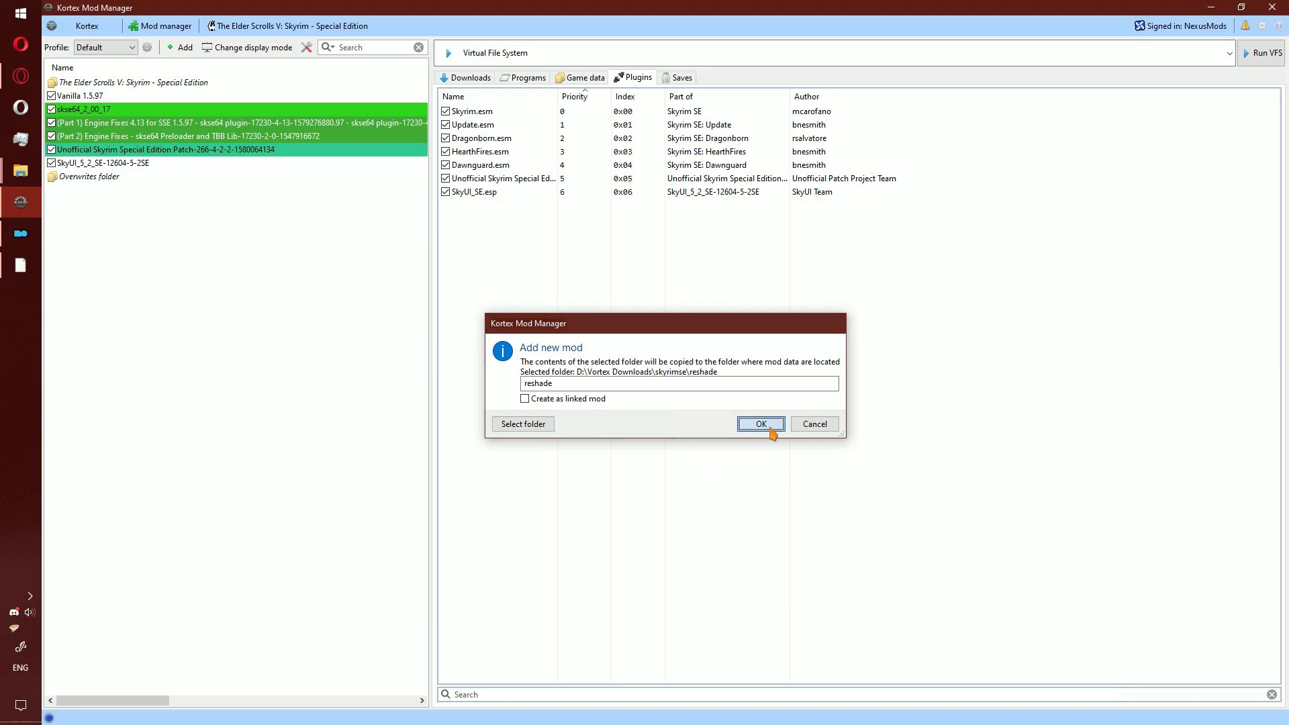
Add another new mod from the enbseries_skyrimse_v0409 folder in skyrimse.
{"action": "left_click", "coordinate": [185, 47]}
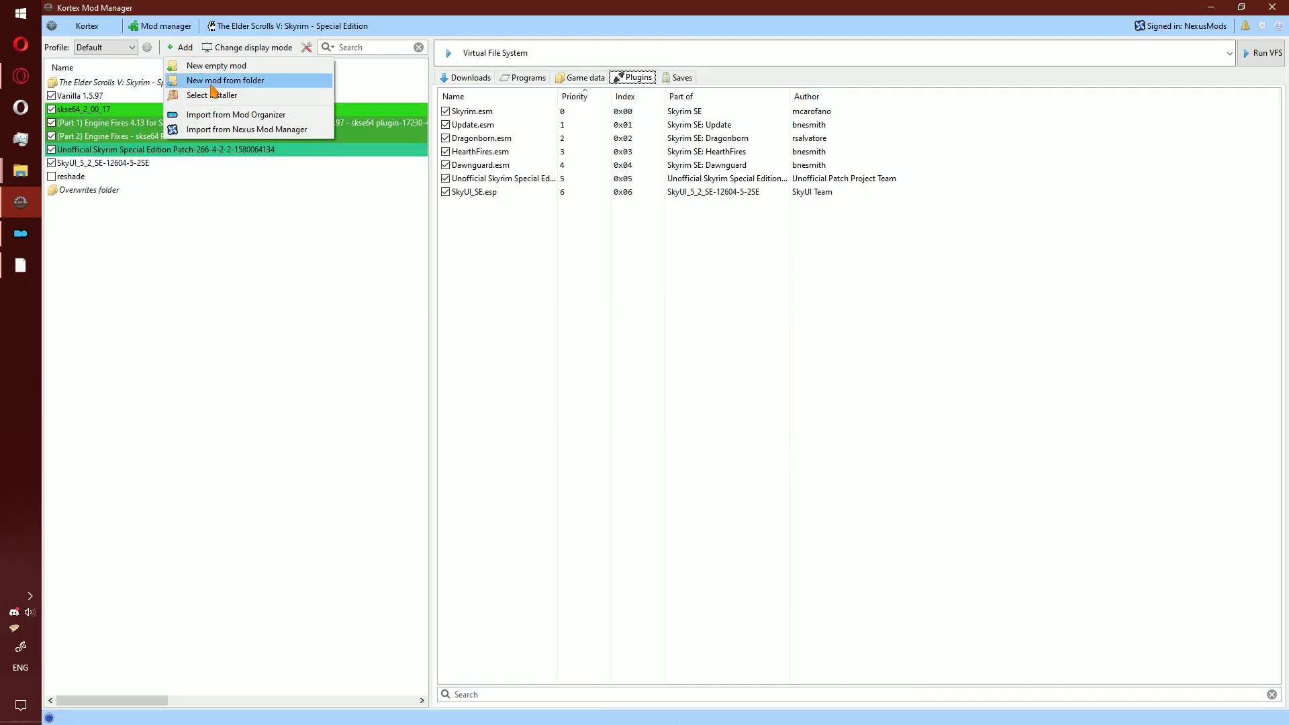
{"action": "left_click", "coordinate": [233, 85]}
{"action": "left_click", "coordinate": [525, 412]}
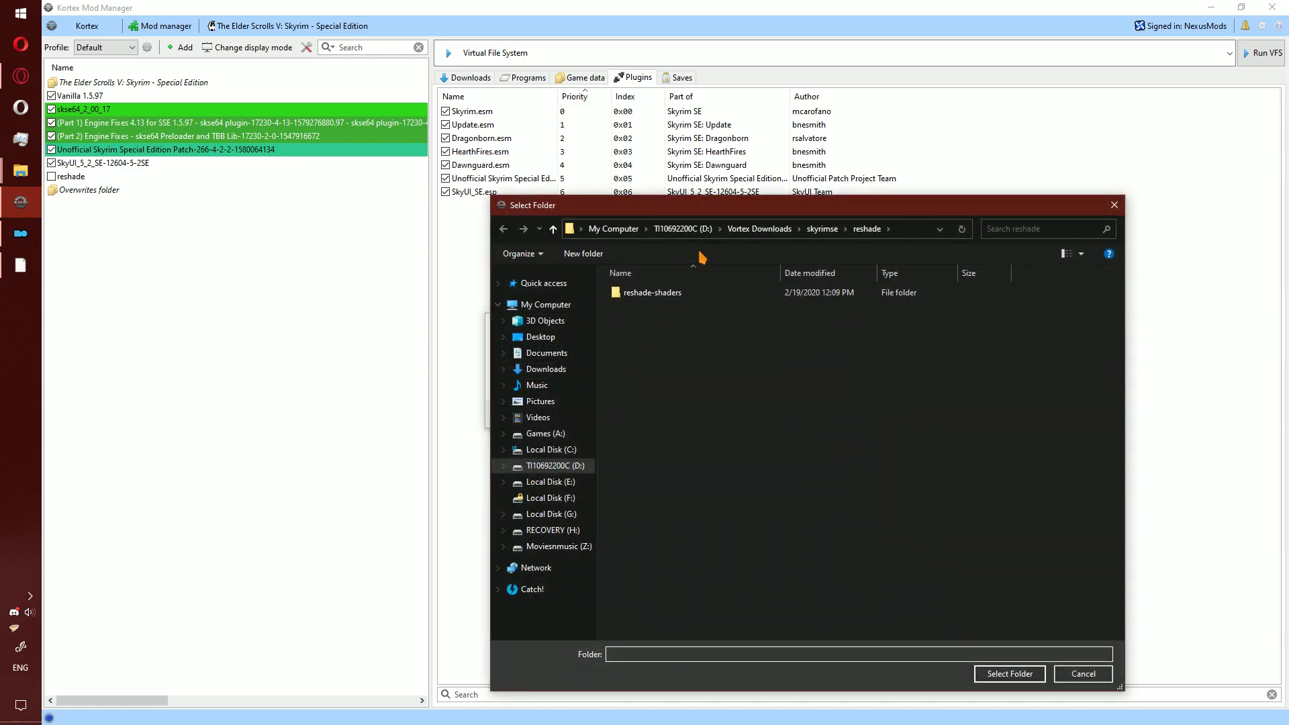
{"action": "left_click", "coordinate": [811, 226]}
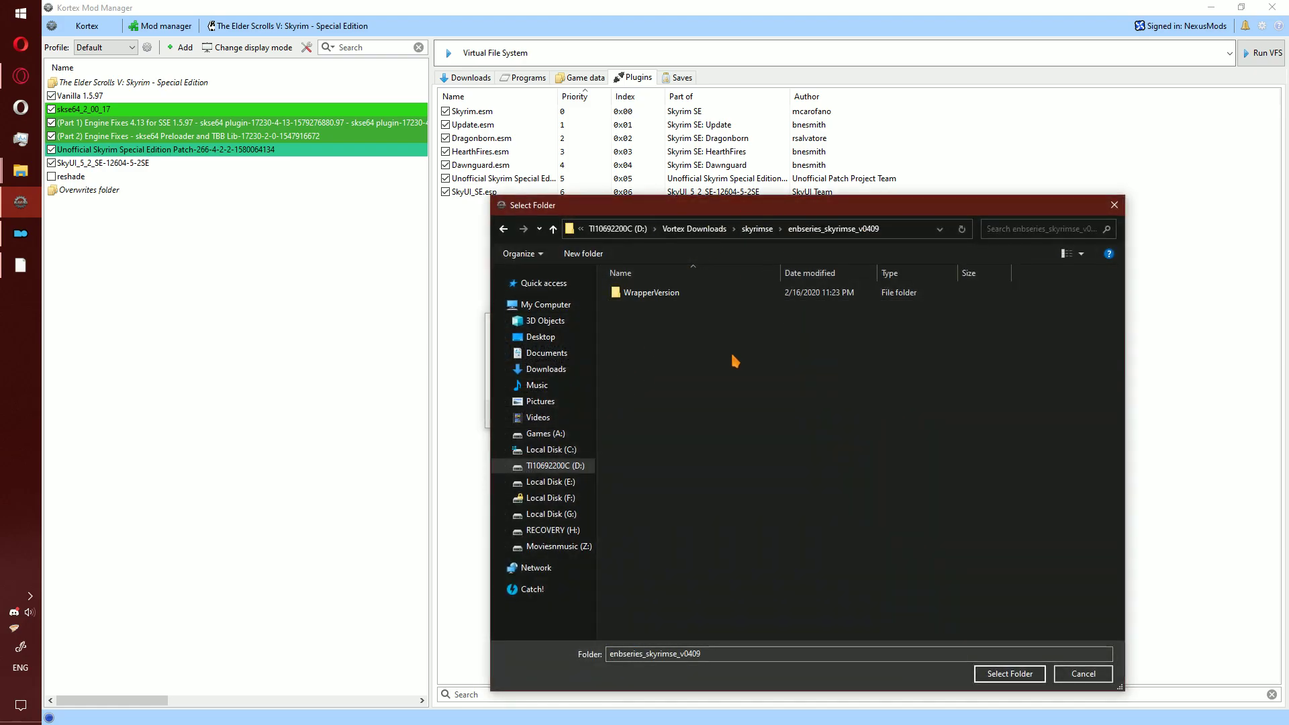
{"action": "left_click", "coordinate": [1004, 676]}
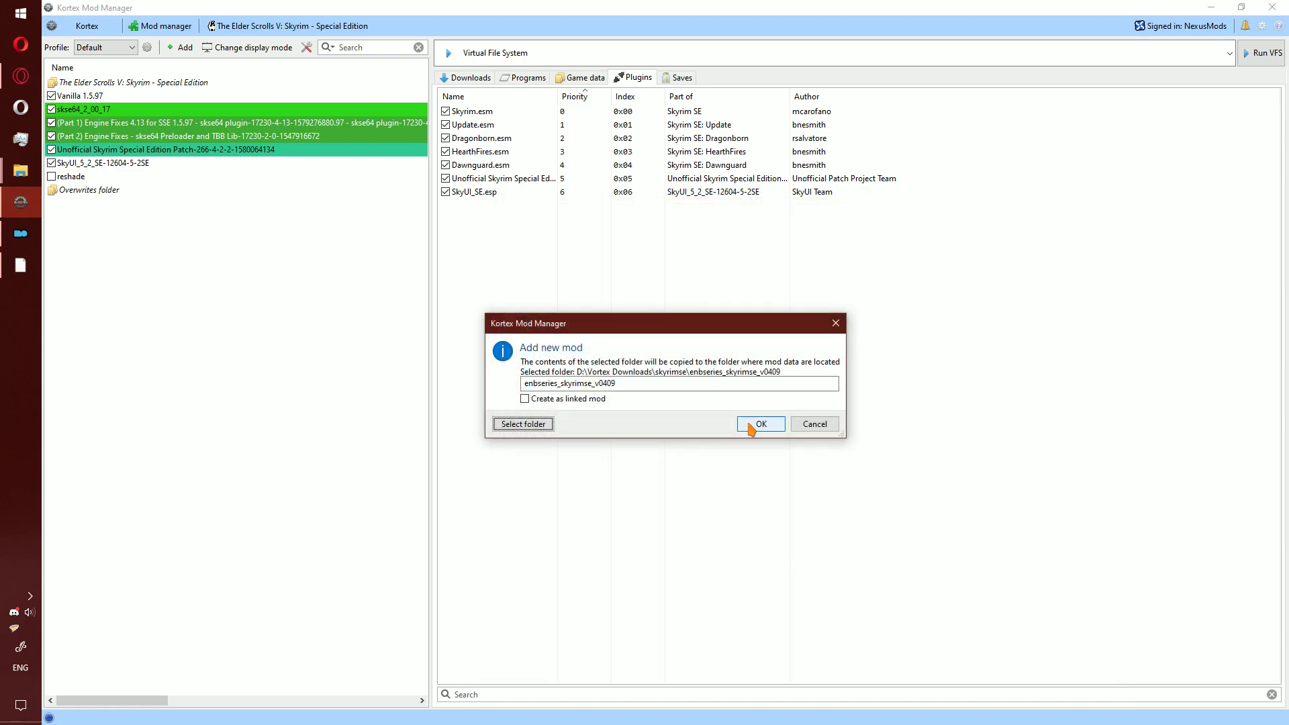
{"action": "left_click", "coordinate": [761, 425]}
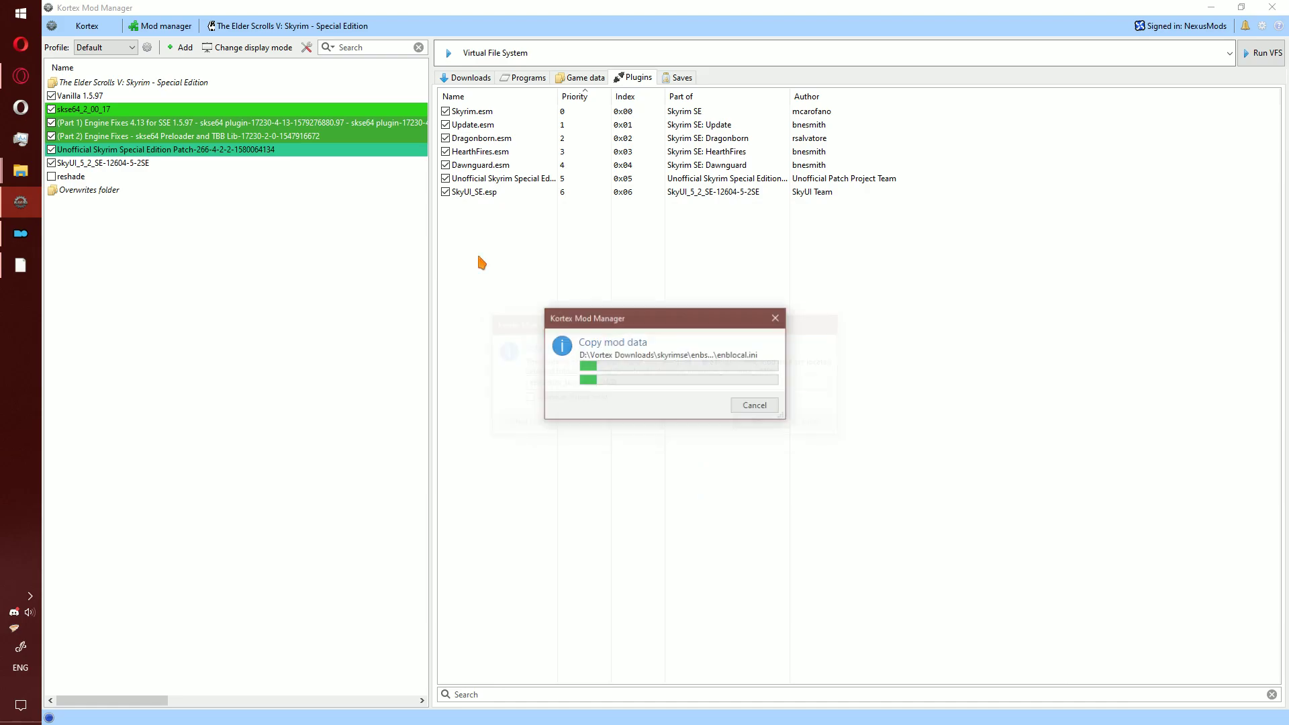
Add a new mod from the extracted ENB Helper SE 1.5 for SSE 1.5.97 folder in skyrimse.
{"action": "left_click", "coordinate": [182, 47]}
{"action": "left_click", "coordinate": [185, 81]}
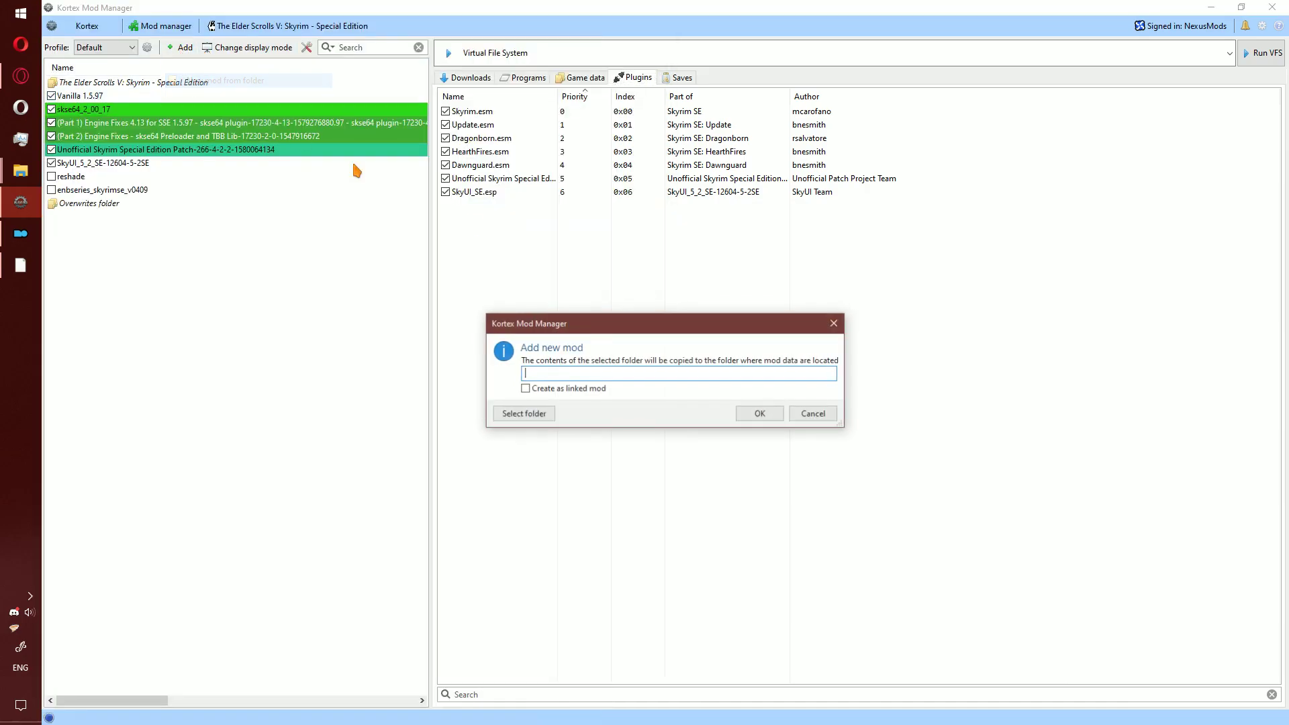
{"action": "left_click", "coordinate": [522, 416]}
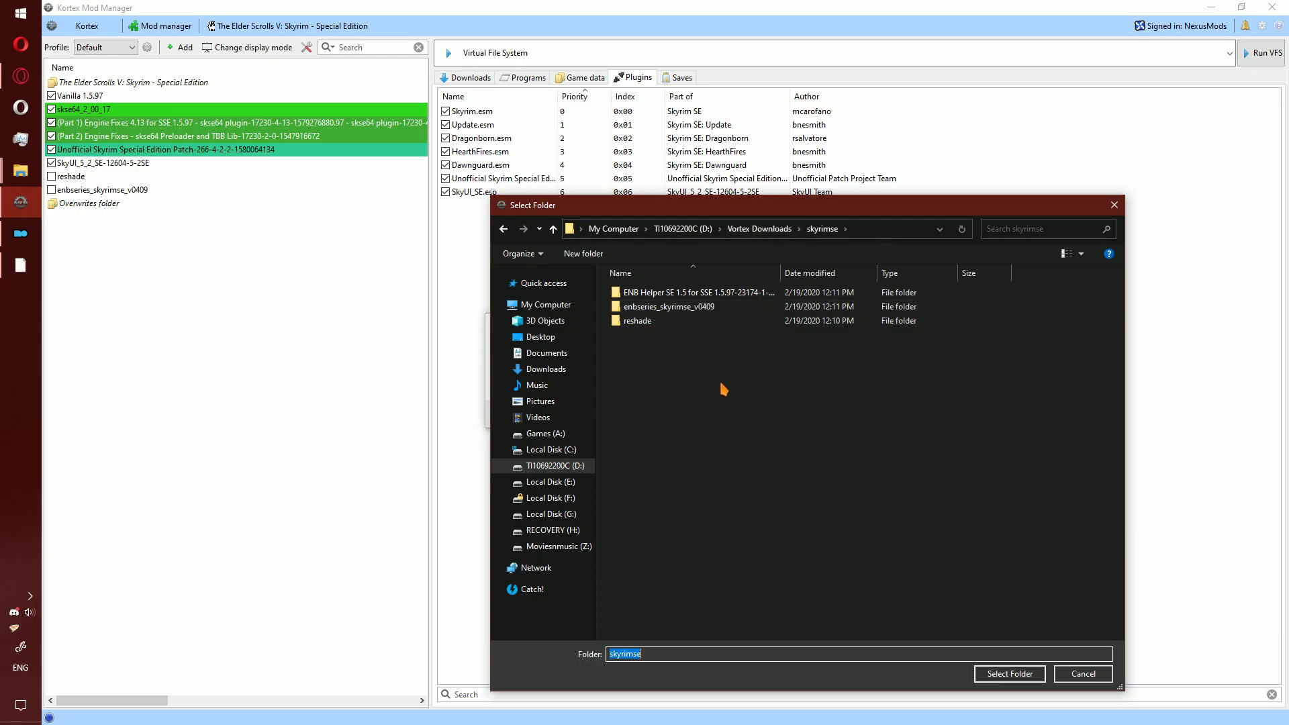
{"action": "double_click", "coordinate": [671, 293]}
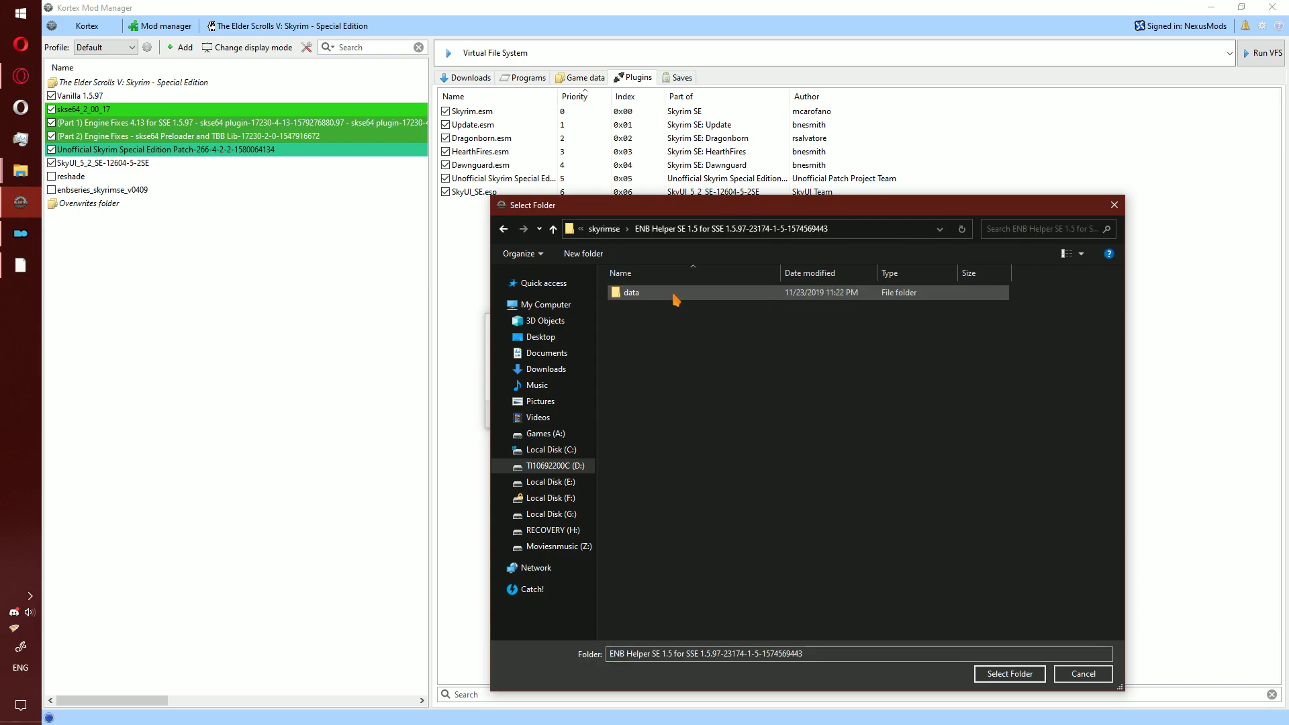
{"action": "left_click", "coordinate": [1009, 674]}
{"action": "left_click", "coordinate": [796, 424]}
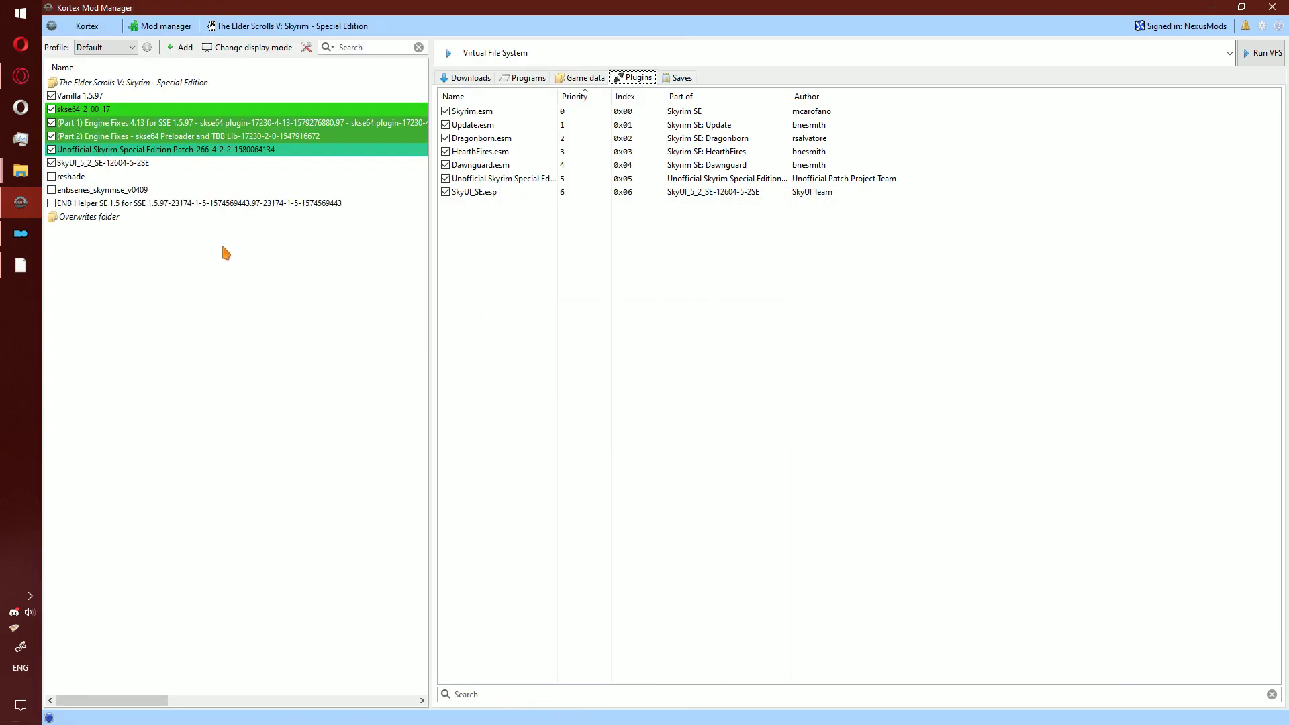
{"action": "left_click", "coordinate": [149, 190]}
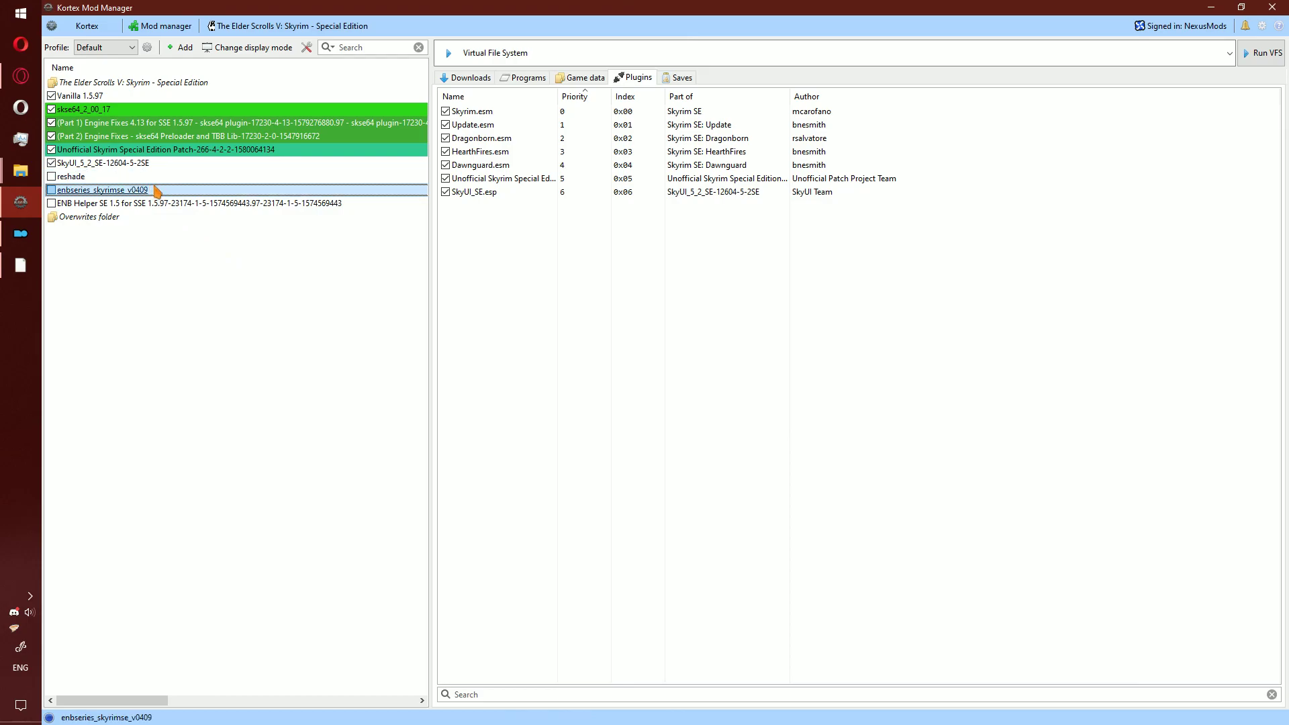
{"action": "right_click", "coordinate": [156, 192]}
{"action": "left_click", "coordinate": [252, 326]}
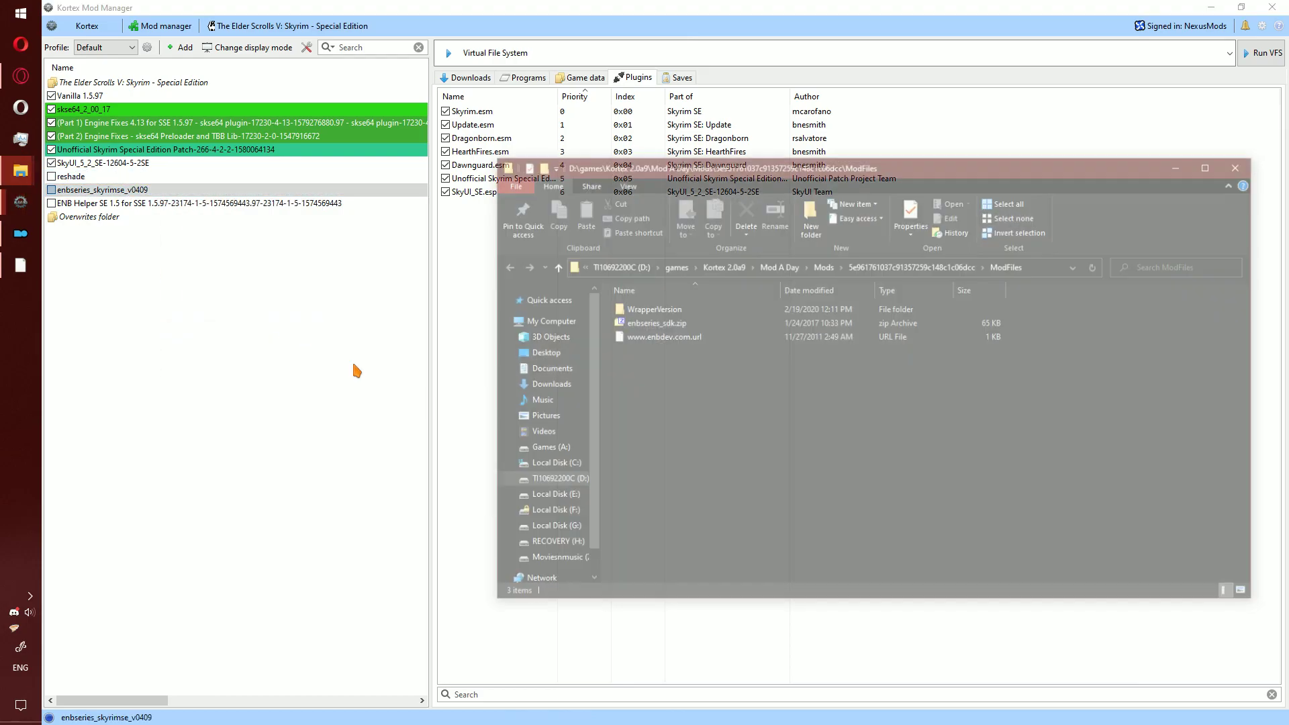
{"action": "left_click", "coordinate": [672, 322]}
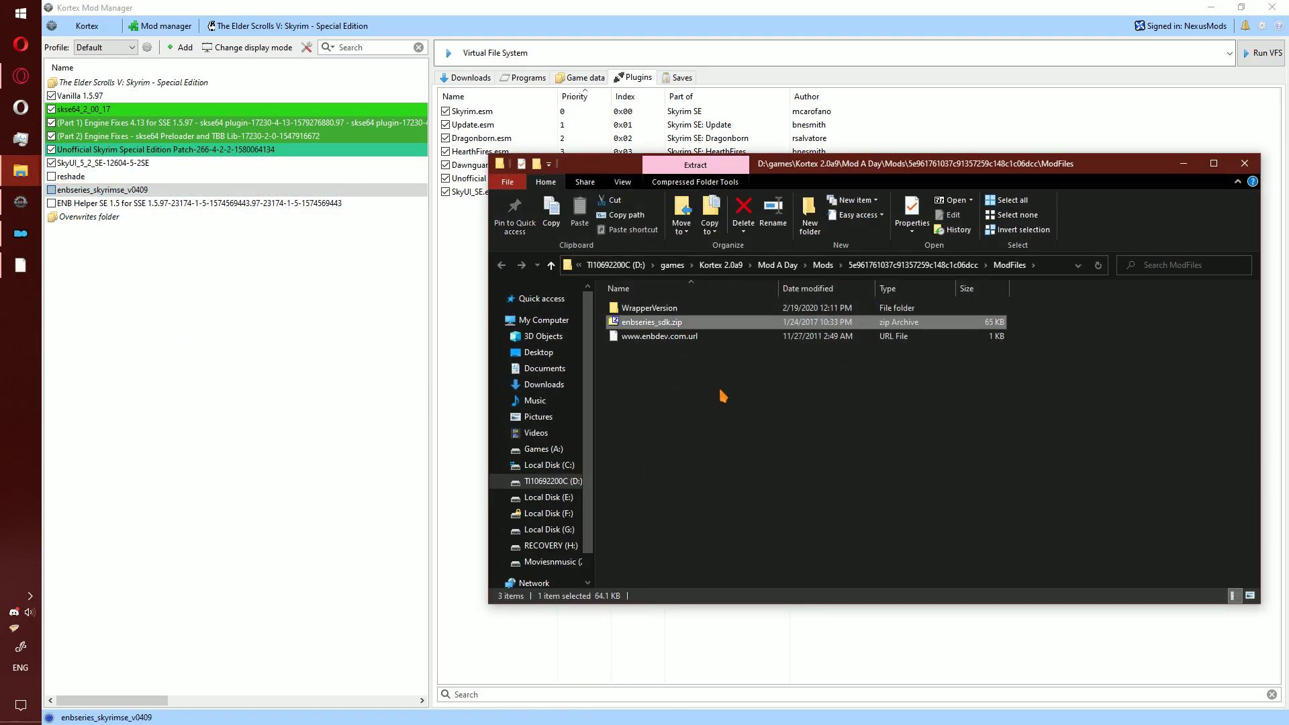
{"action": "left_click", "coordinate": [654, 336], "text": "shift"}
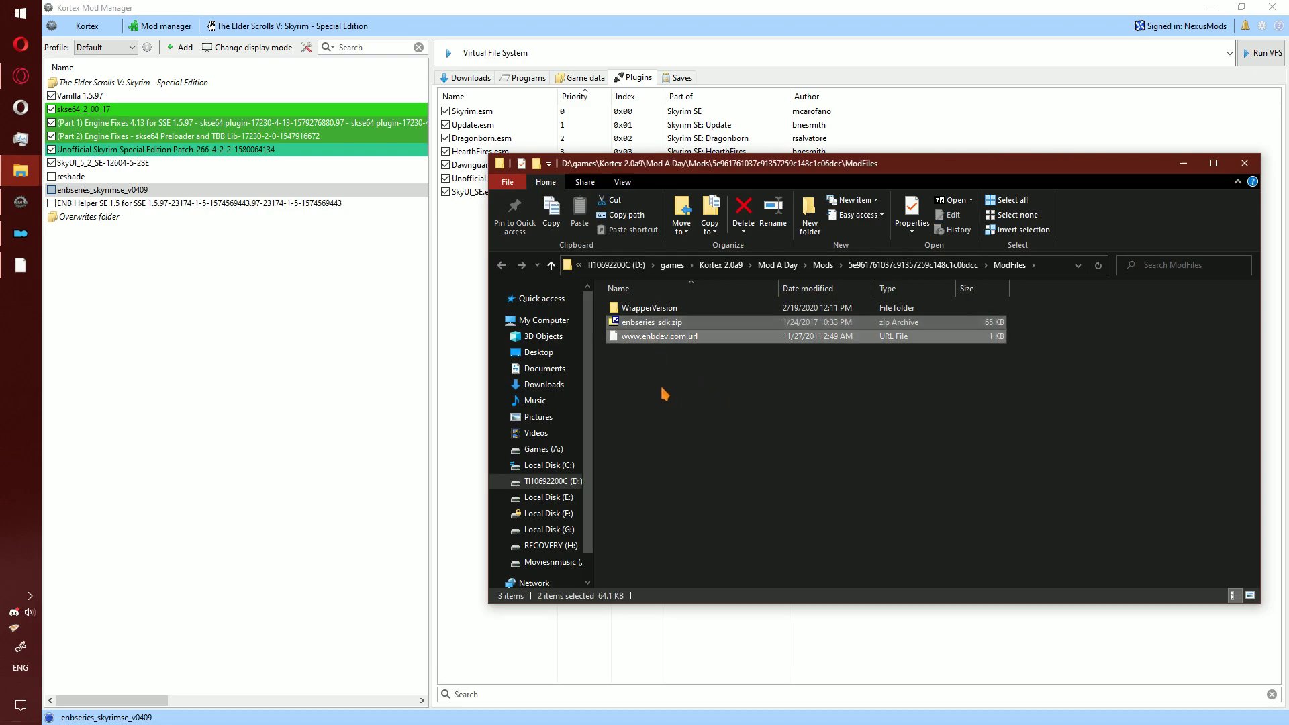
{"action": "key", "text": "Delete"}
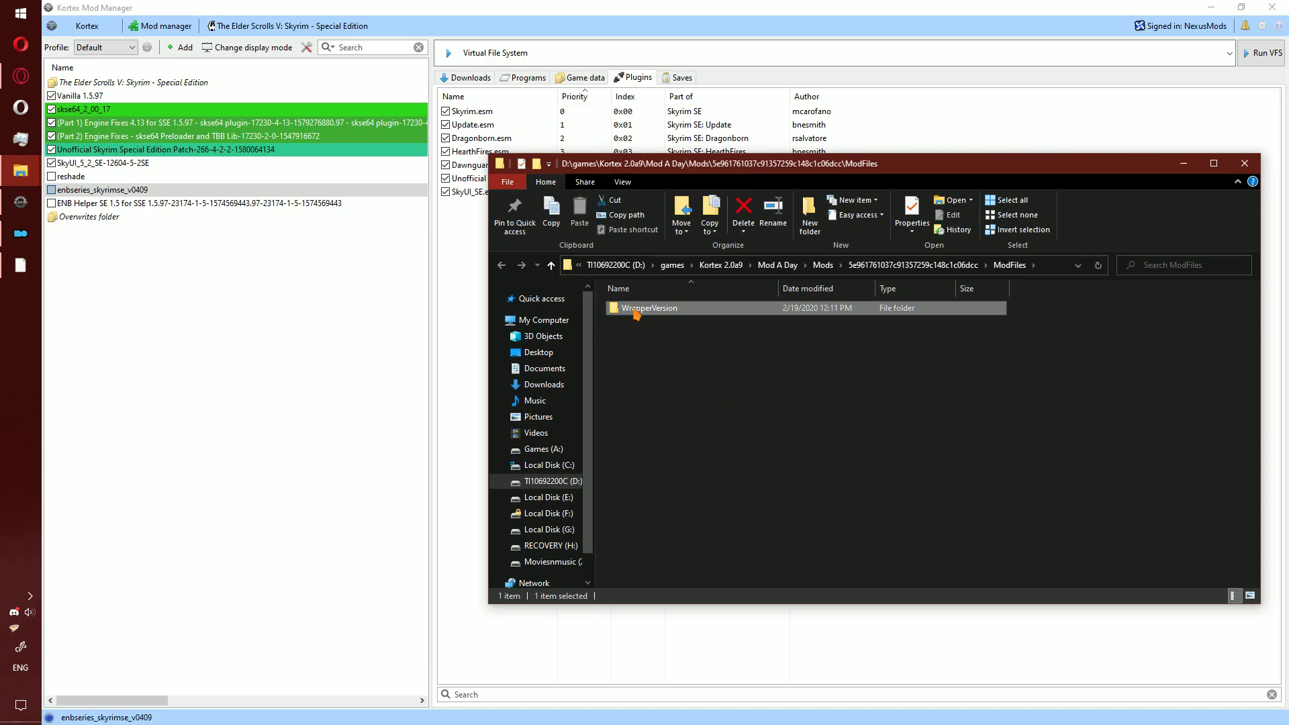
Move the enbseries folder, d3d11.dll and d3dcompiler_46e.dll from WrapperVersion up into the mod's ModFiles folder.
{"action": "double_click", "coordinate": [635, 310]}
{"action": "left_click", "coordinate": [736, 378]}
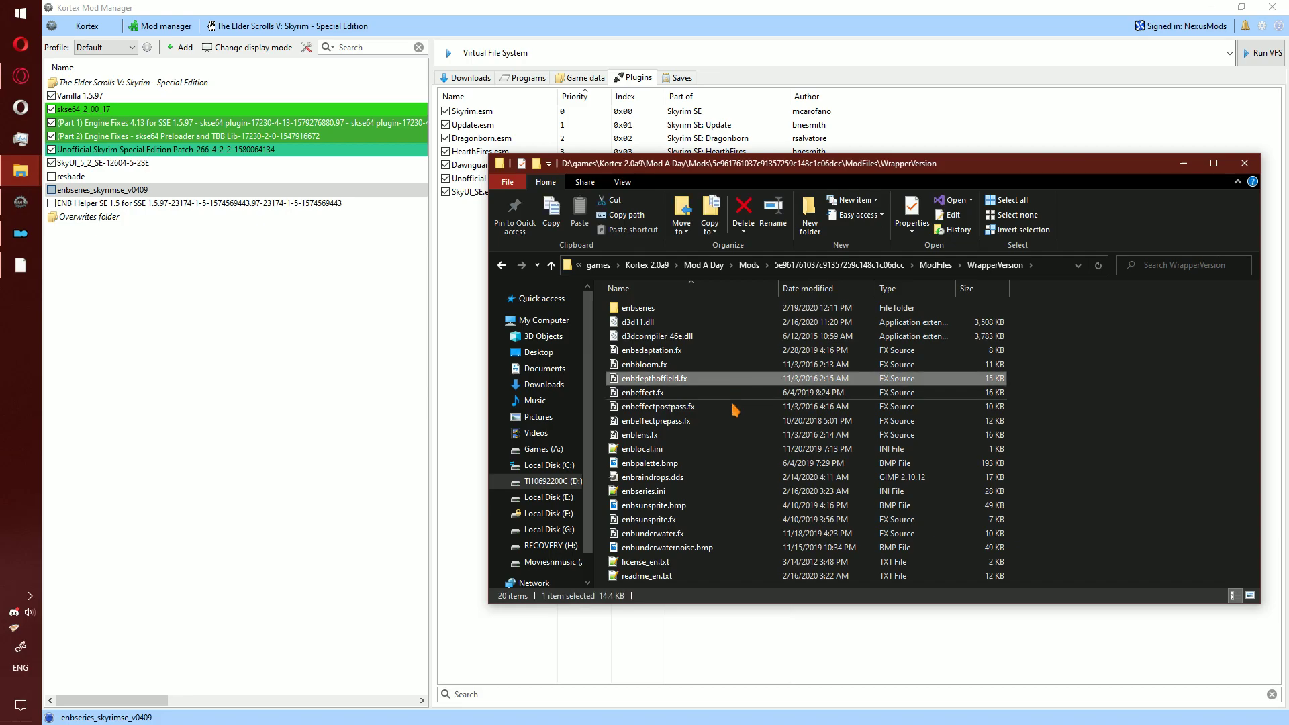
{"action": "left_click", "coordinate": [708, 309]}
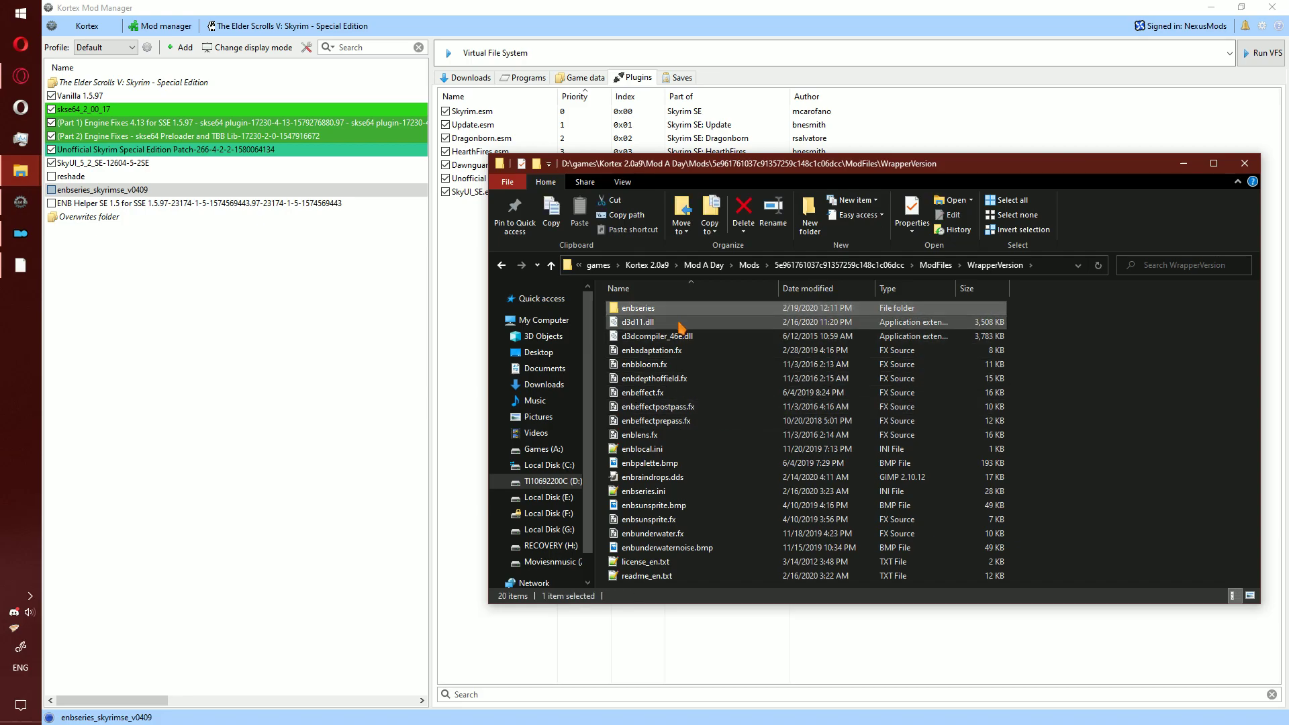
{"action": "left_click", "coordinate": [698, 336], "text": "shift"}
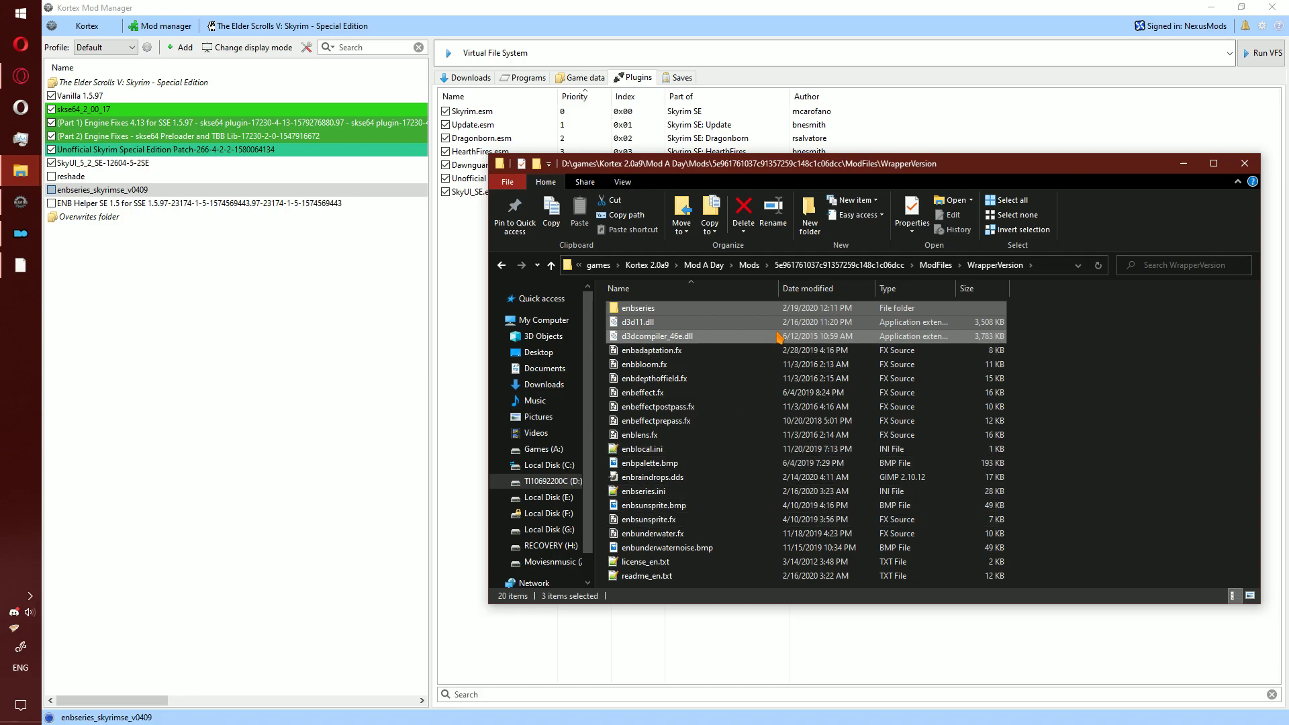
{"action": "left_click_drag", "start_coordinate": [779, 336], "coordinate": [933, 263]}
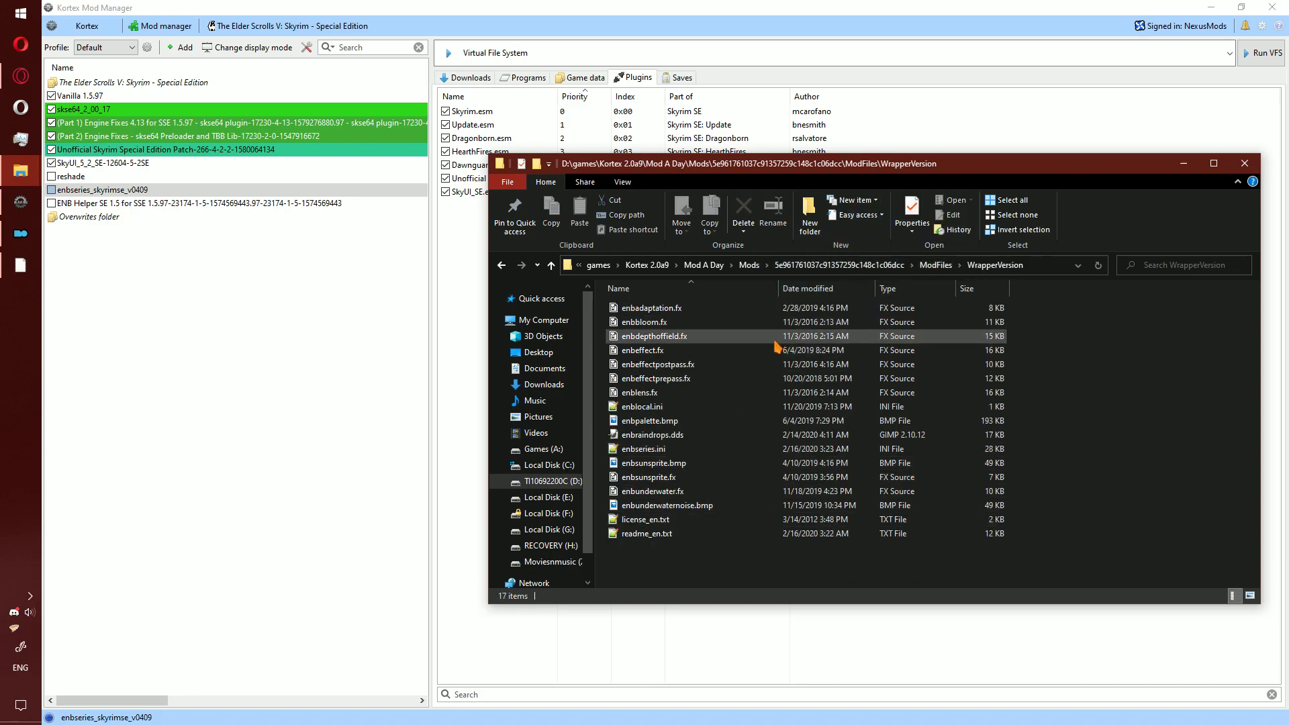
Delete all remaining files in WrapperVersion, then close the folder window and select the ENB Helper mod in Kortex.
{"action": "key", "text": "ctrl+a"}
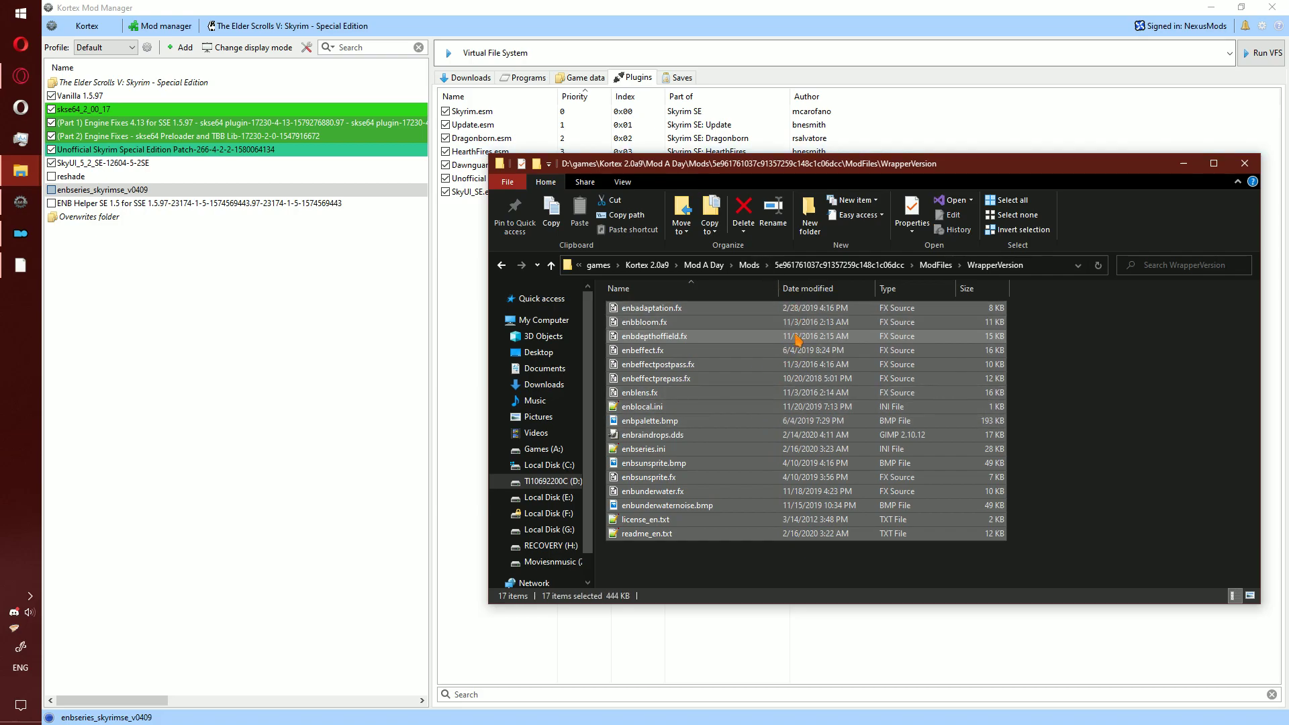
{"action": "key", "text": "Delete"}
{"action": "left_click", "coordinate": [949, 266]}
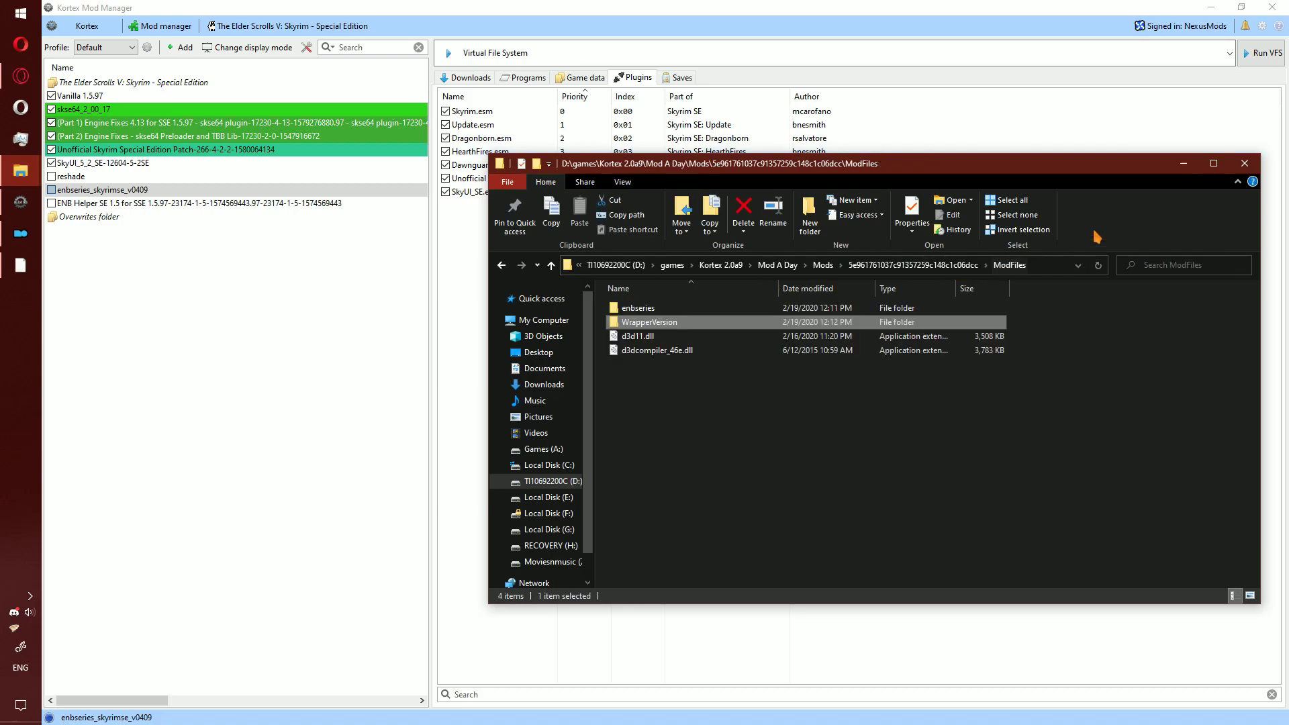
{"action": "left_click", "coordinate": [1246, 163]}
{"action": "left_click", "coordinate": [135, 203]}
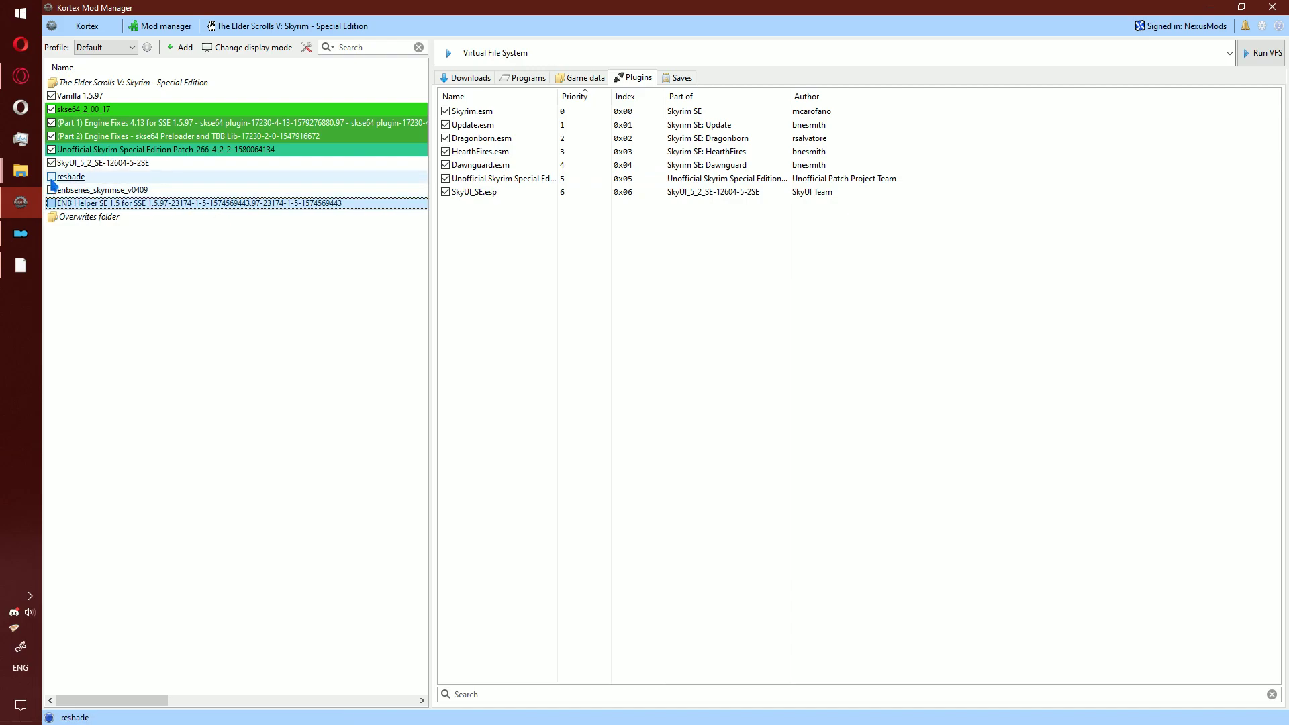
Switch to Mod Organizer, install the downloaded ENB Helper SE 1.5 for SSE 1.5.97 archive under its default name and enable it.
{"action": "left_click", "coordinate": [21, 233]}
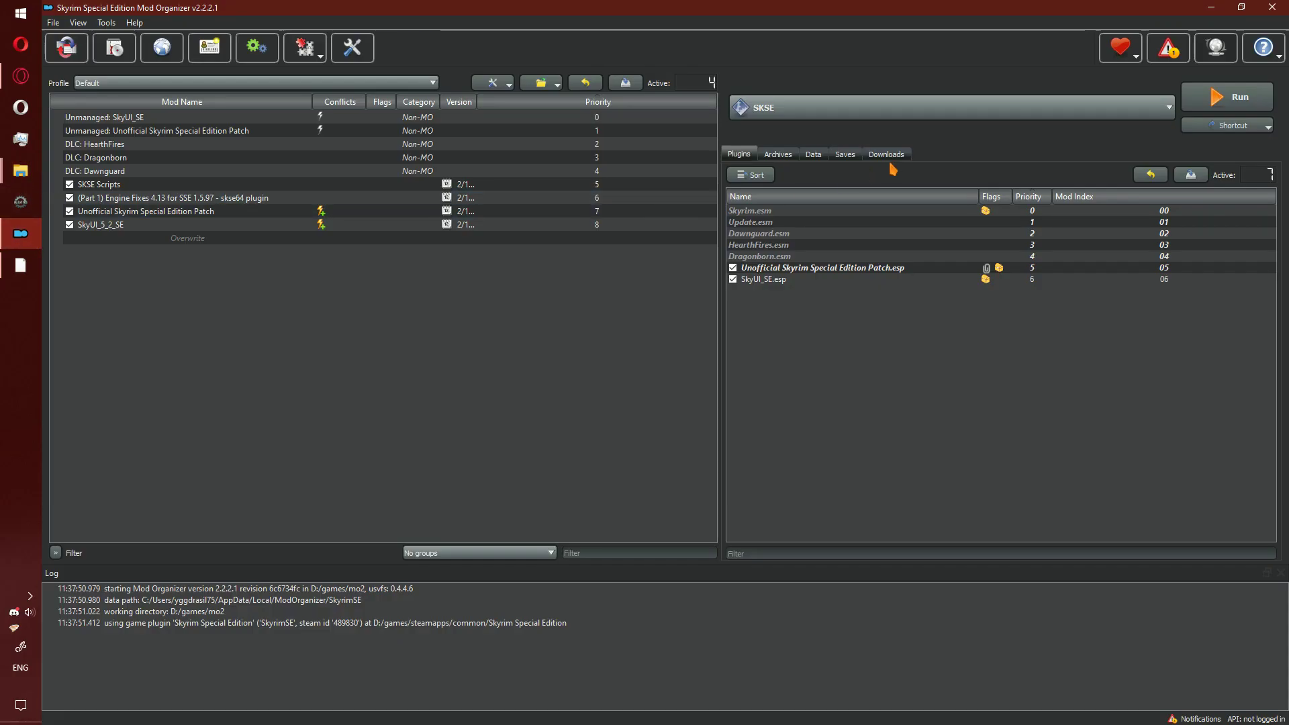
{"action": "left_click", "coordinate": [878, 158]}
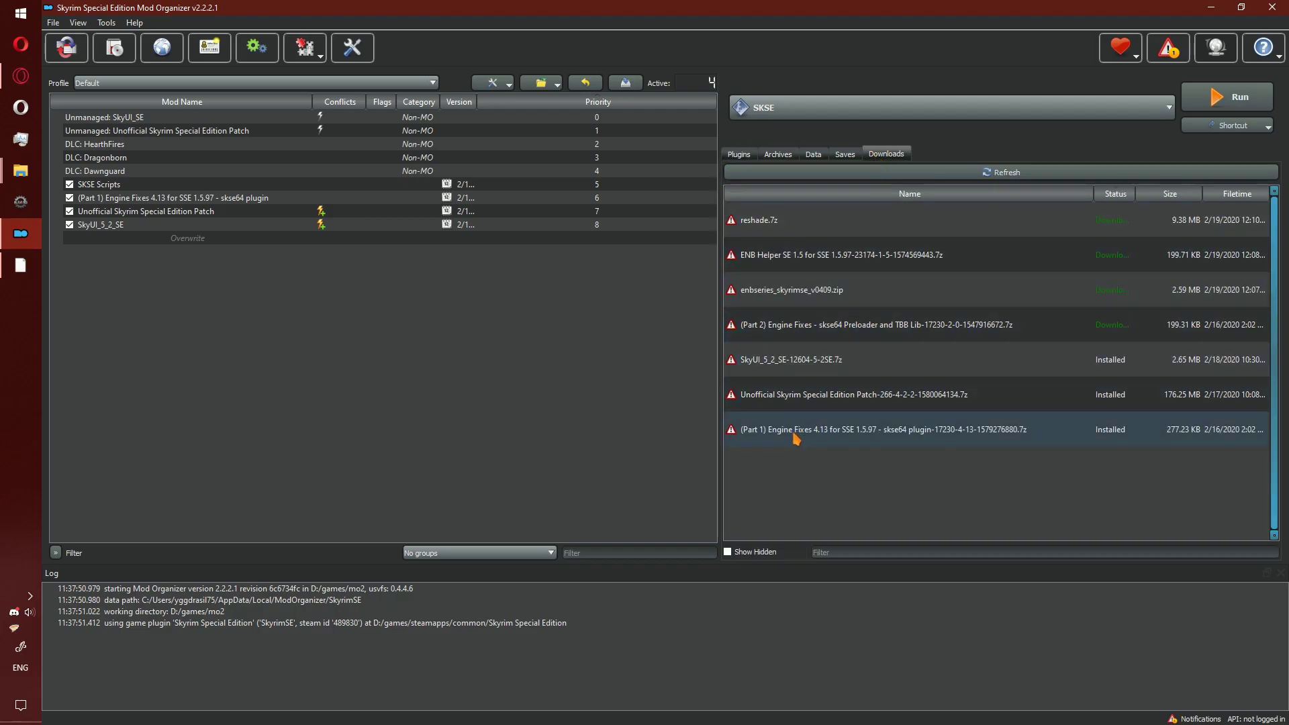
{"action": "double_click", "coordinate": [793, 254]}
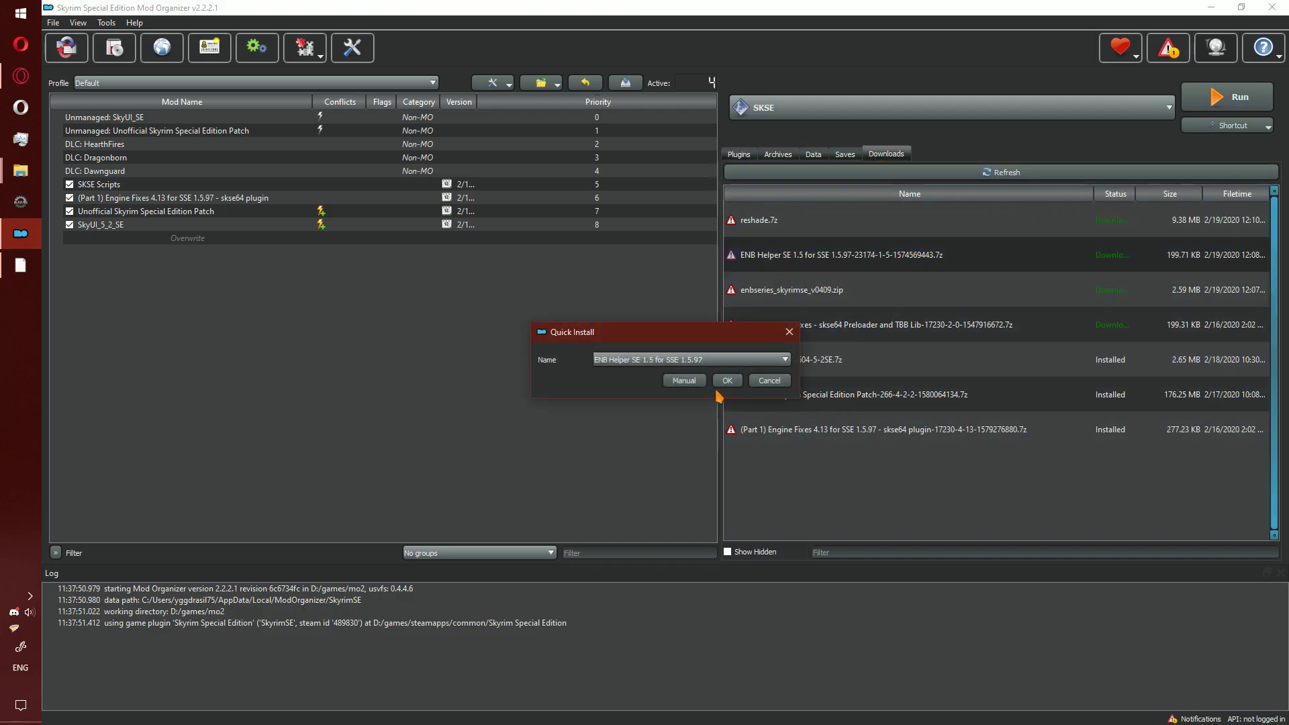
{"action": "left_click", "coordinate": [727, 380]}
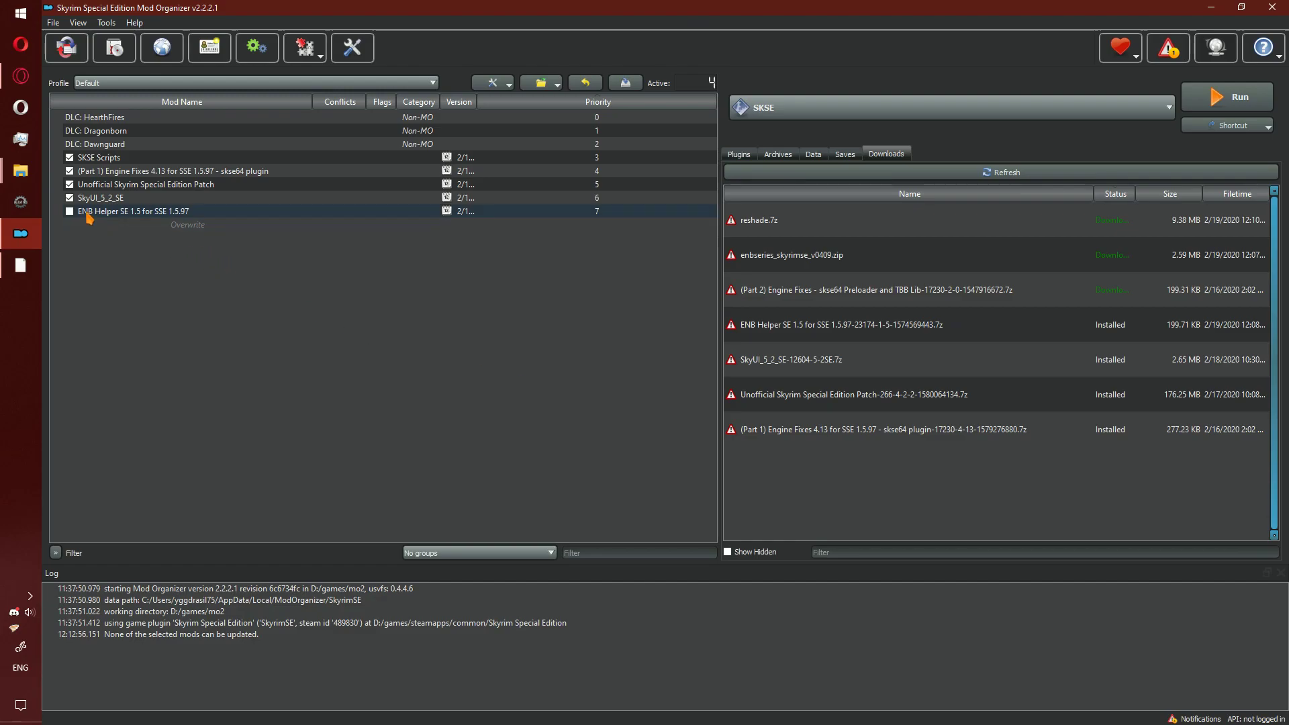
{"action": "left_click", "coordinate": [69, 212]}
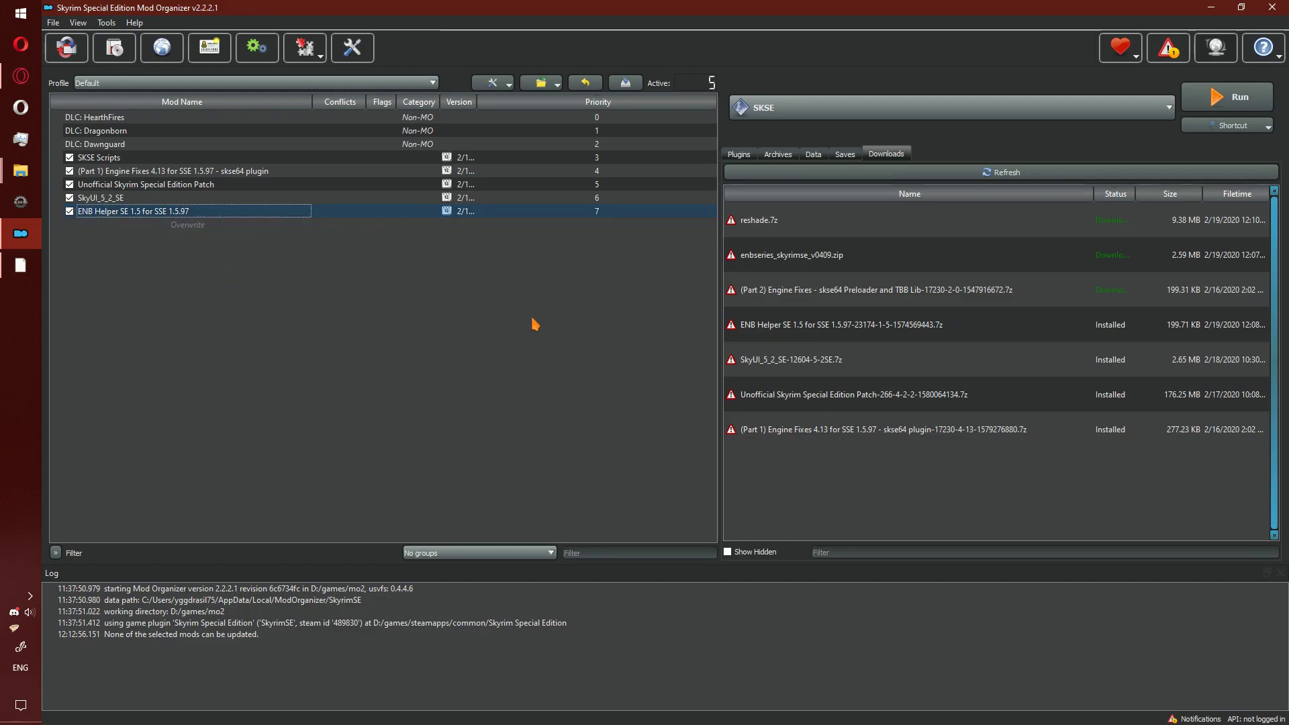
{"action": "left_click", "coordinate": [737, 156]}
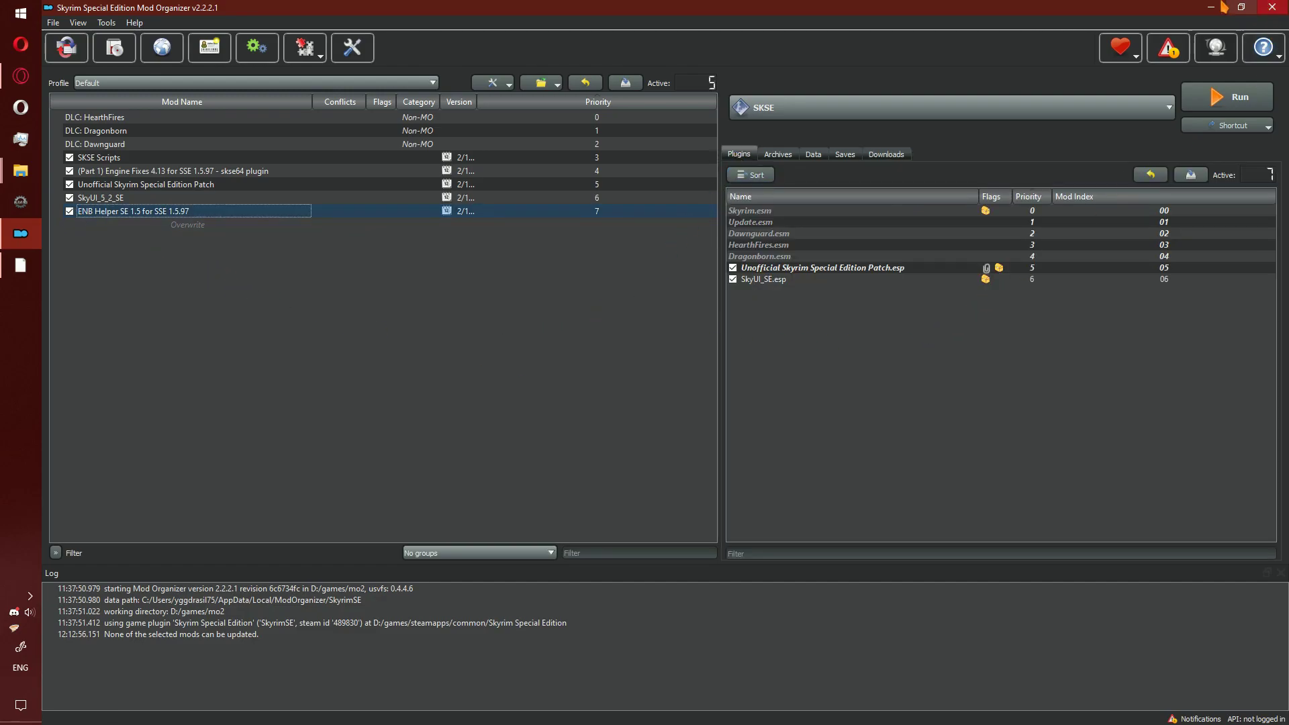
Switch to File Explorer and move enbseries, d3d11.dll and d3dcompiler_46e.dll from the downloaded ENBSeries WrapperVersion folder into the Skyrim Special Edition game folder.
{"action": "key", "text": "alt+Tab"}
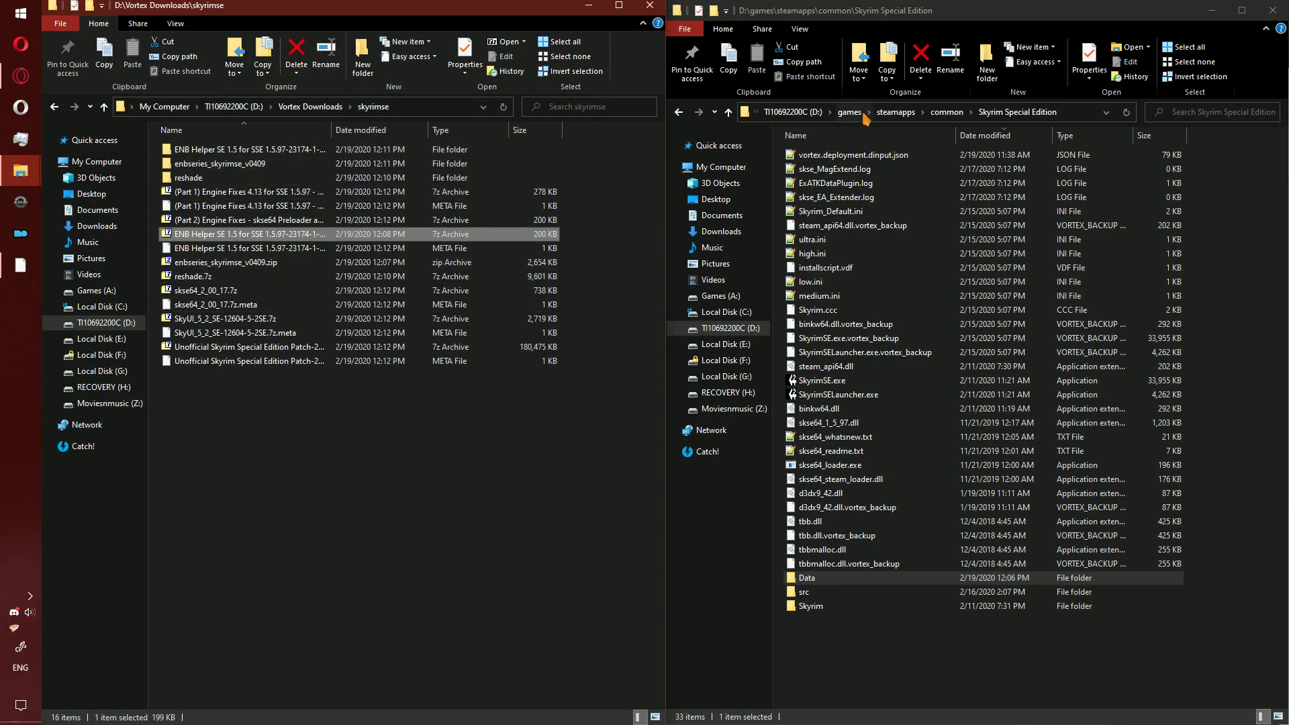
{"action": "double_click", "coordinate": [291, 166]}
{"action": "double_click", "coordinate": [276, 150]}
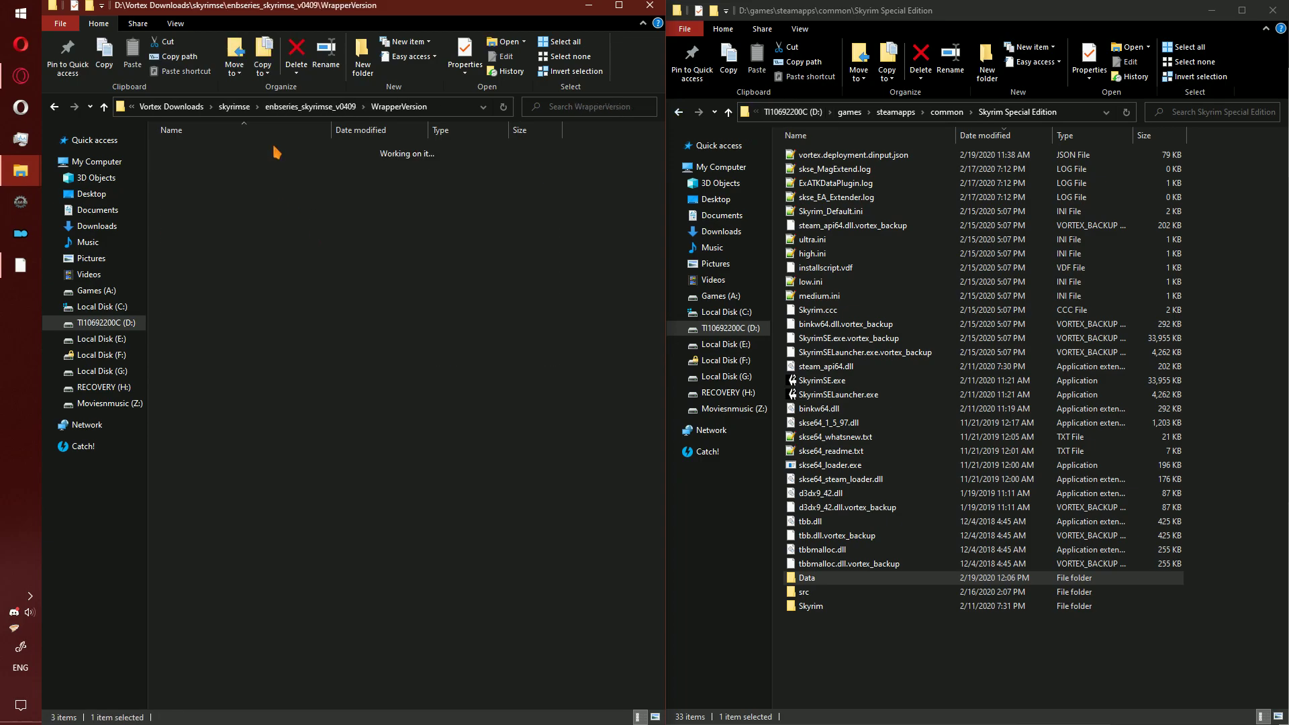
{"action": "left_click_drag", "start_coordinate": [409, 514], "coordinate": [276, 135]}
{"action": "left_click", "coordinate": [230, 177]}
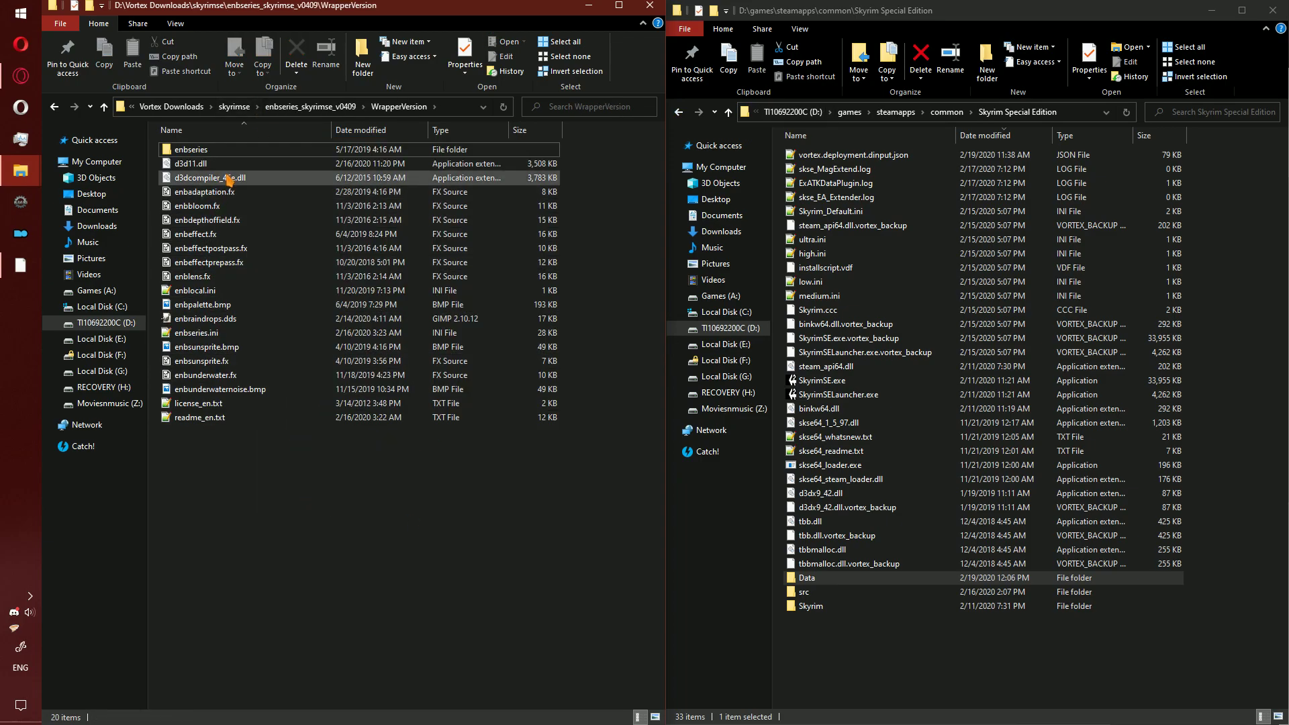
{"action": "left_click", "coordinate": [199, 149], "text": "shift"}
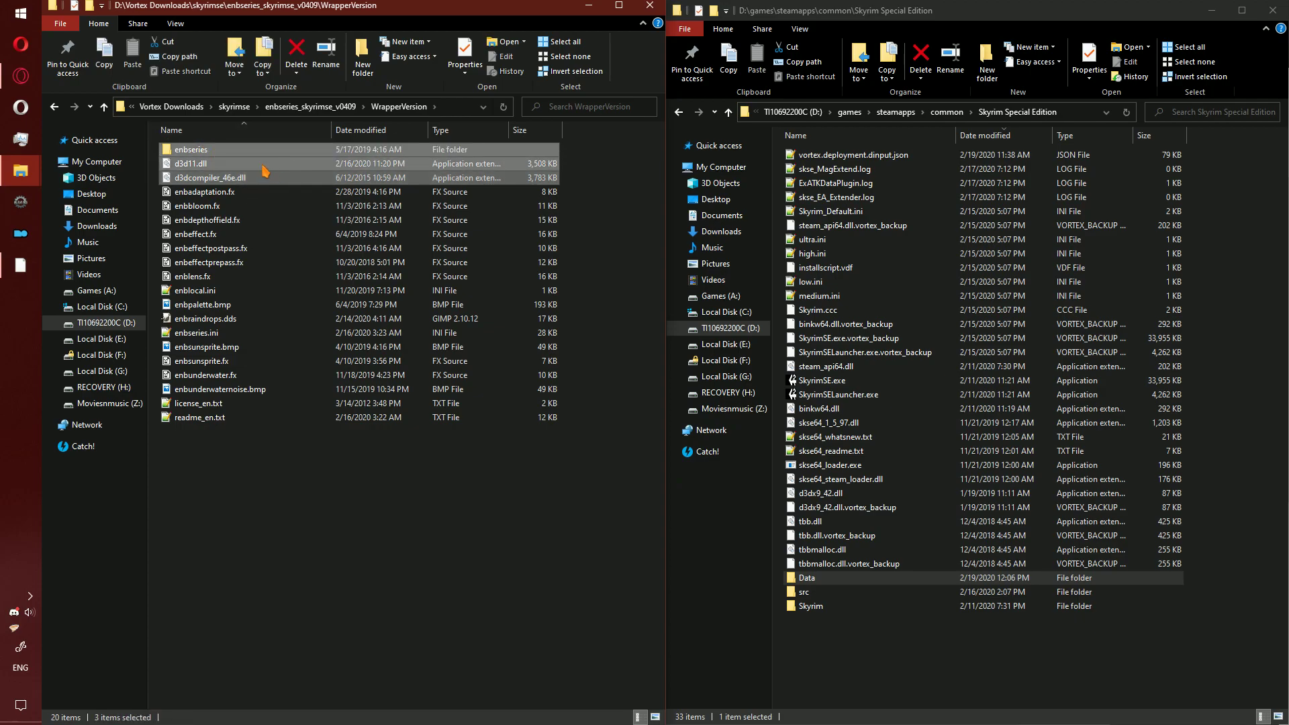
{"action": "left_click_drag", "start_coordinate": [261, 164], "coordinate": [917, 647]}
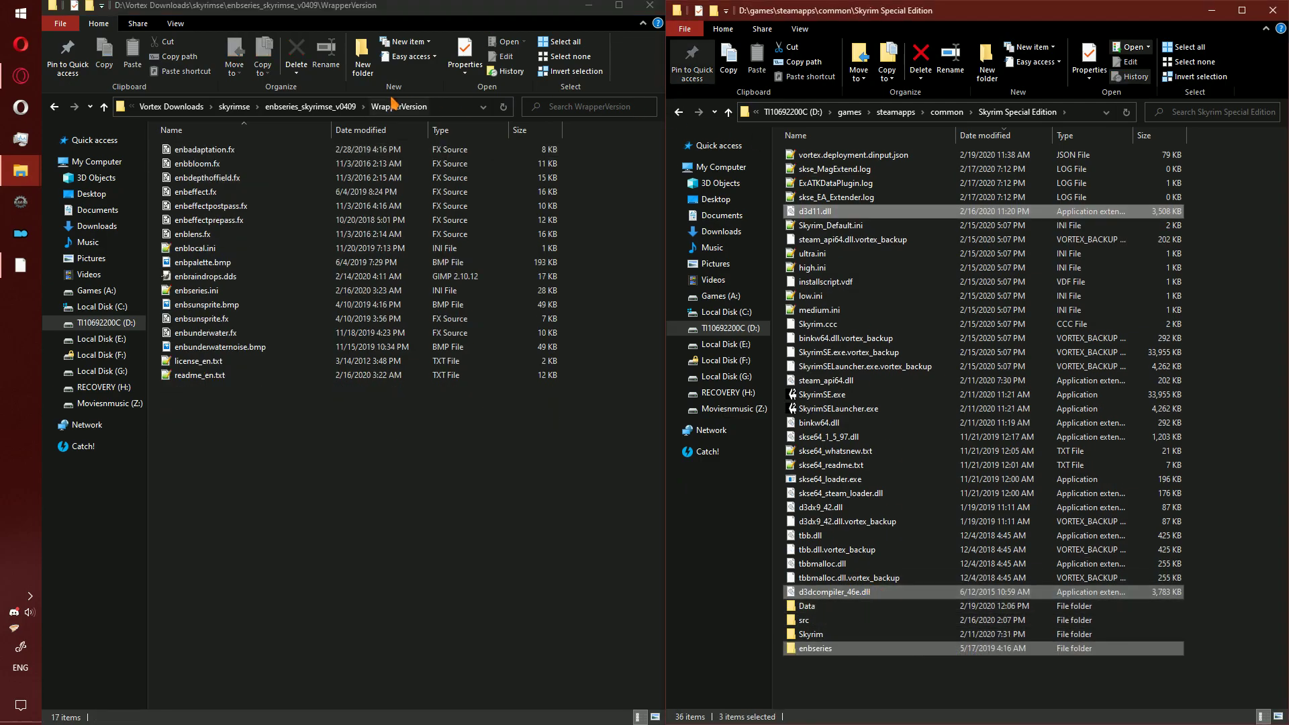
Move the entire contents of the downloaded reshade folder into the Skyrim Special Edition game folder.
{"action": "left_click", "coordinate": [311, 106]}
{"action": "left_click", "coordinate": [315, 106]}
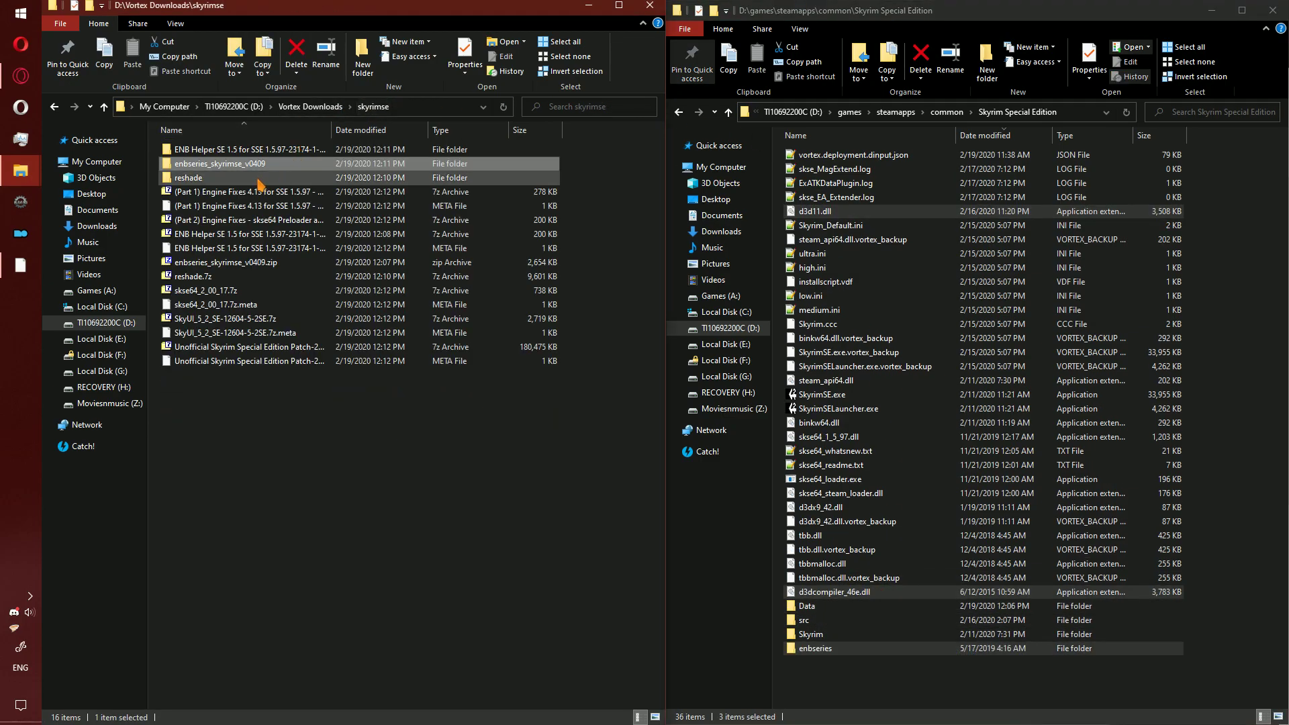
{"action": "double_click", "coordinate": [255, 178]}
{"action": "left_click_drag", "start_coordinate": [329, 308], "coordinate": [215, 142]}
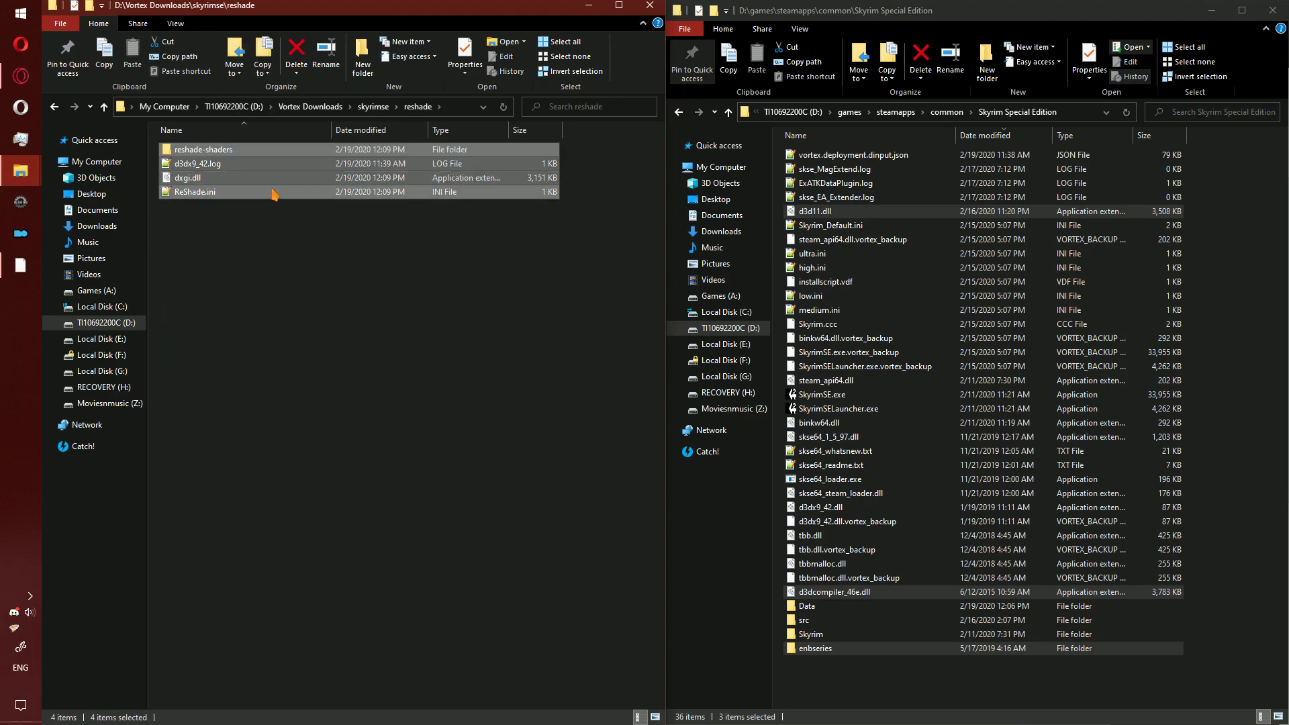
{"action": "left_click_drag", "start_coordinate": [259, 193], "coordinate": [885, 689]}
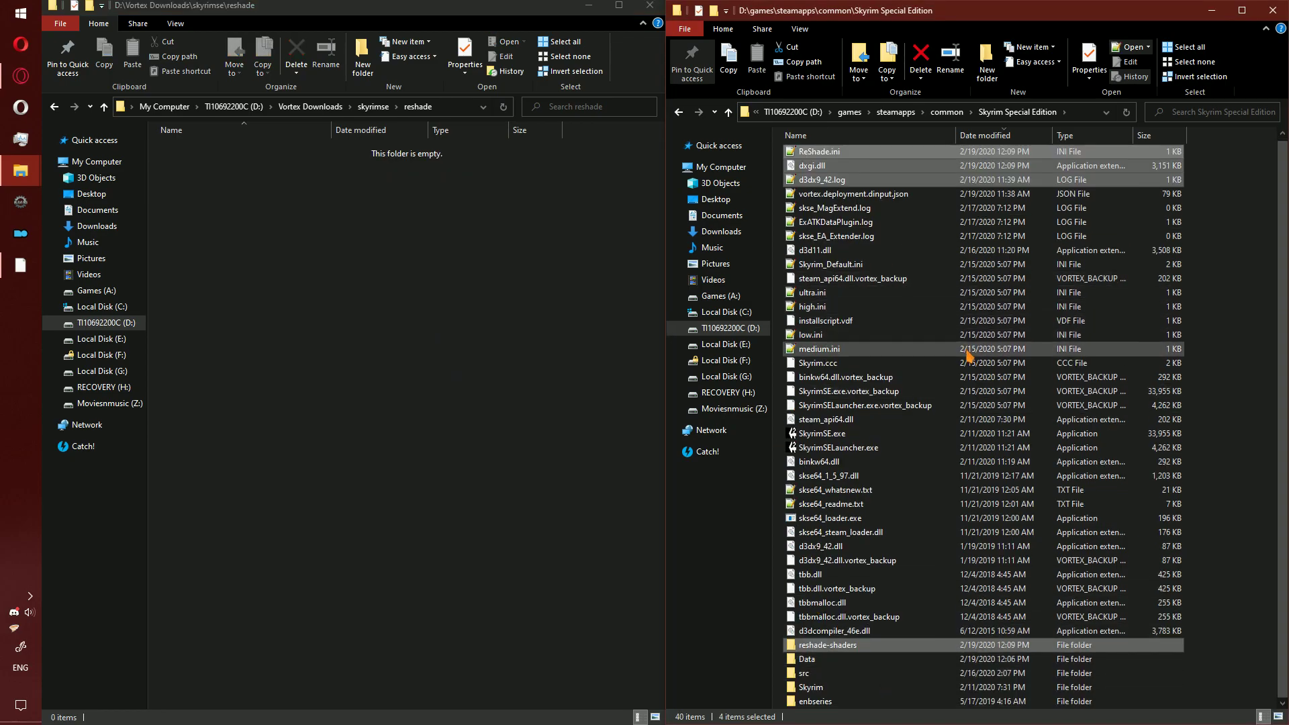
{"action": "left_click", "coordinate": [501, 353]}
Switch to Vortex, install the downloaded ENB Helper SE 1.5 for SSE 1.5.97 and enable it in the mod list.
{"action": "key", "text": "alt+Tab"}
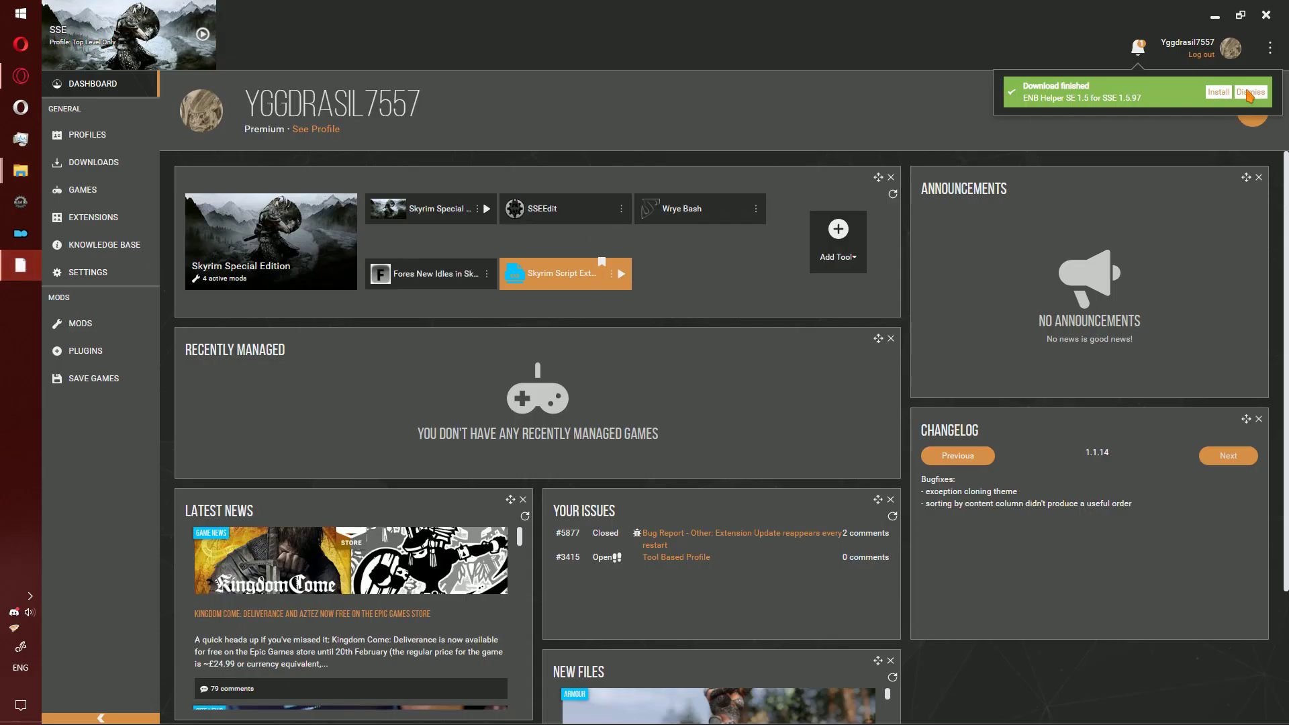
{"action": "left_click", "coordinate": [1207, 93]}
{"action": "left_click", "coordinate": [99, 323]}
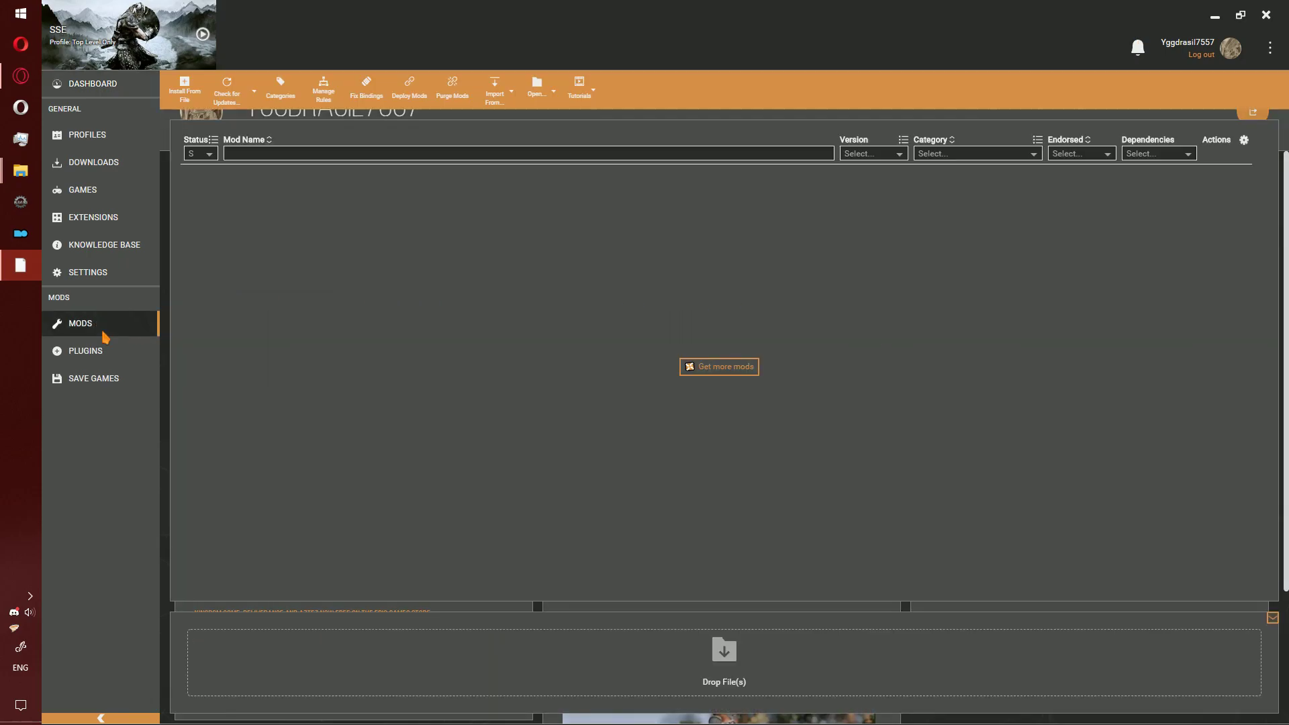
{"action": "left_click", "coordinate": [233, 289]}
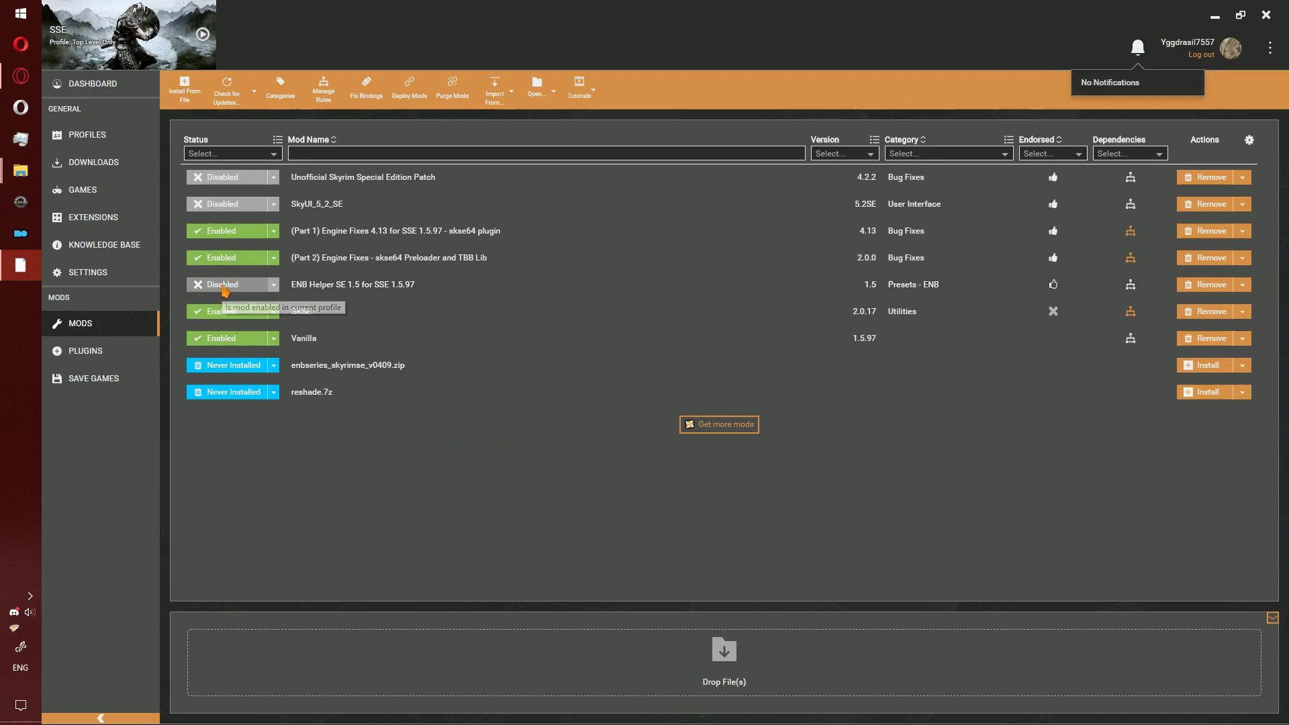
Install enbseries_skyrimse_v0409.zip and reshade.7z with their status set to Disabled.
{"action": "left_click", "coordinate": [274, 367]}
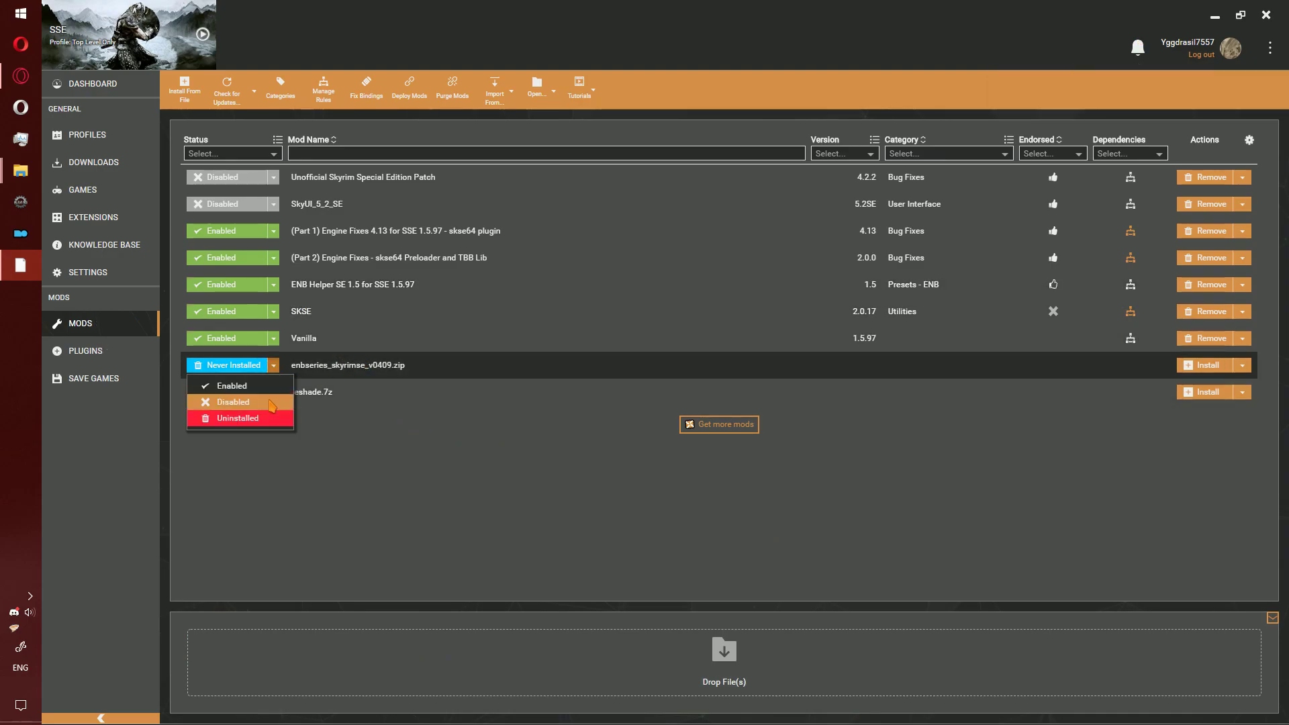
{"action": "left_click", "coordinate": [272, 403]}
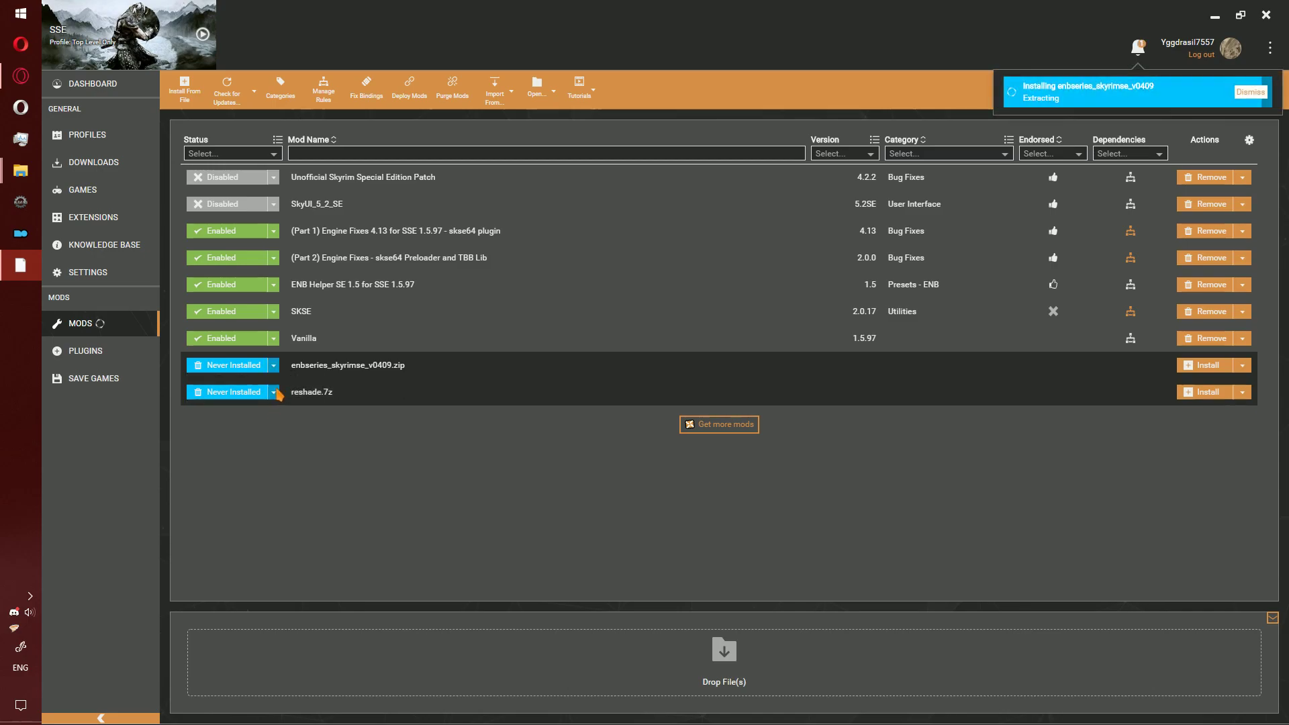
{"action": "left_click", "coordinate": [274, 393]}
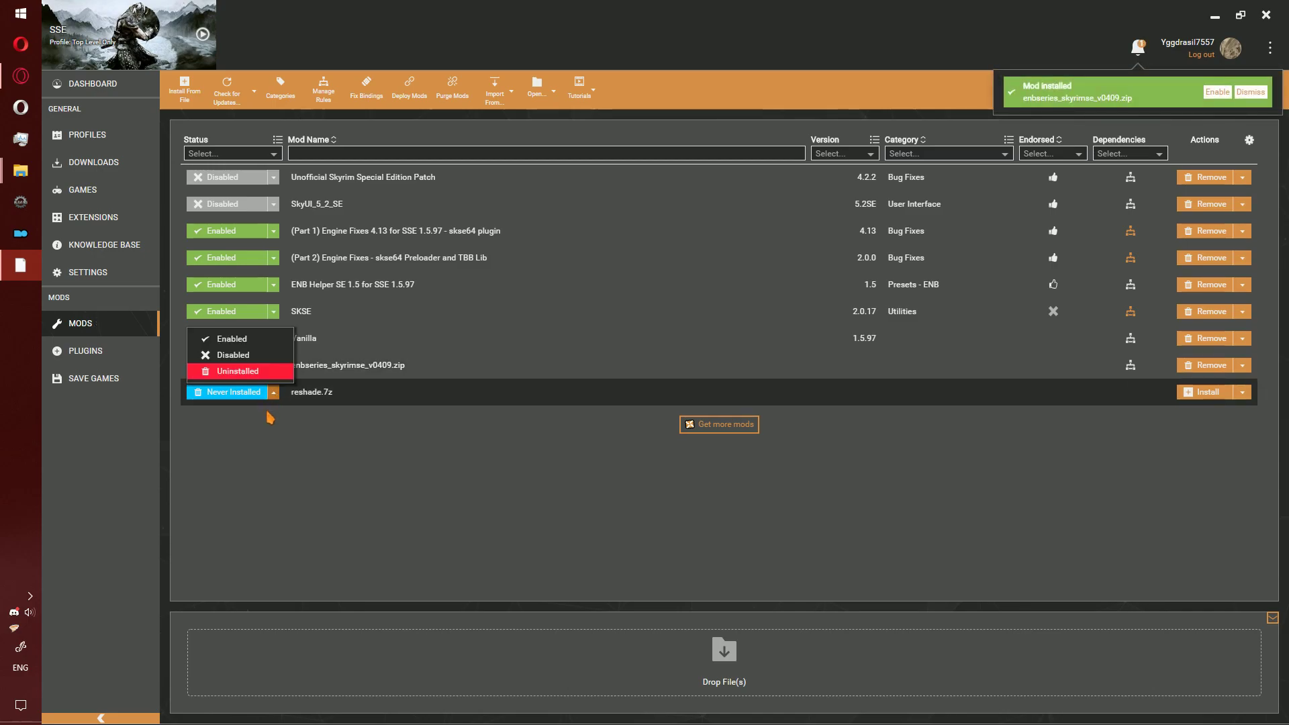
{"action": "left_click", "coordinate": [233, 354]}
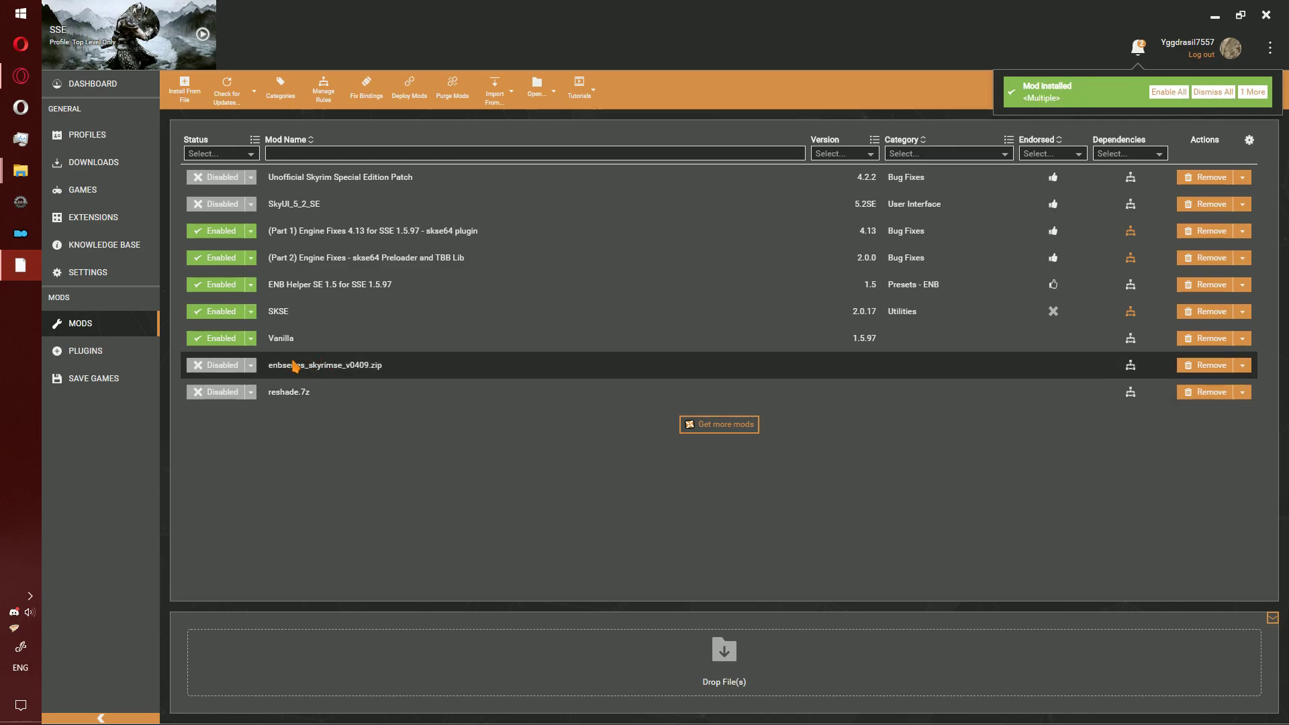
{"action": "key", "text": "alt+Tab"}
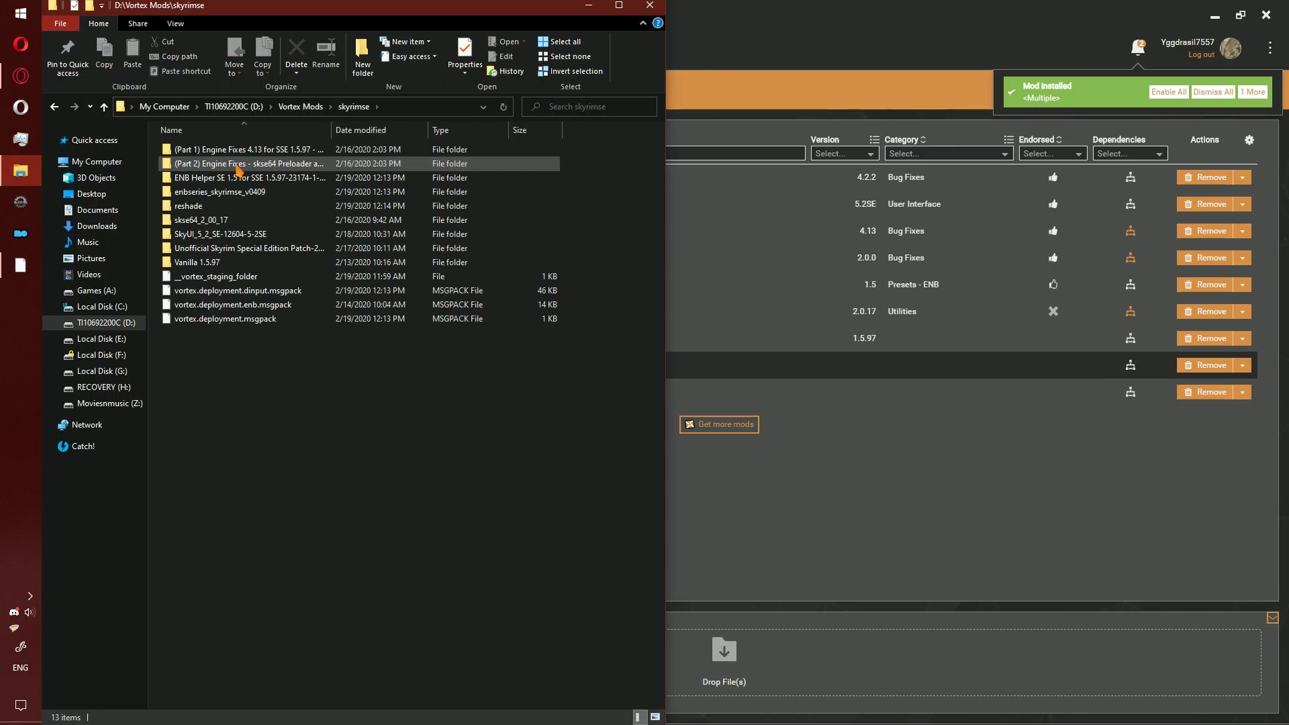
{"action": "double_click", "coordinate": [264, 191]}
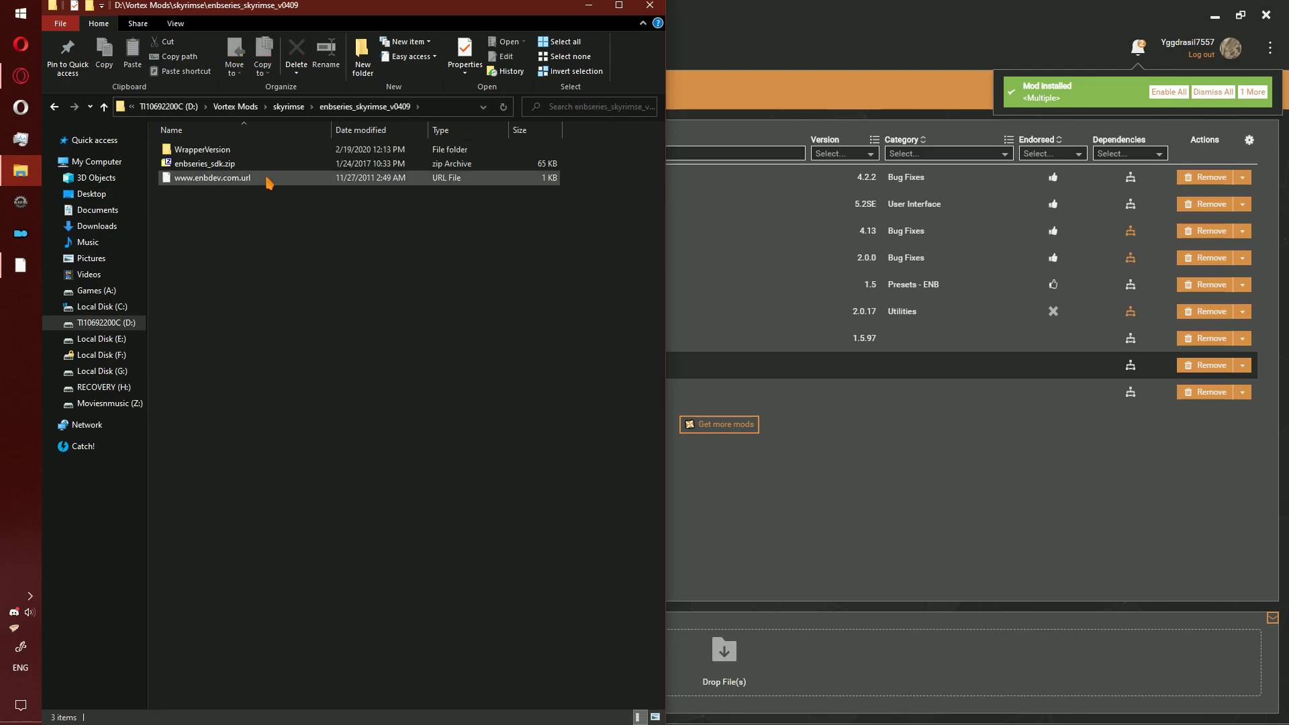
{"action": "left_click_drag", "start_coordinate": [262, 185], "coordinate": [216, 169]}
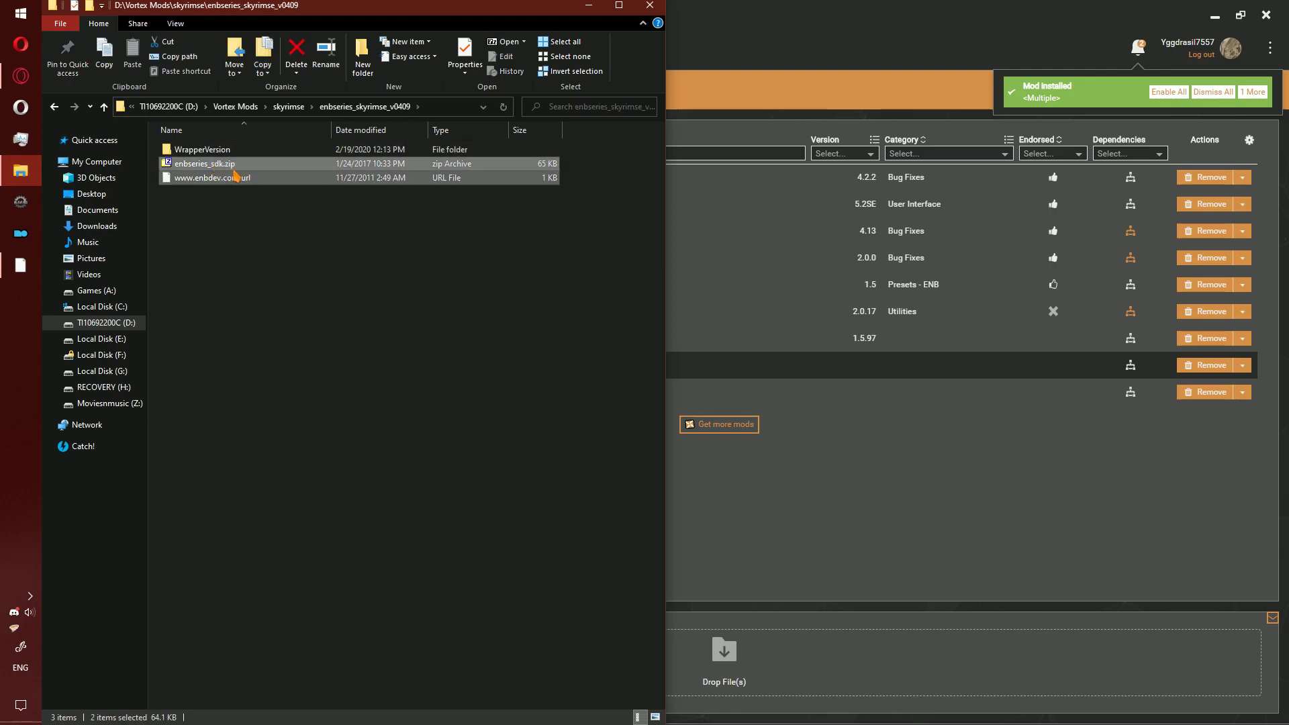
{"action": "left_click", "coordinate": [213, 150]}
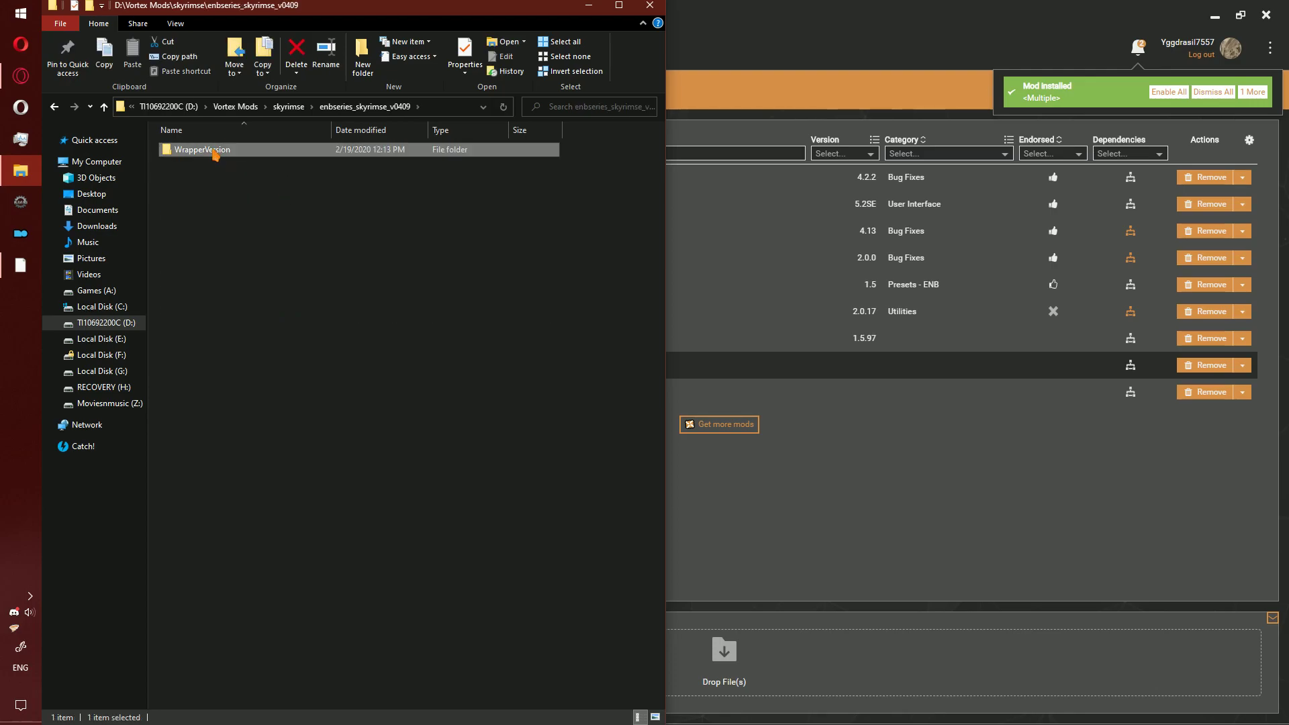
Move enbseries, d3d11.dll and d3dcompiler_46e.dll from WrapperVersion up into enbseries_skyrimse_v0409, and delete the files left in WrapperVersion.
{"action": "double_click", "coordinate": [213, 149]}
{"action": "left_click", "coordinate": [201, 178]}
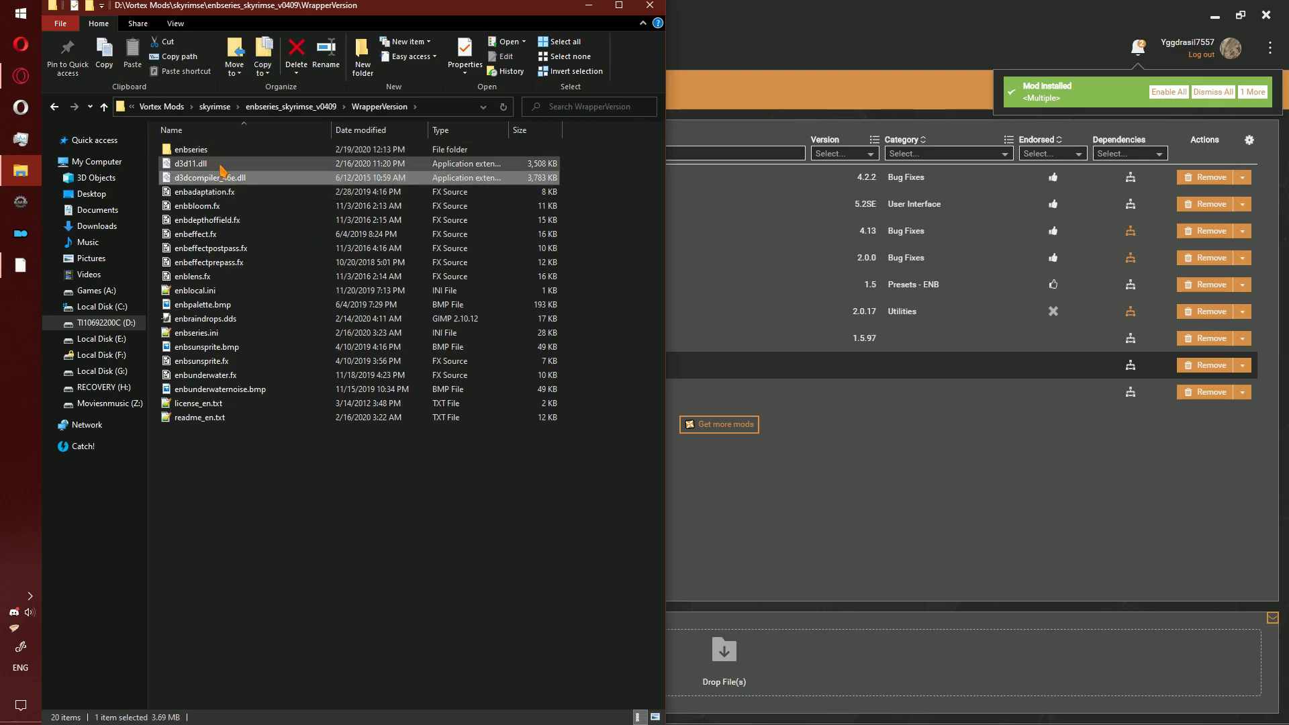
{"action": "left_click", "coordinate": [287, 163], "text": "shift"}
{"action": "left_click_drag", "start_coordinate": [287, 163], "coordinate": [292, 106]}
{"action": "left_click_drag", "start_coordinate": [330, 345], "coordinate": [215, 141]}
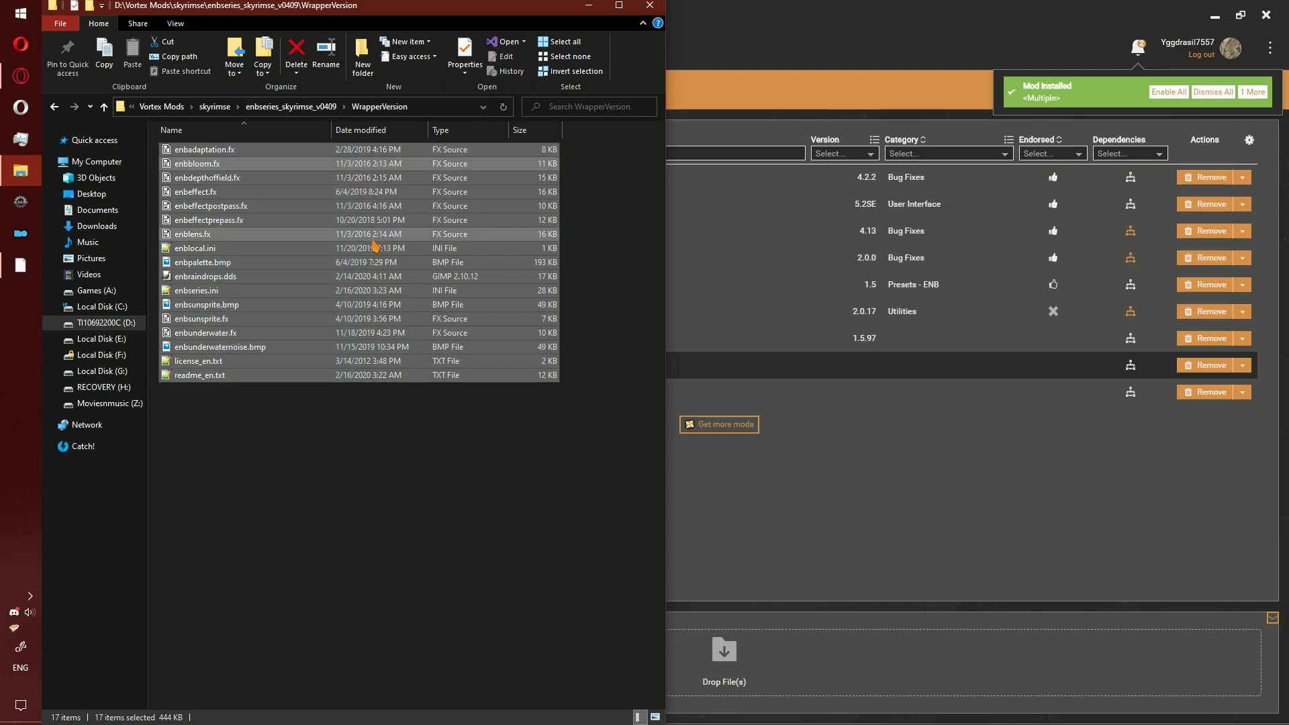
{"action": "key", "text": "Delete"}
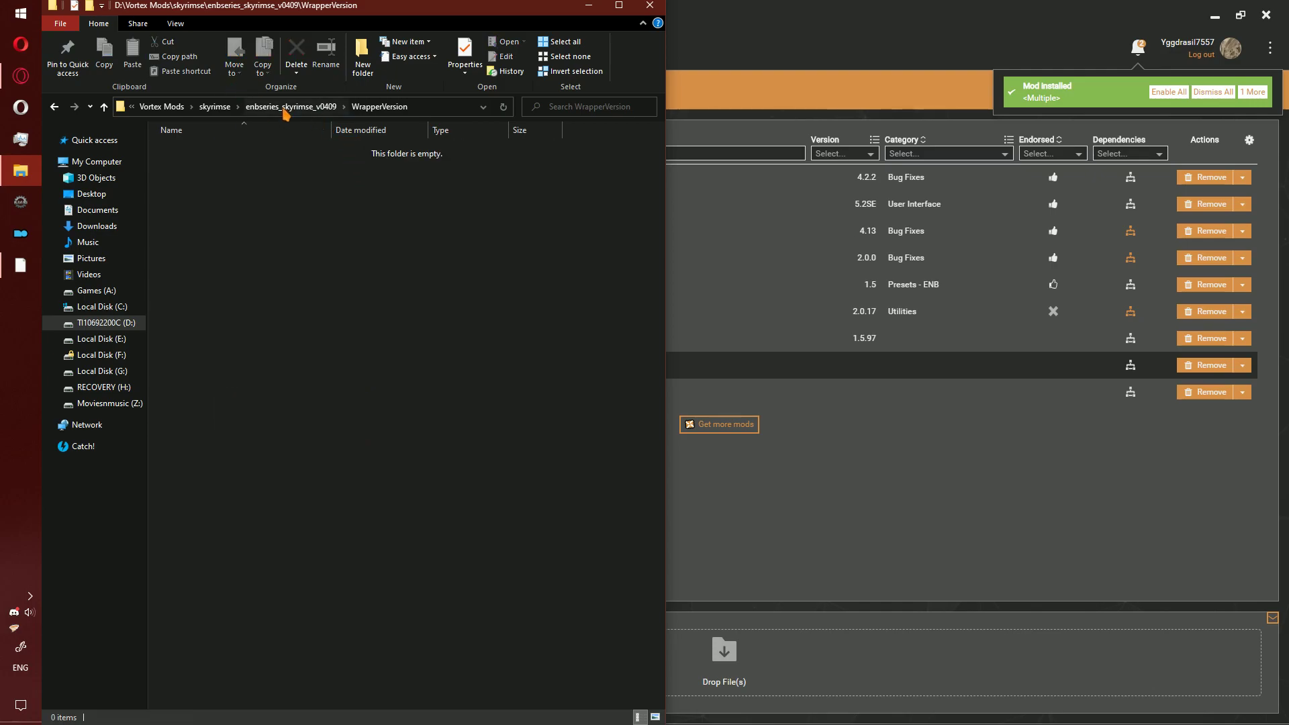
Create a reshade-shaders folder inside the skyrimse\reshade mod folder and move the Shaders and Textures folders into it.
{"action": "left_click", "coordinate": [215, 106]}
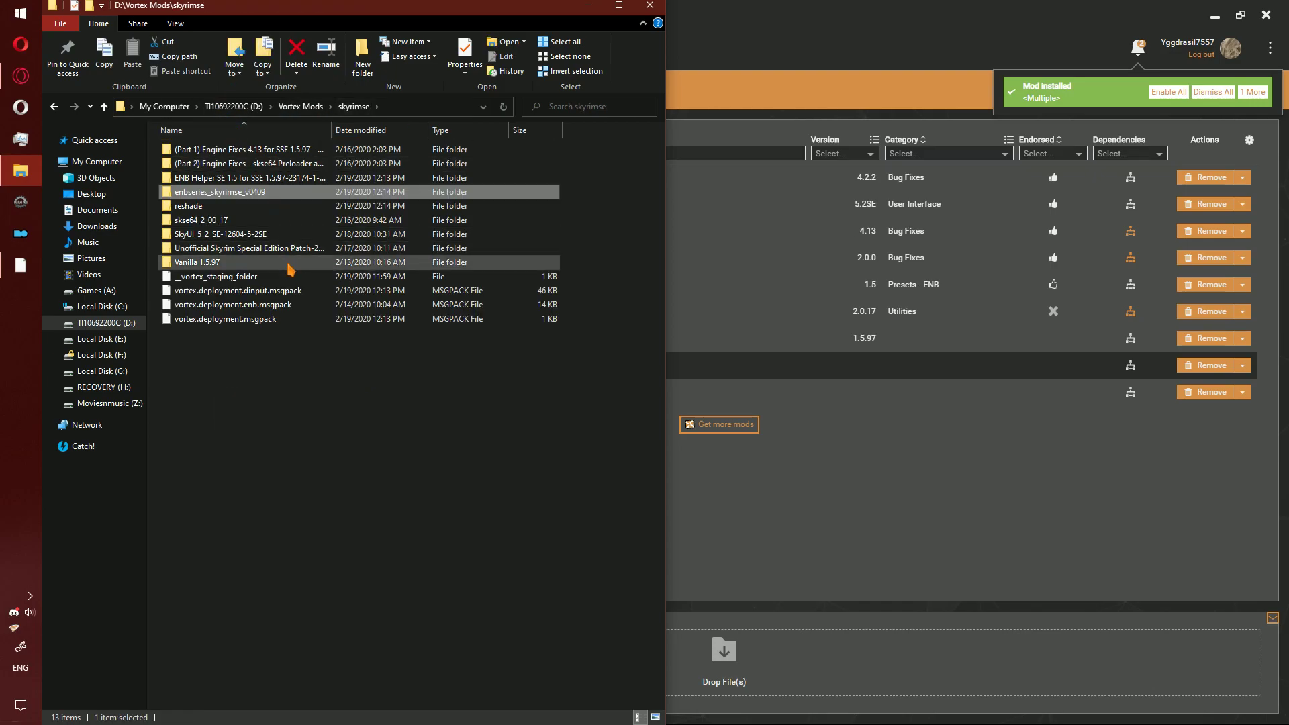
{"action": "double_click", "coordinate": [261, 207]}
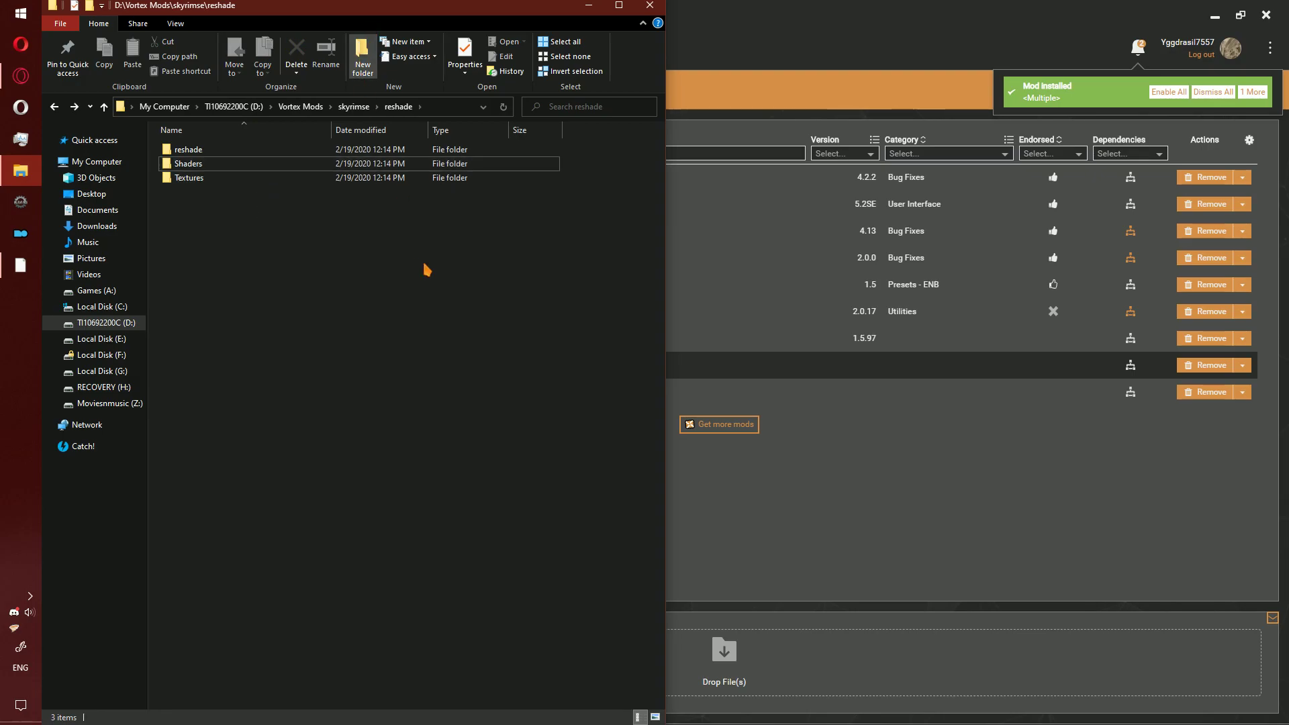
{"action": "key", "text": "ctrl+shift+n"}
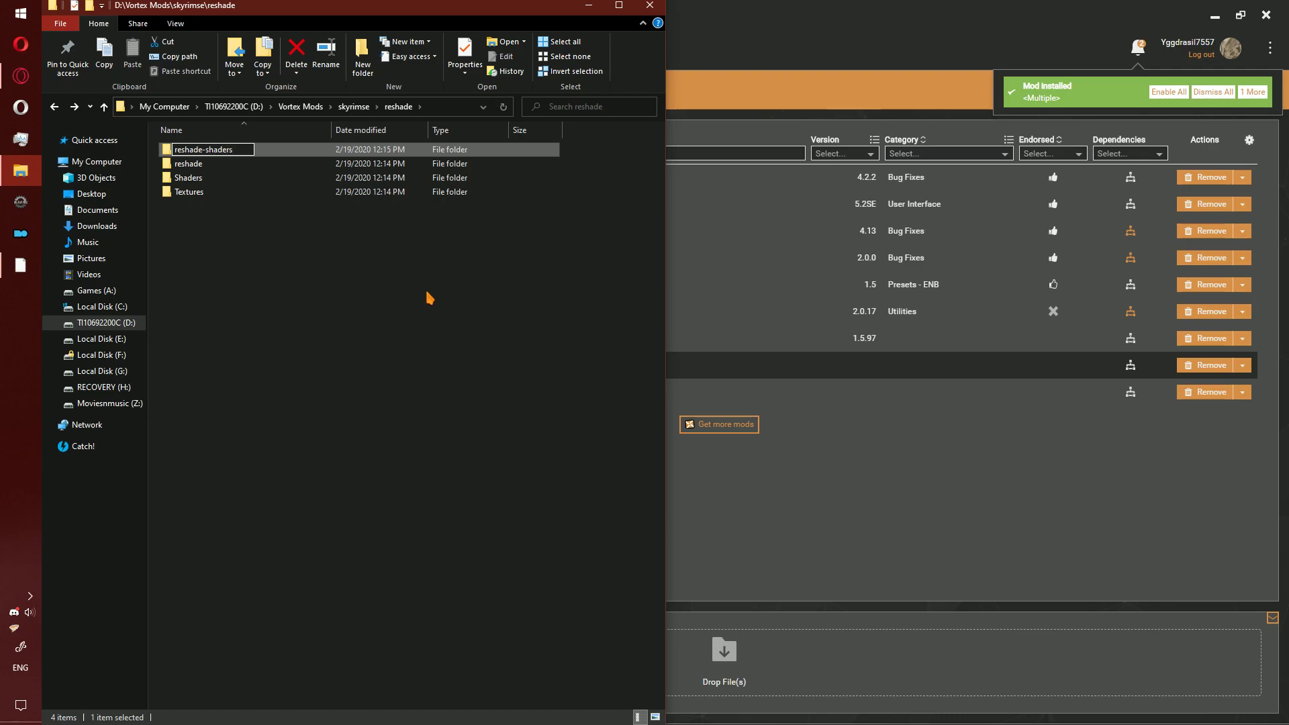
{"action": "key", "text": "Return"}
{"action": "left_click_drag", "start_coordinate": [251, 225], "coordinate": [199, 164]}
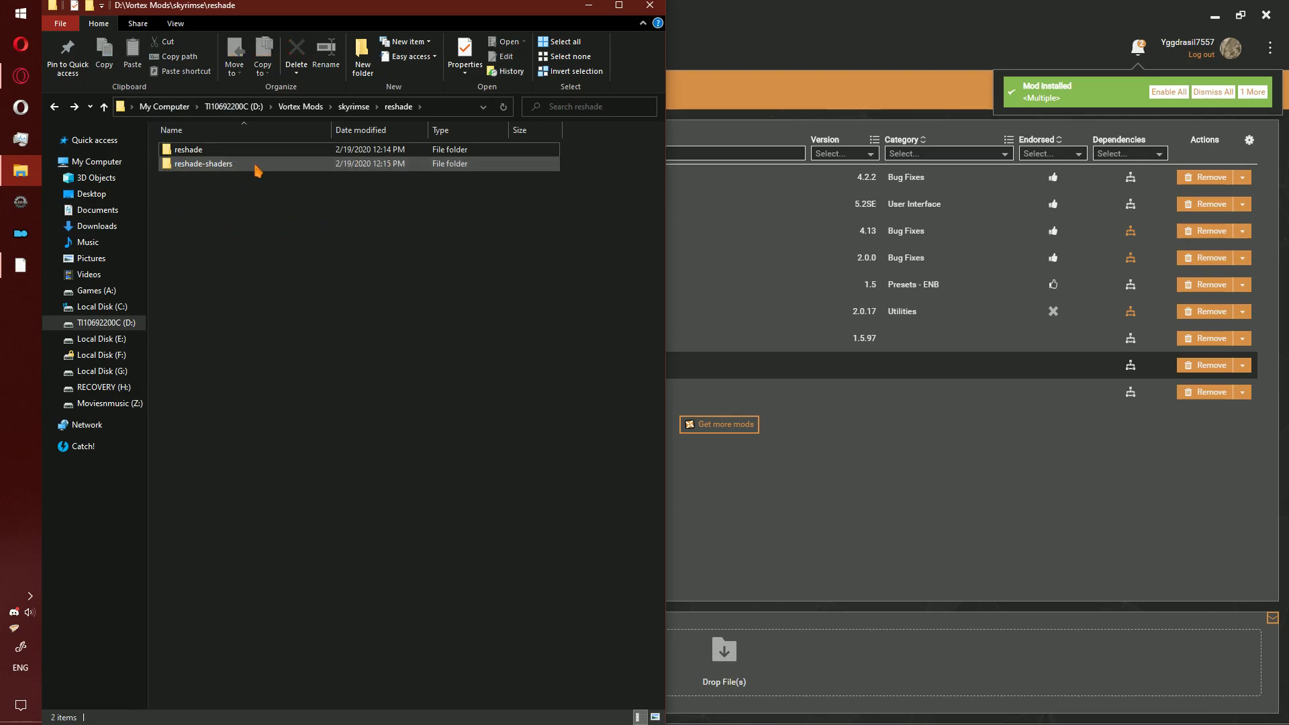
Move d3dx9_42.log, dxgi.dll and ReShade.ini from the inner reshade folder up one level, delete the emptied folder and close File Explorer.
{"action": "double_click", "coordinate": [239, 151]}
{"action": "left_click_drag", "start_coordinate": [282, 241], "coordinate": [268, 131]}
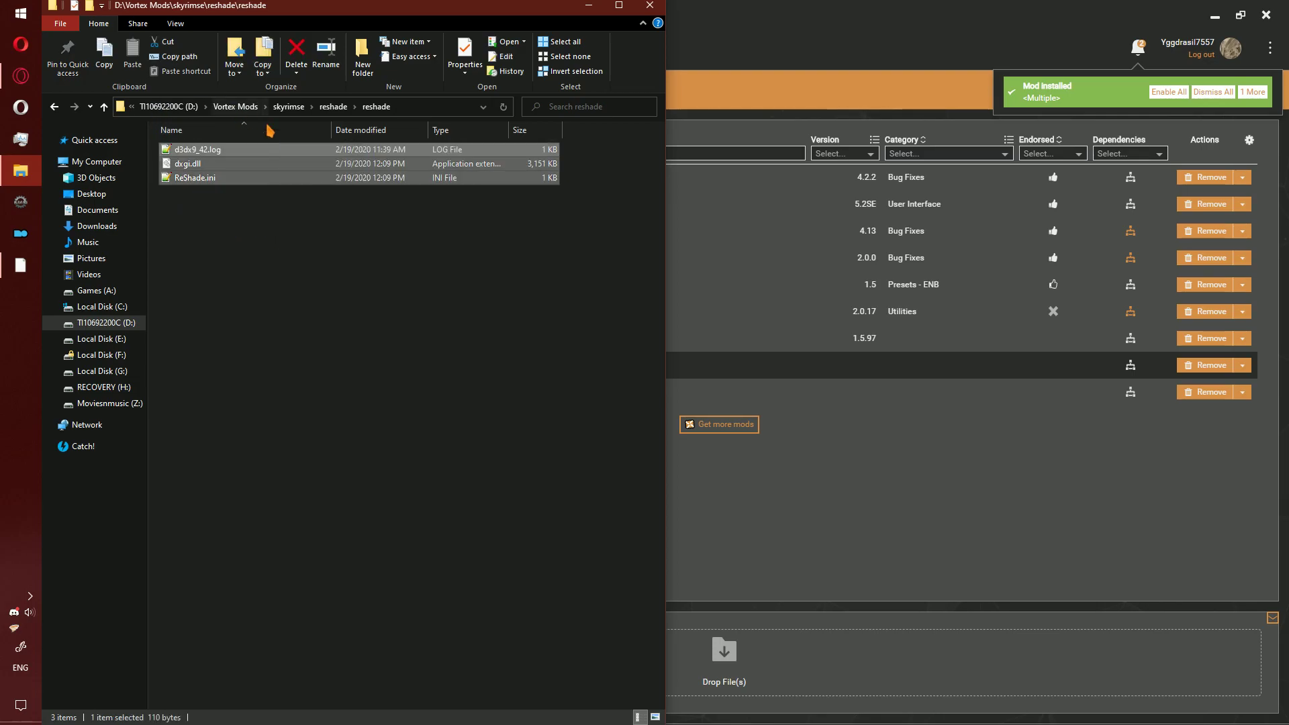
{"action": "left_click_drag", "start_coordinate": [322, 165], "coordinate": [334, 109]}
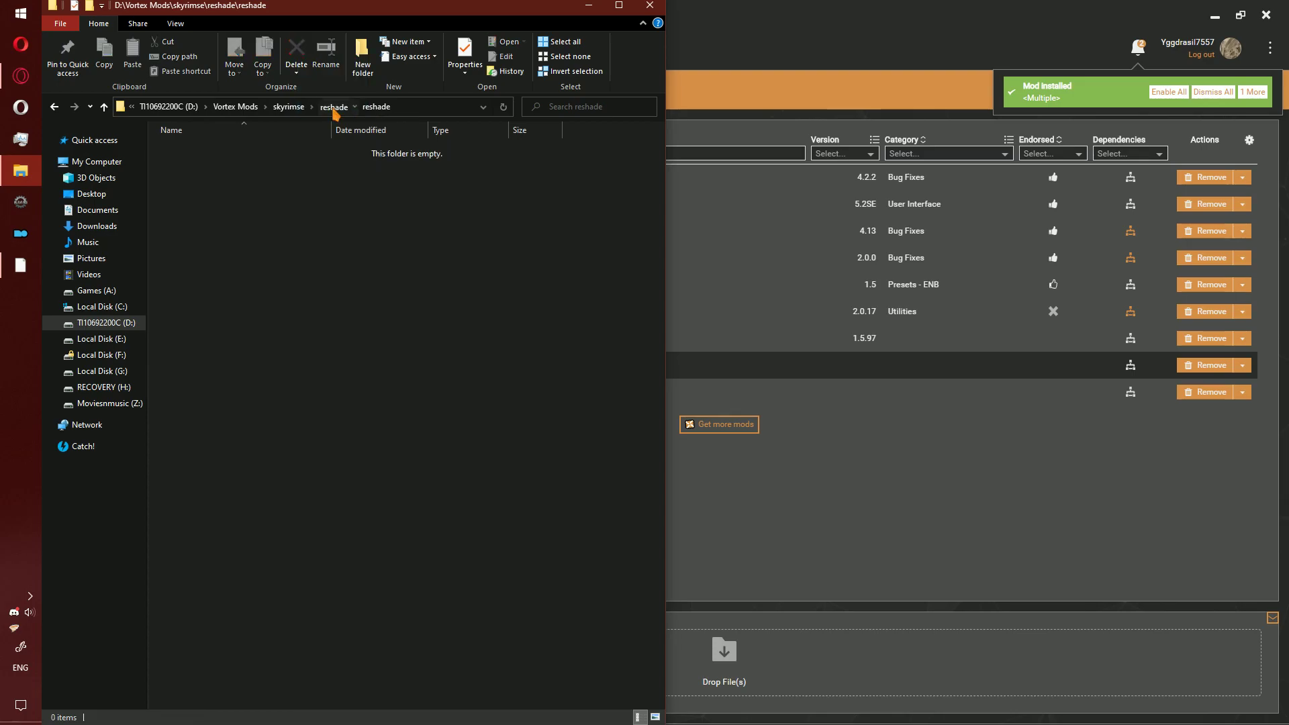
{"action": "left_click", "coordinate": [333, 107]}
{"action": "key", "text": "Delete"}
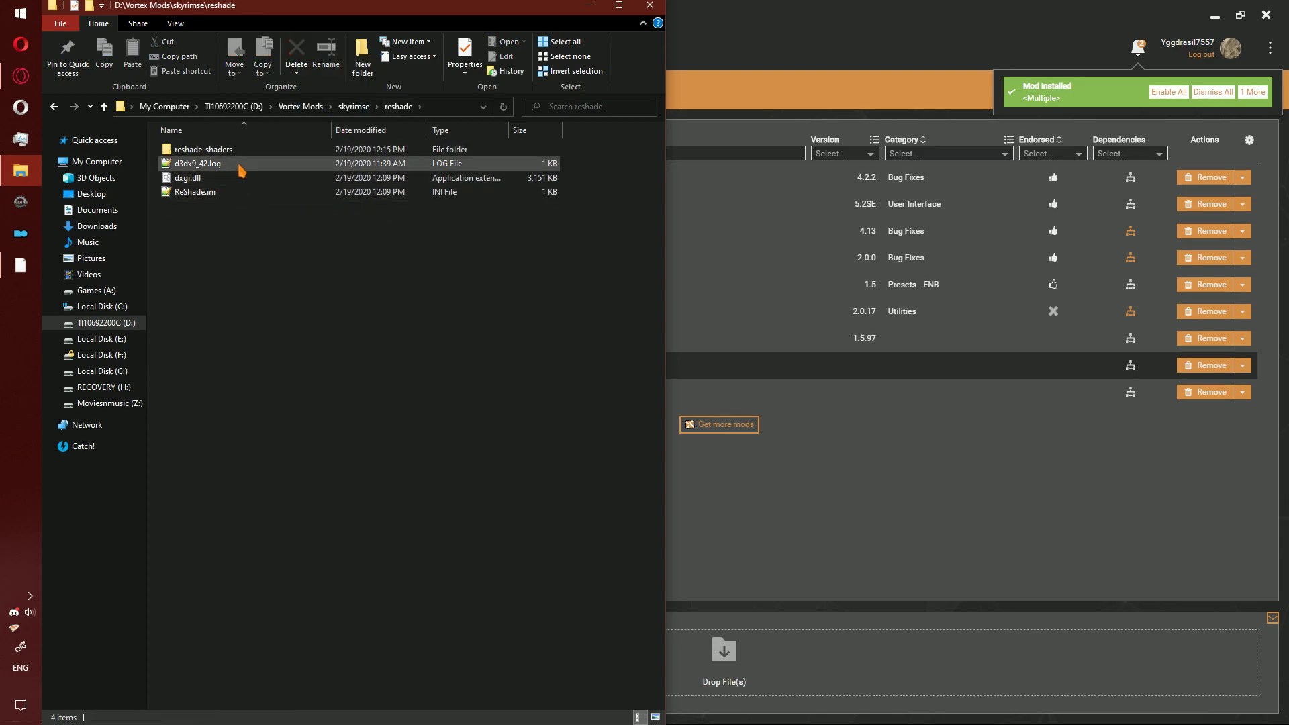
{"action": "left_click", "coordinate": [649, 6]}
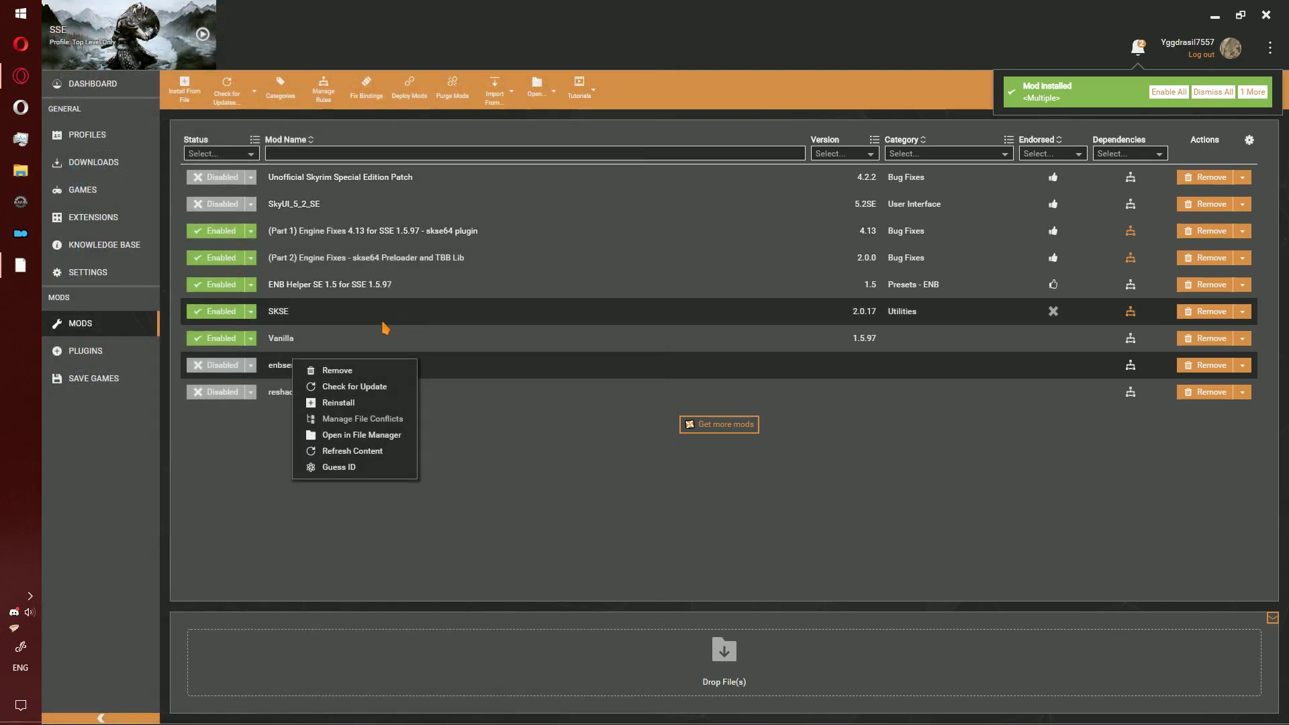
Set the mod type of enbseries_skyrimse_v0409.zip and reshade.7z to enb, and enable both mods.
{"action": "left_click", "coordinate": [448, 370]}
{"action": "left_click", "coordinate": [1190, 490]}
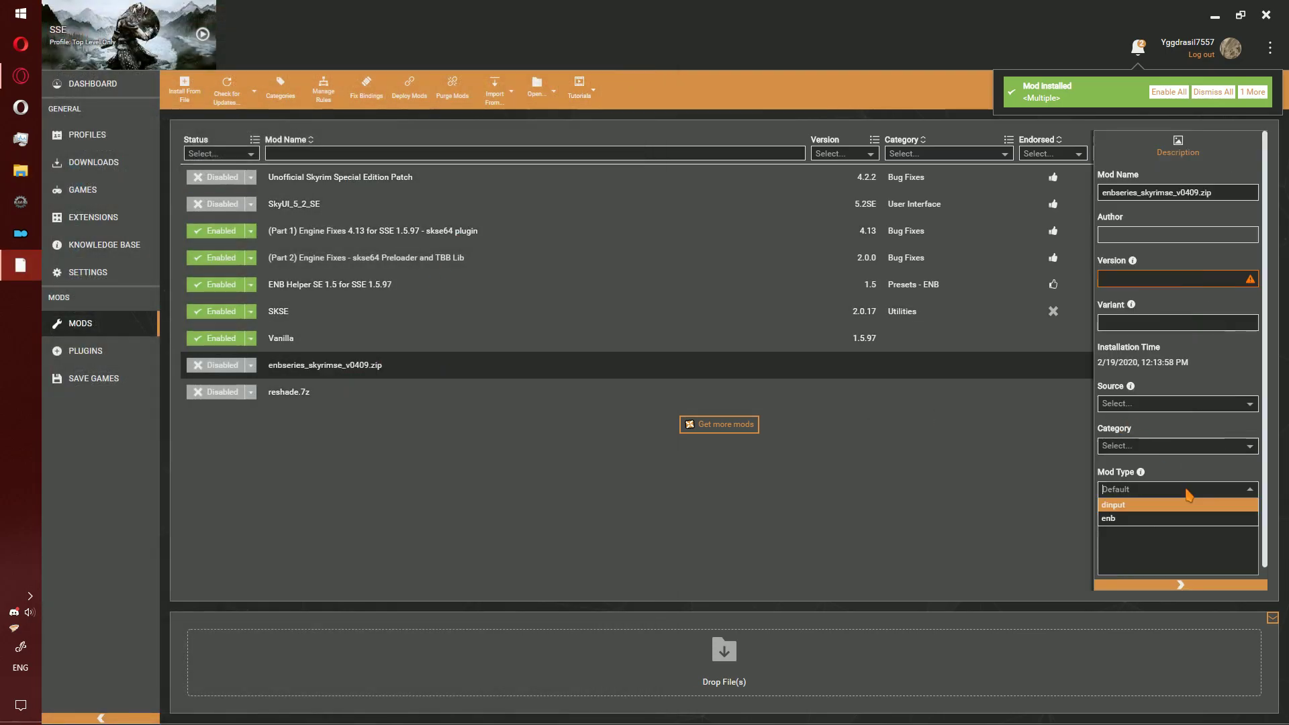
{"action": "left_click", "coordinate": [1156, 520]}
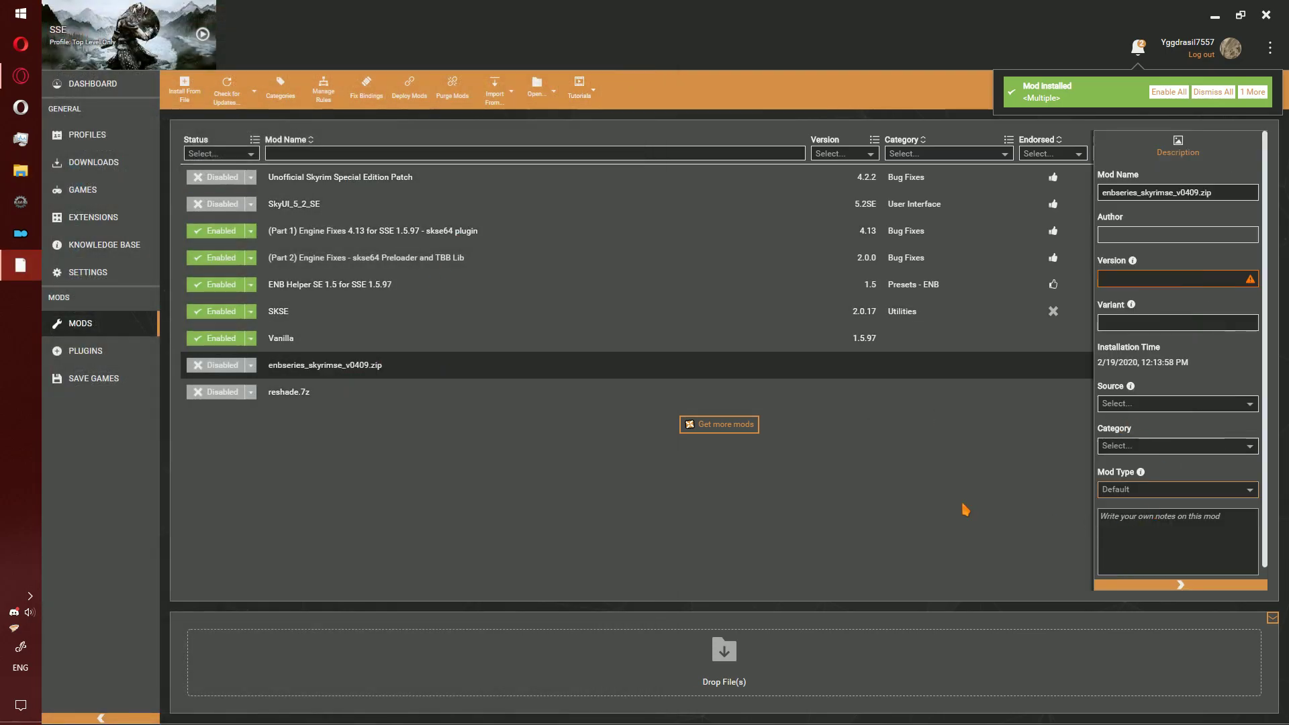
{"action": "left_click", "coordinate": [349, 391]}
{"action": "left_click", "coordinate": [1133, 495]}
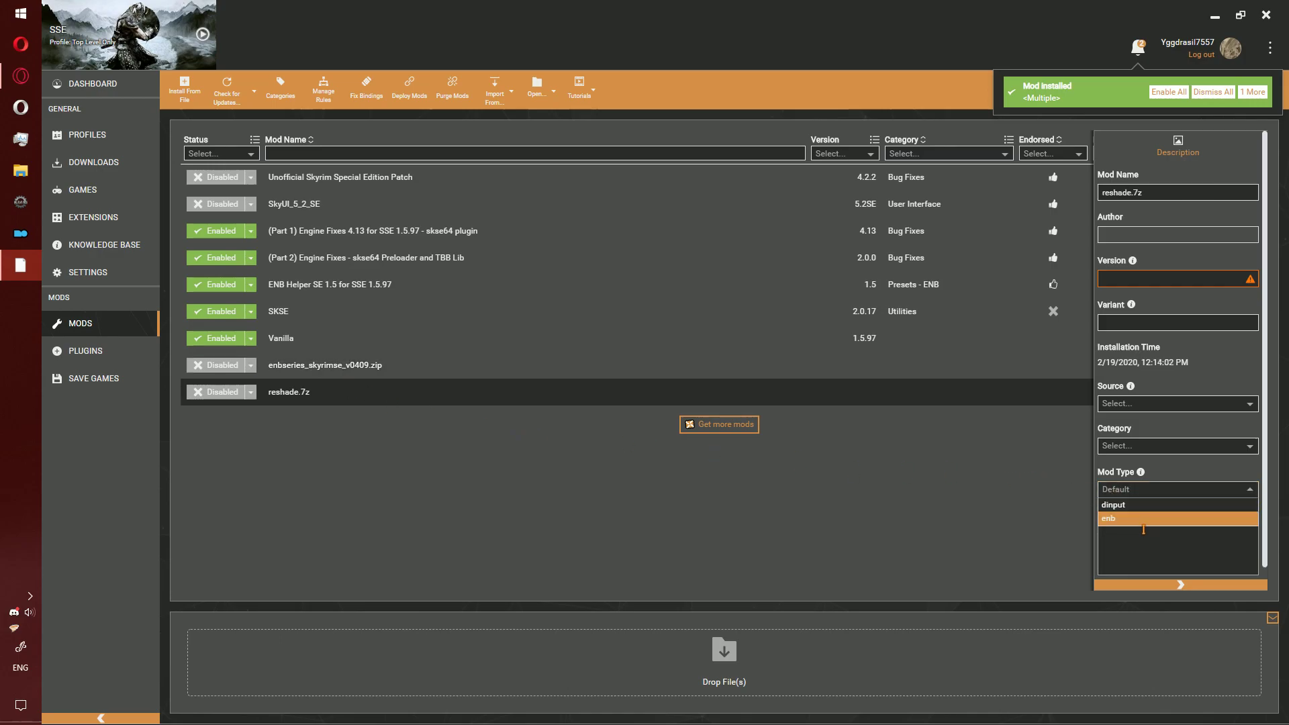
{"action": "left_click", "coordinate": [1125, 517]}
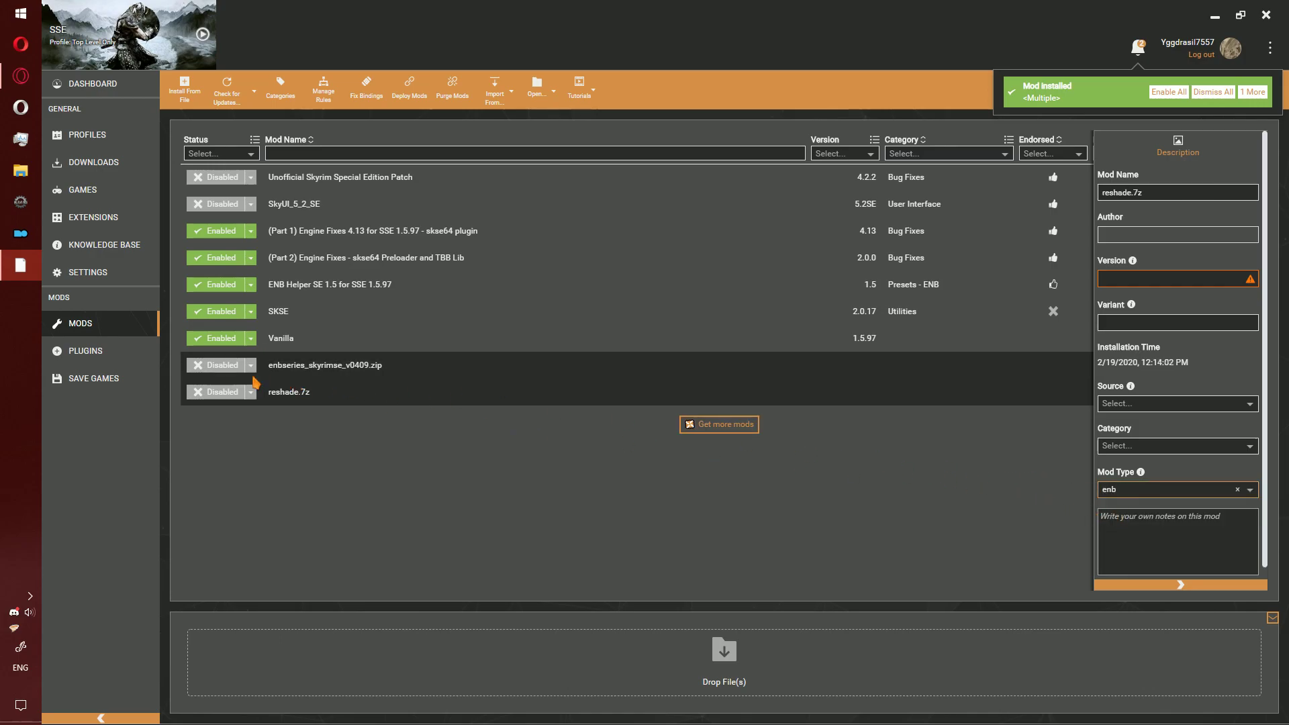
{"action": "left_click", "coordinate": [227, 366]}
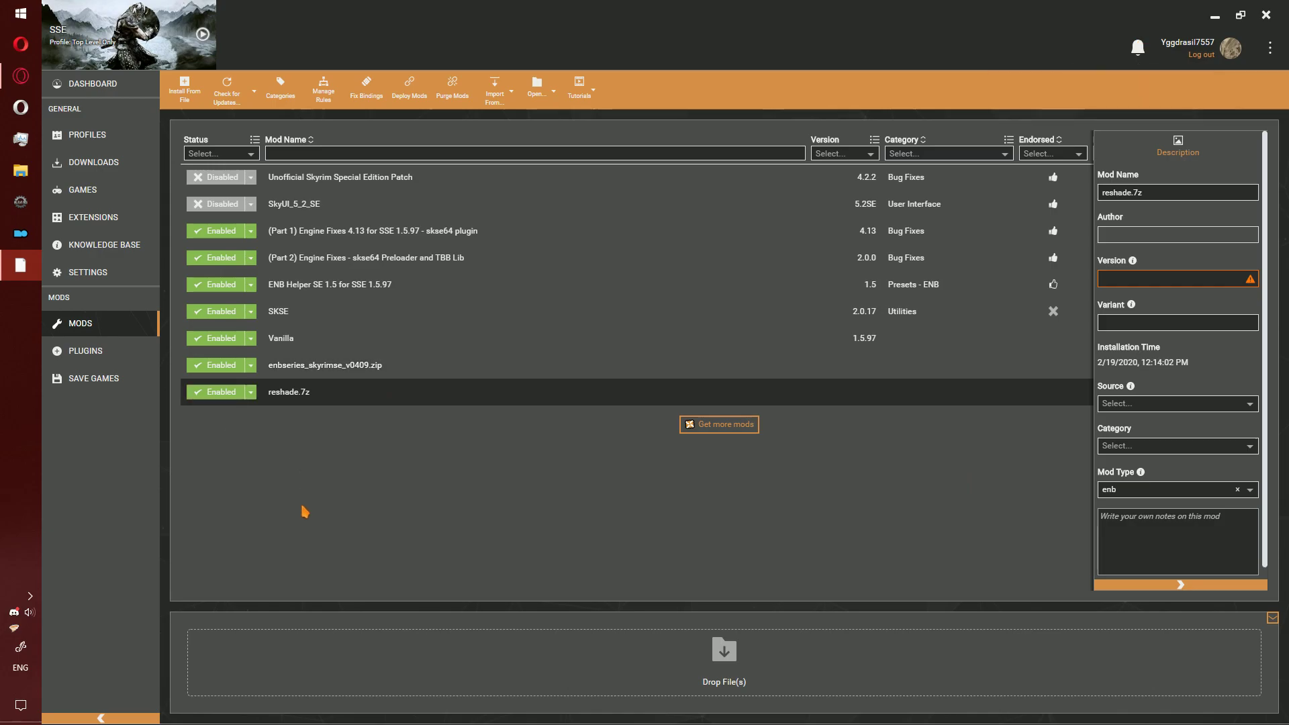